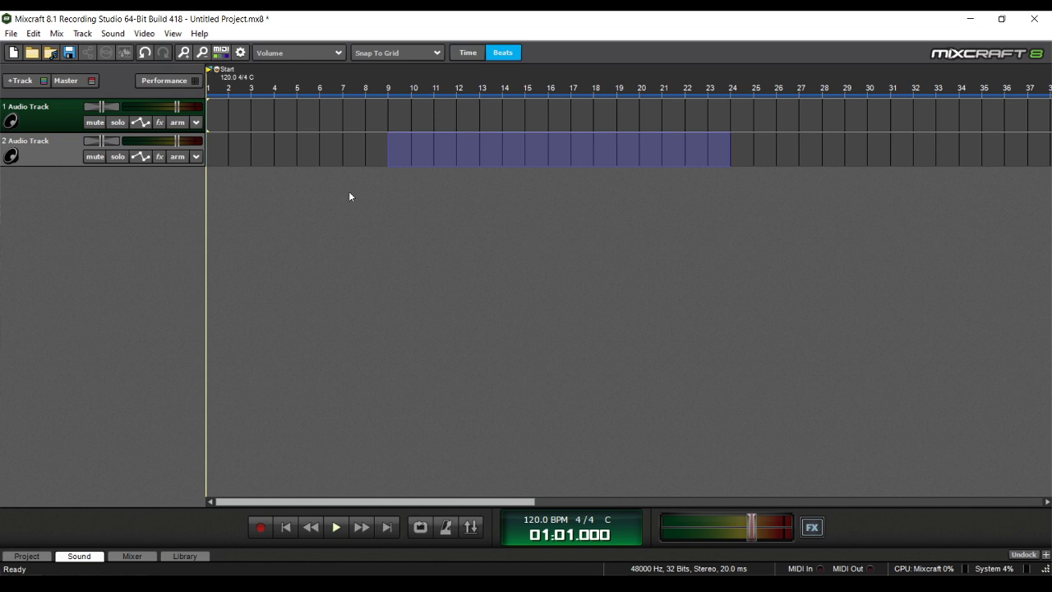
{"action": "left_click_drag", "start_coordinate": [388, 115], "coordinate": [711, 127]}
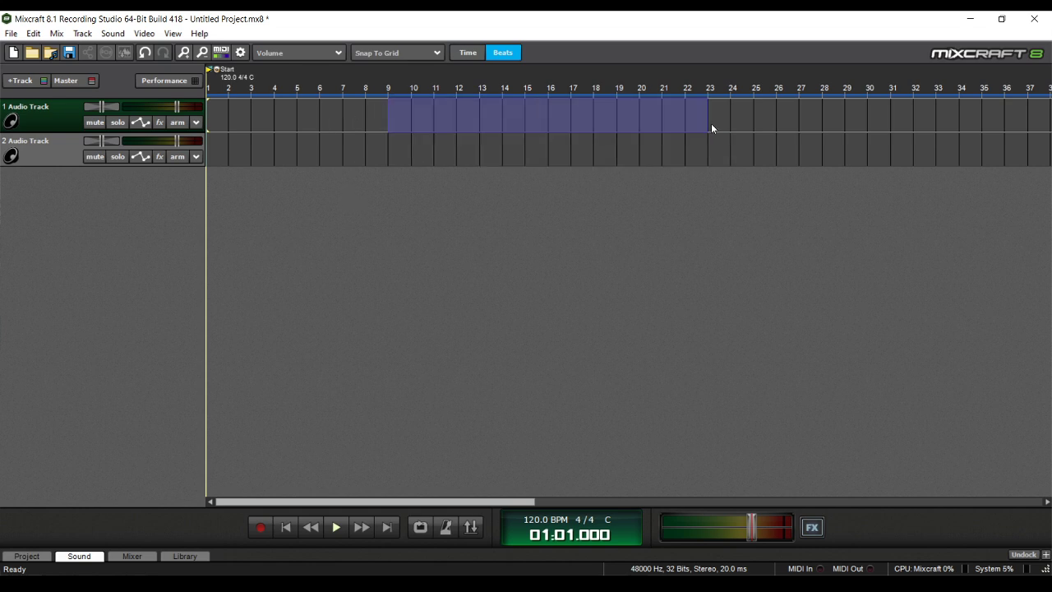
{"action": "scroll", "coordinate": [353, 119], "scroll_direction": "down", "scroll_amount": 3}
{"action": "left_click", "coordinate": [240, 115]}
{"action": "scroll", "coordinate": [227, 122], "scroll_direction": "up", "scroll_amount": 3}
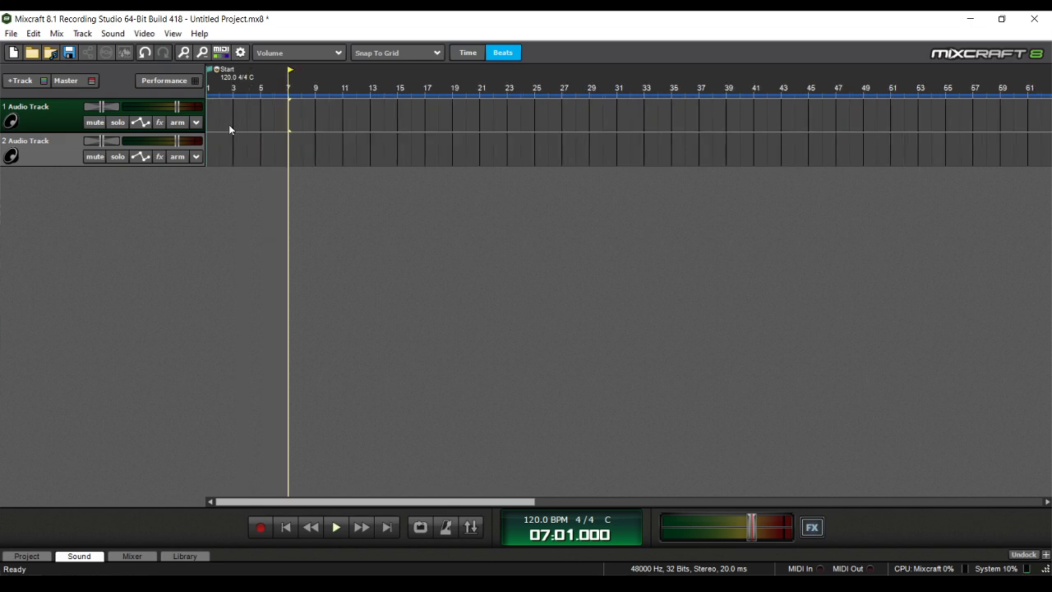
{"action": "scroll", "coordinate": [261, 115], "scroll_direction": "down", "scroll_amount": 2}
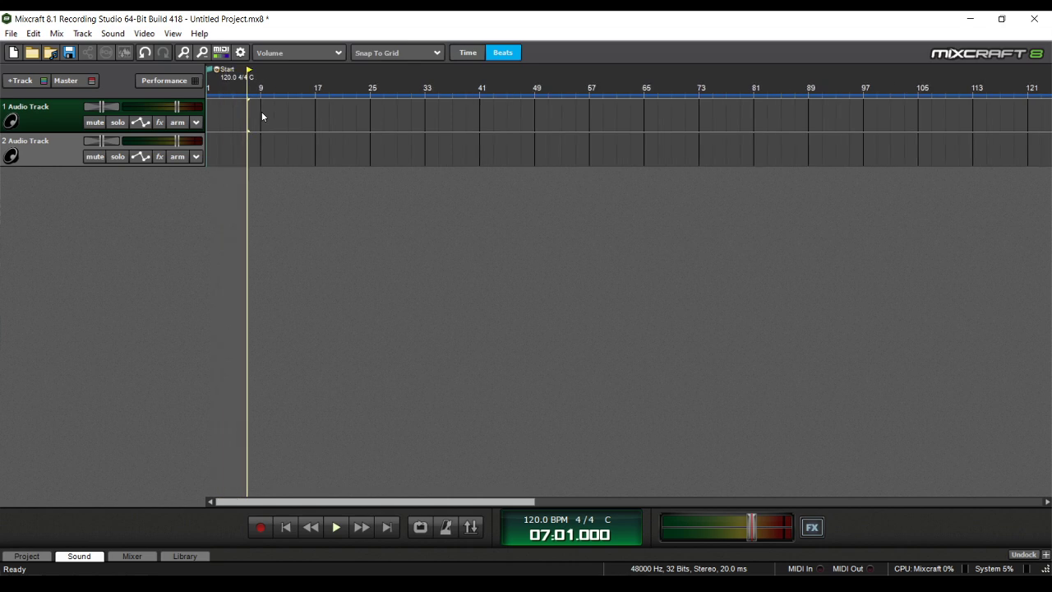
{"action": "scroll", "coordinate": [261, 111], "scroll_direction": "up", "scroll_amount": 2}
{"action": "left_click", "coordinate": [295, 114]}
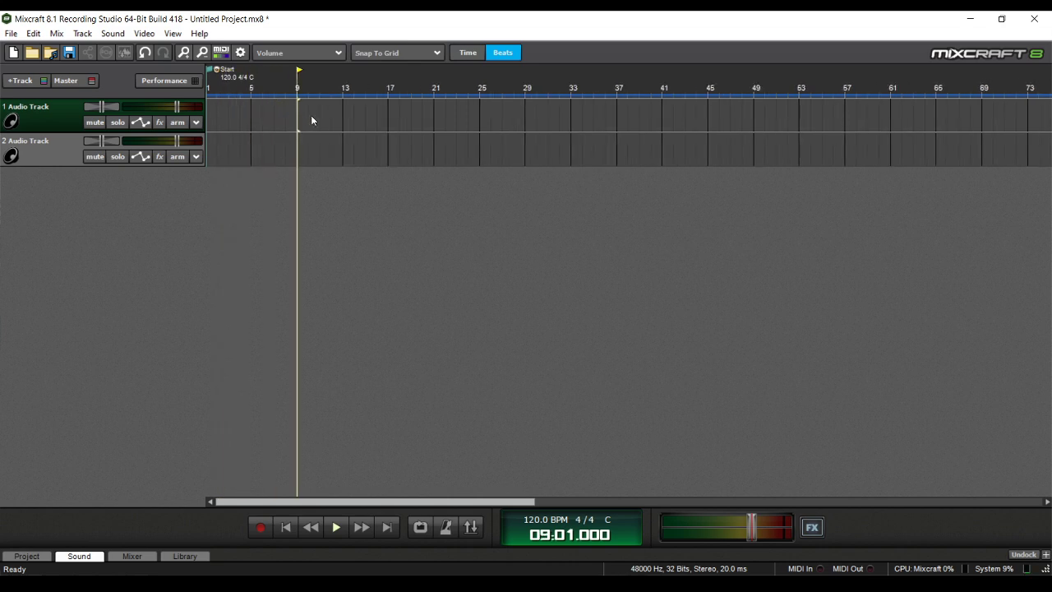
{"action": "left_click_drag", "start_coordinate": [301, 118], "coordinate": [381, 130]}
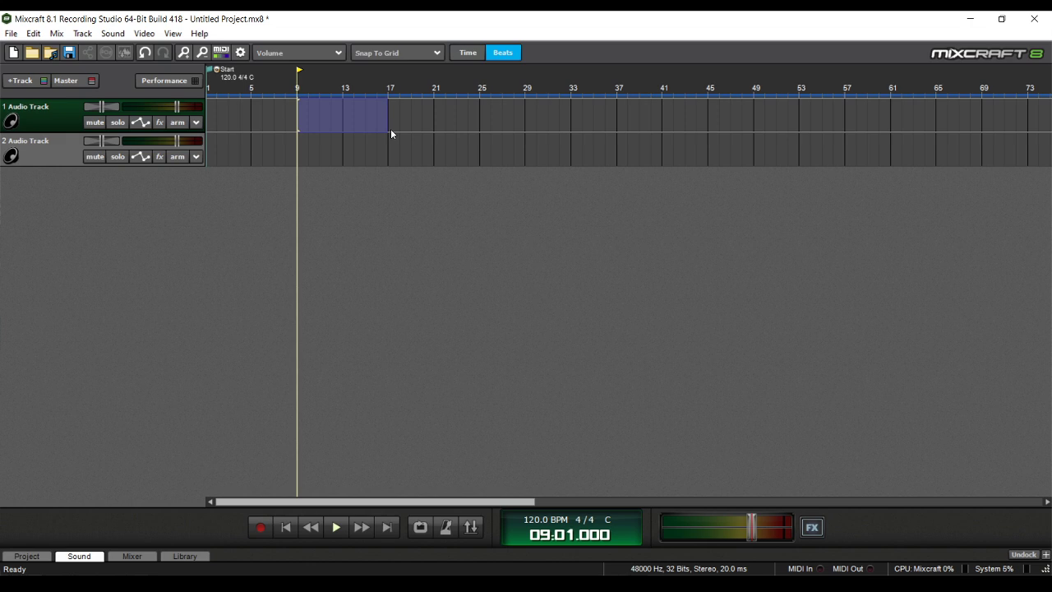
{"action": "left_click_drag", "start_coordinate": [390, 149], "coordinate": [323, 153]}
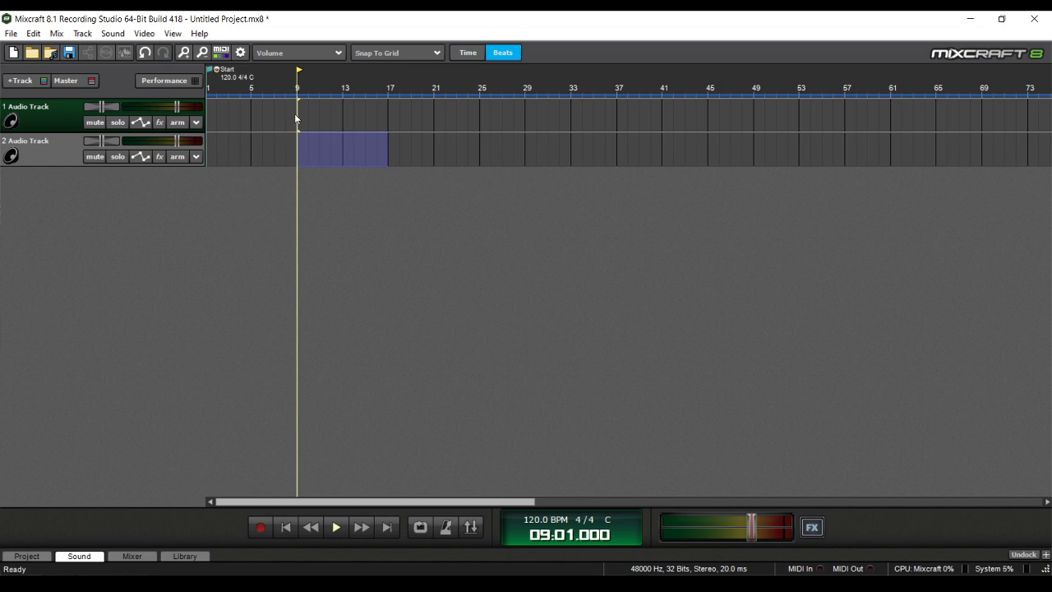
{"action": "left_click_drag", "start_coordinate": [296, 118], "coordinate": [382, 117]}
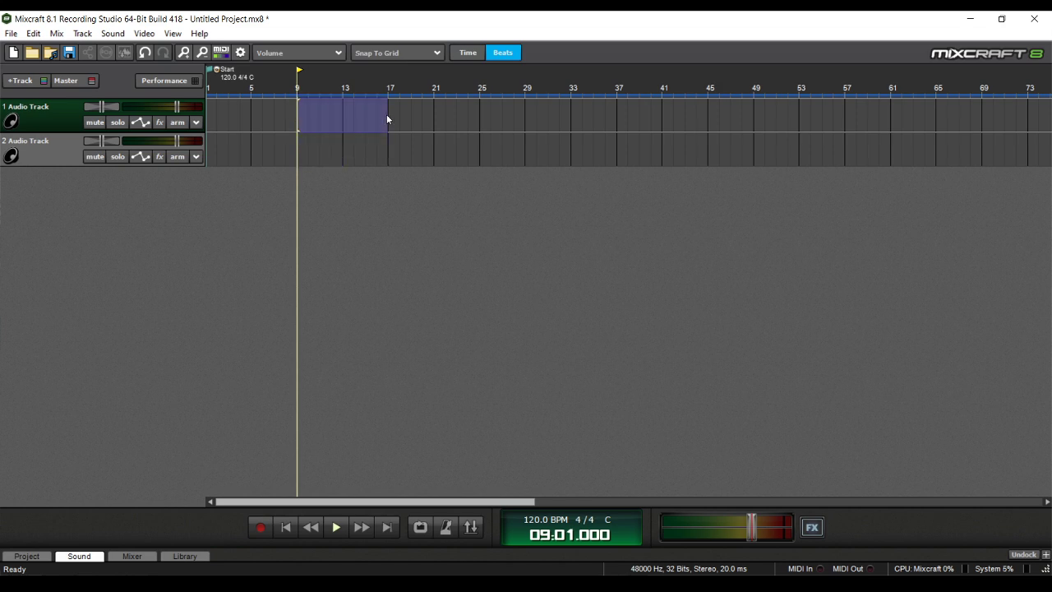
{"action": "scroll", "coordinate": [375, 137], "scroll_direction": "down", "scroll_amount": 2}
{"action": "scroll", "coordinate": [238, 111], "scroll_direction": "up", "scroll_amount": 1}
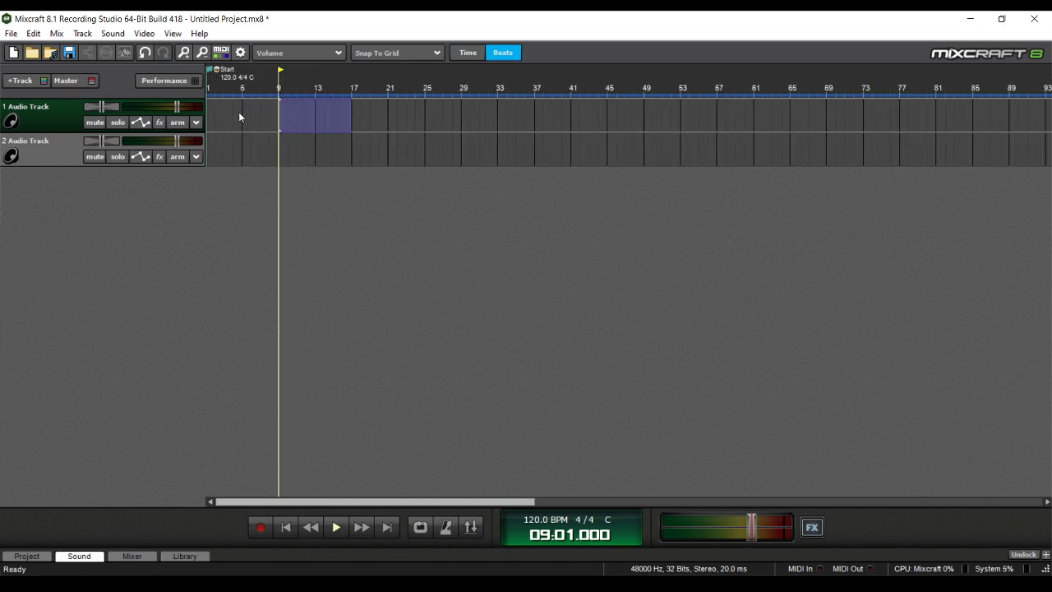
{"action": "left_click_drag", "start_coordinate": [237, 116], "coordinate": [333, 122]}
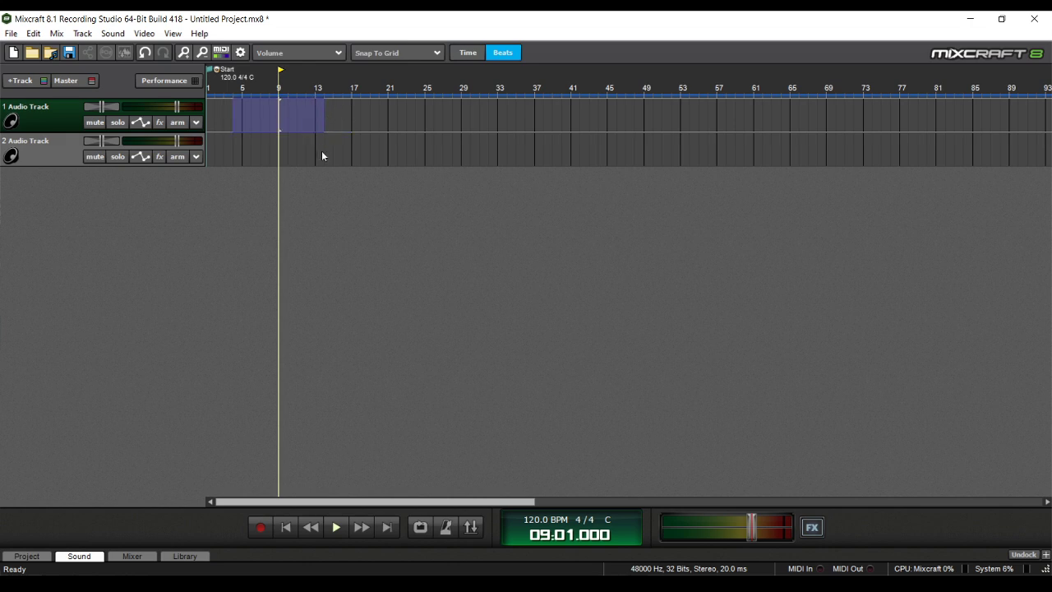
{"action": "left_click_drag", "start_coordinate": [321, 150], "coordinate": [227, 152]}
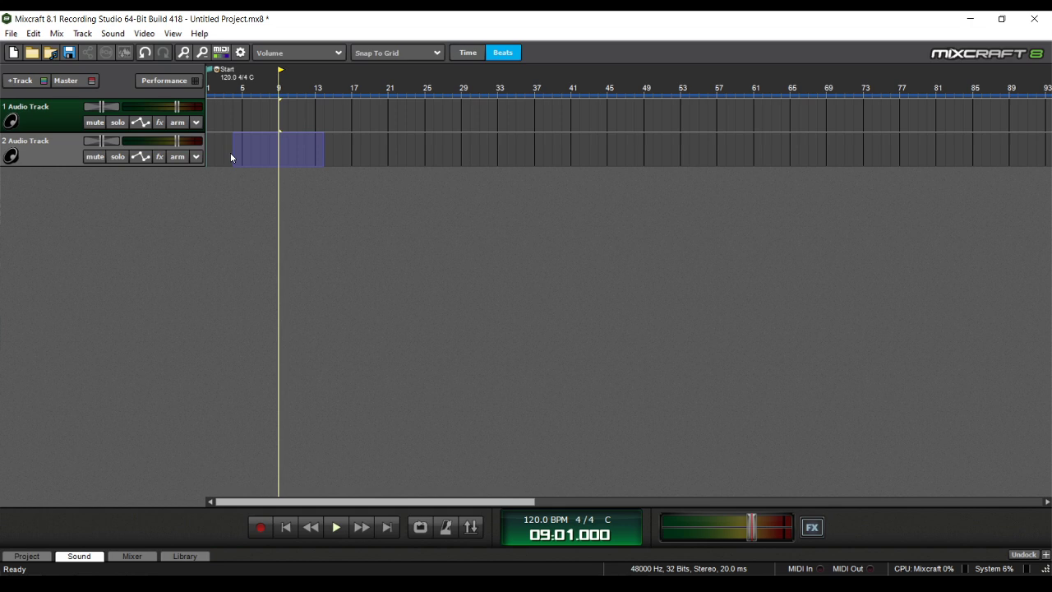
{"action": "left_click_drag", "start_coordinate": [321, 115], "coordinate": [464, 129]}
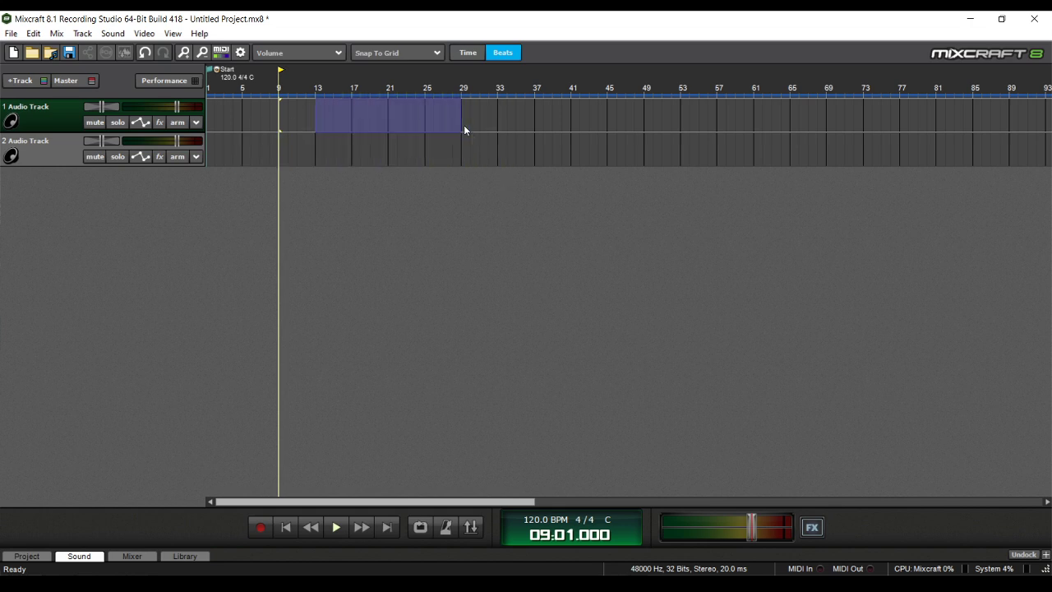
{"action": "left_click_drag", "start_coordinate": [339, 162], "coordinate": [481, 162]}
{"action": "left_click", "coordinate": [498, 162]}
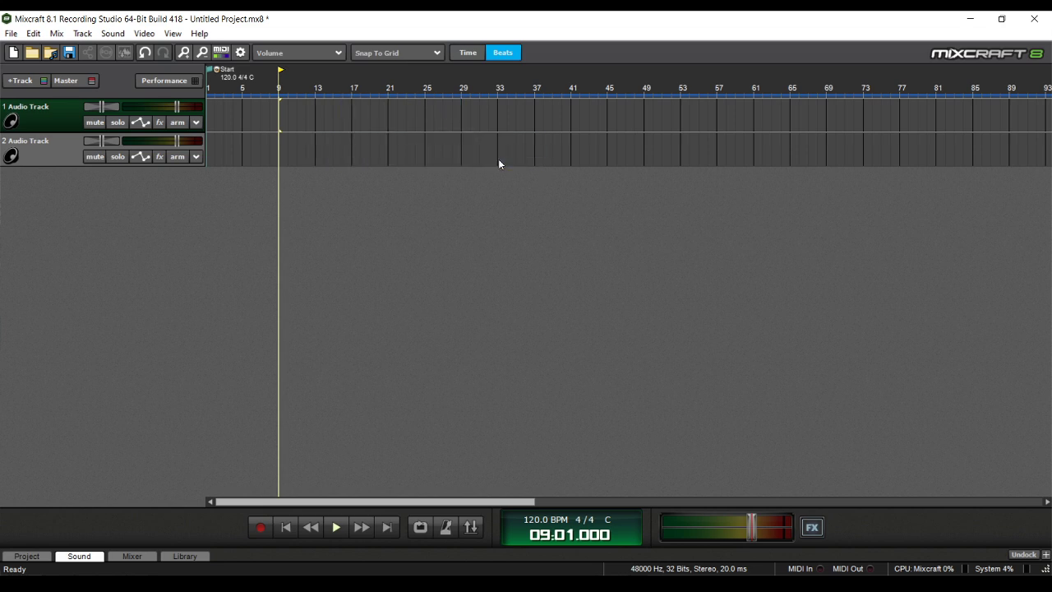
{"action": "left_click_drag", "start_coordinate": [364, 150], "coordinate": [505, 159]}
{"action": "left_click_drag", "start_coordinate": [497, 119], "coordinate": [840, 162]}
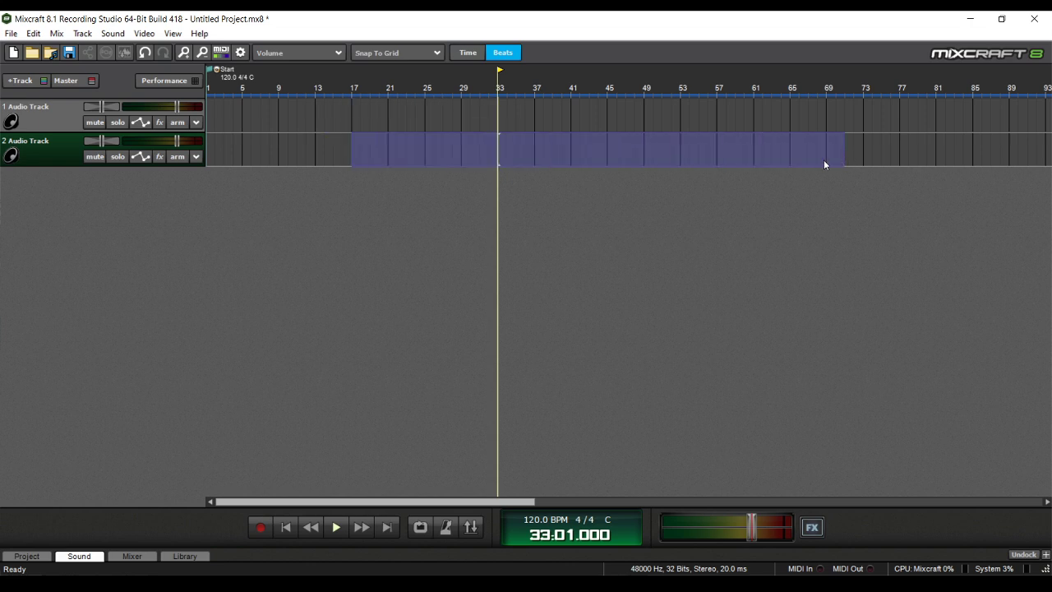
{"action": "scroll", "coordinate": [582, 177], "scroll_direction": "down", "scroll_amount": 2}
{"action": "scroll", "coordinate": [310, 131], "scroll_direction": "up", "scroll_amount": 1}
{"action": "scroll", "coordinate": [364, 138], "scroll_direction": "down", "scroll_amount": 2}
{"action": "scroll", "coordinate": [374, 135], "scroll_direction": "up", "scroll_amount": 1}
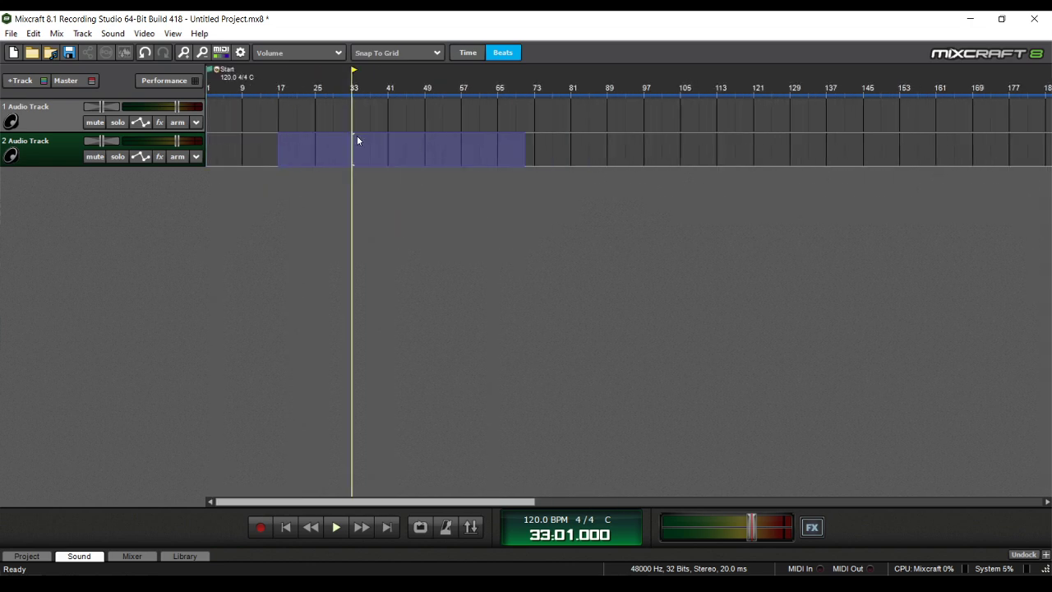
{"action": "left_click_drag", "start_coordinate": [268, 115], "coordinate": [436, 118]}
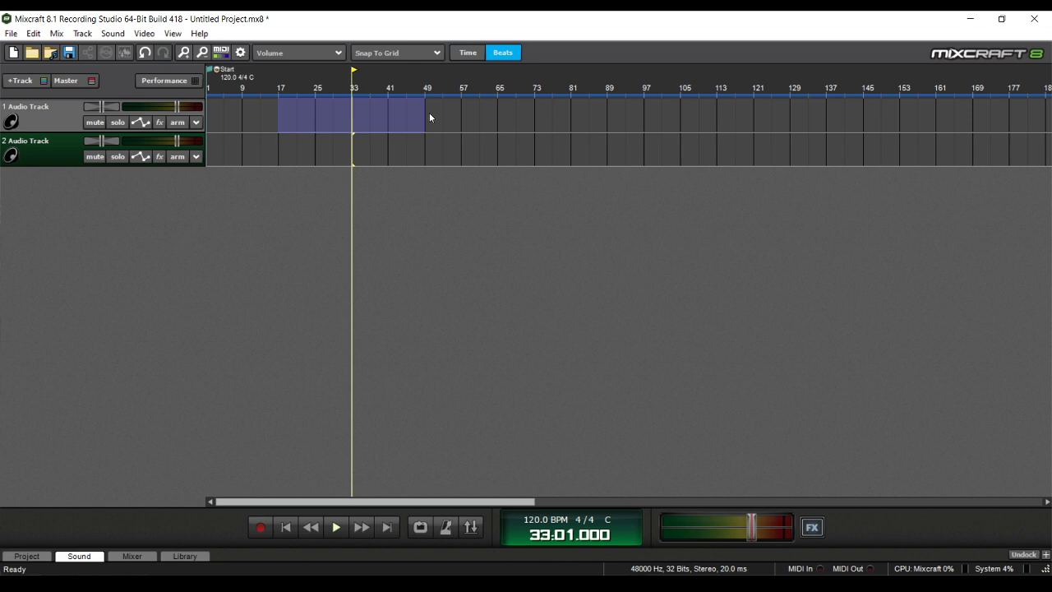
{"action": "left_click_drag", "start_coordinate": [397, 120], "coordinate": [529, 150]}
{"action": "left_click_drag", "start_coordinate": [491, 116], "coordinate": [423, 152]}
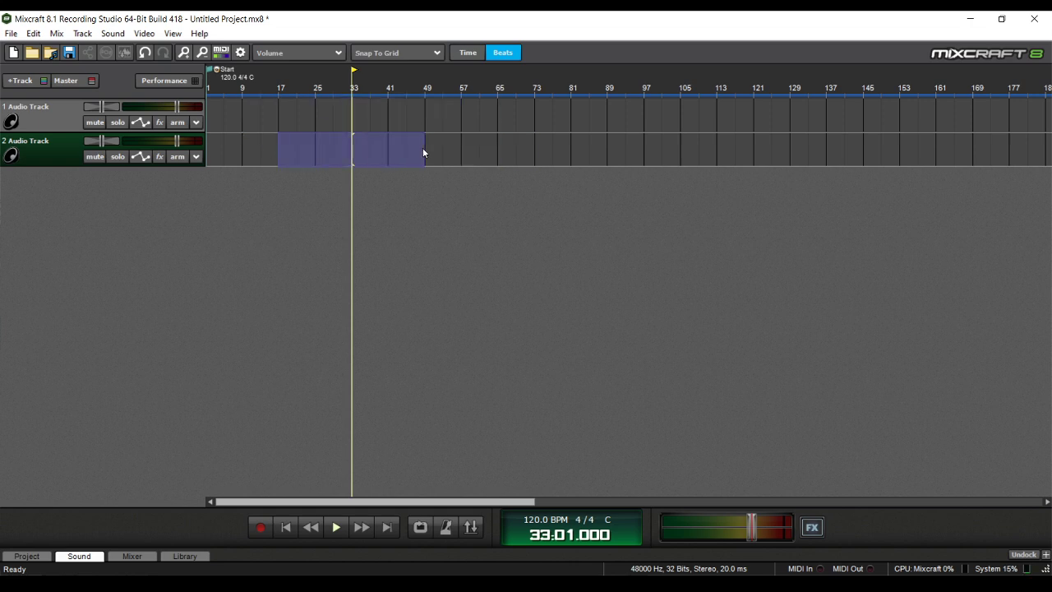
{"action": "left_click_drag", "start_coordinate": [465, 119], "coordinate": [249, 125]}
{"action": "left_click", "coordinate": [286, 145]}
{"action": "left_click_drag", "start_coordinate": [320, 113], "coordinate": [380, 126]}
{"action": "left_click", "coordinate": [343, 100]}
{"action": "left_click_drag", "start_coordinate": [313, 114], "coordinate": [282, 151]}
{"action": "left_click", "coordinate": [313, 122]}
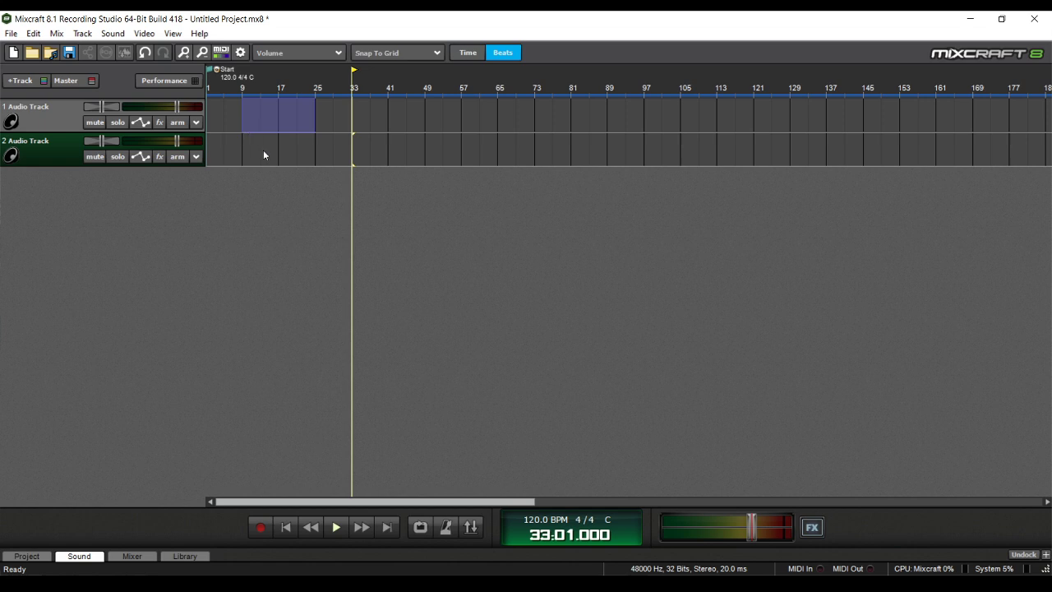
{"action": "left_click_drag", "start_coordinate": [277, 156], "coordinate": [461, 125]}
{"action": "scroll", "coordinate": [350, 152], "scroll_direction": "down", "scroll_amount": 4}
{"action": "scroll", "coordinate": [283, 135], "scroll_direction": "up", "scroll_amount": 5}
{"action": "scroll", "coordinate": [385, 160], "scroll_direction": "down", "scroll_amount": 5}
{"action": "scroll", "coordinate": [376, 217], "scroll_direction": "up", "scroll_amount": 2}
{"action": "left_click", "coordinate": [317, 158]}
{"action": "left_click", "coordinate": [364, 227]}
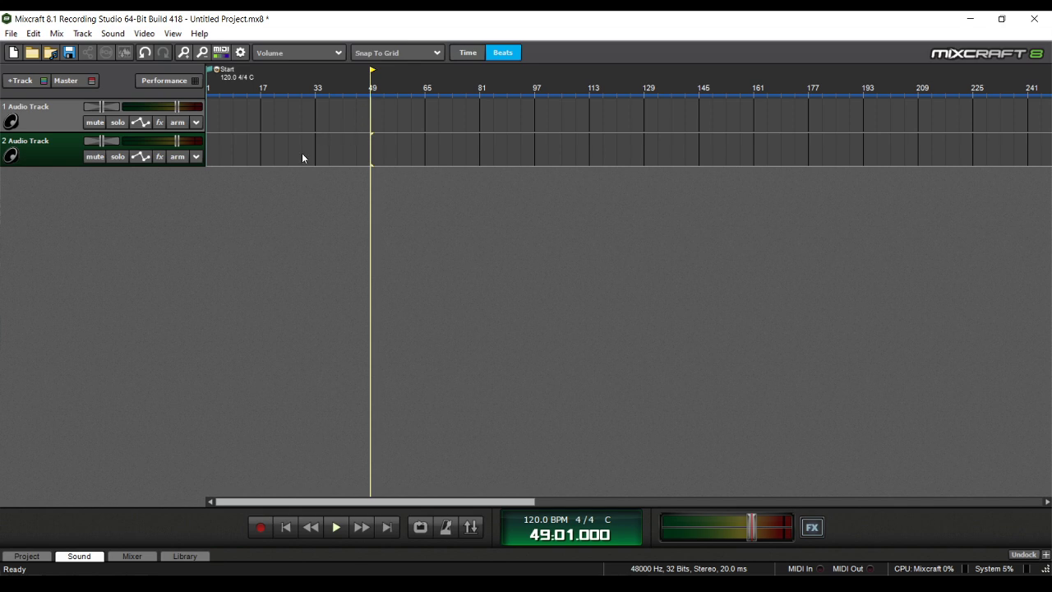
{"action": "left_click_drag", "start_coordinate": [304, 159], "coordinate": [422, 152]}
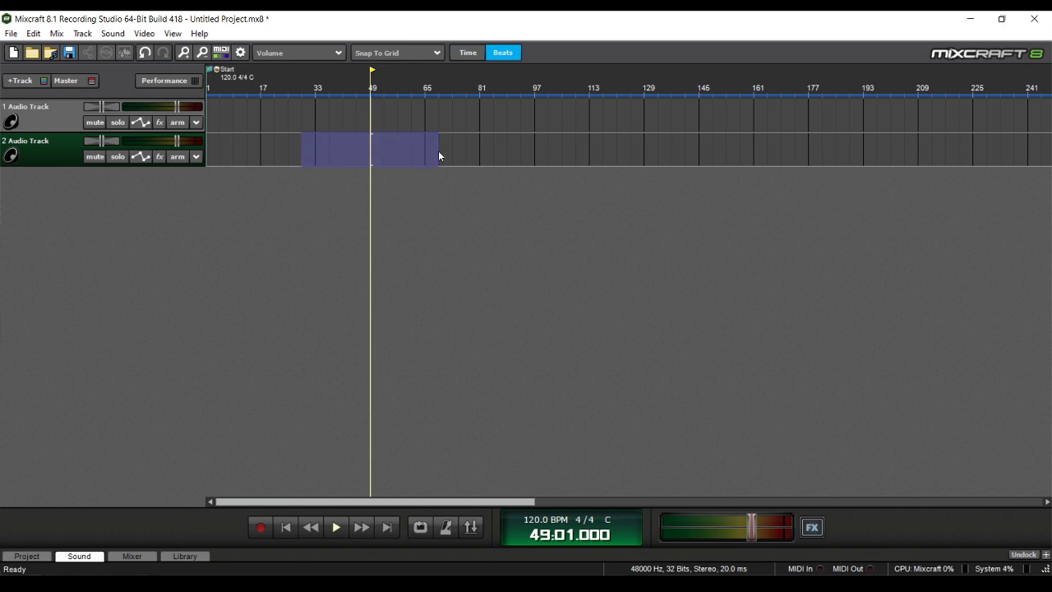
{"action": "scroll", "coordinate": [478, 113], "scroll_direction": "down", "scroll_amount": 1}
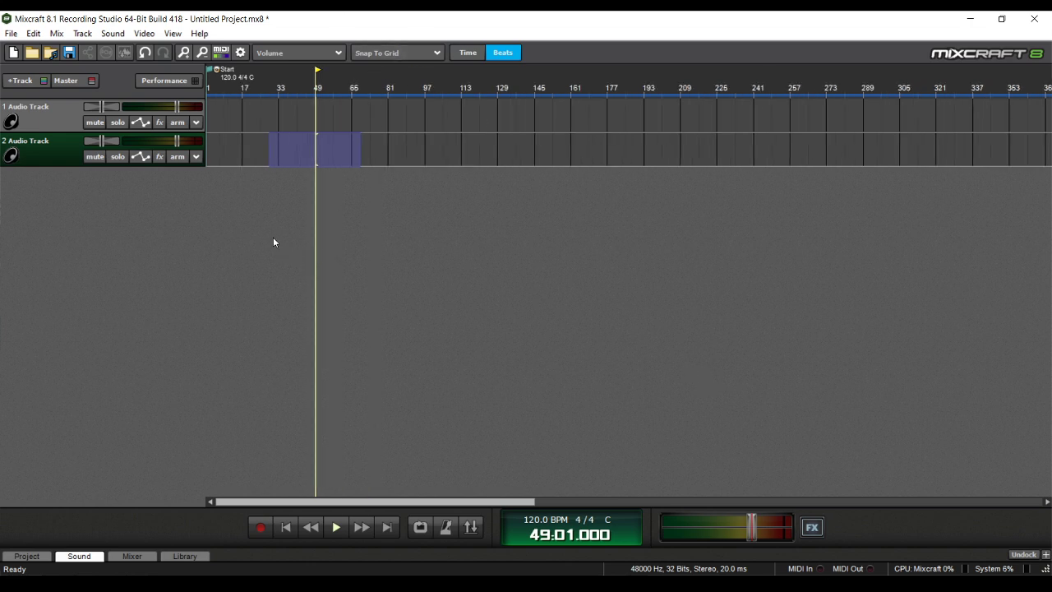
- Add the sound file Waterflame - Electroman Adventures V2 and place its clip at the start of track 1
{"action": "left_click", "coordinate": [277, 314]}
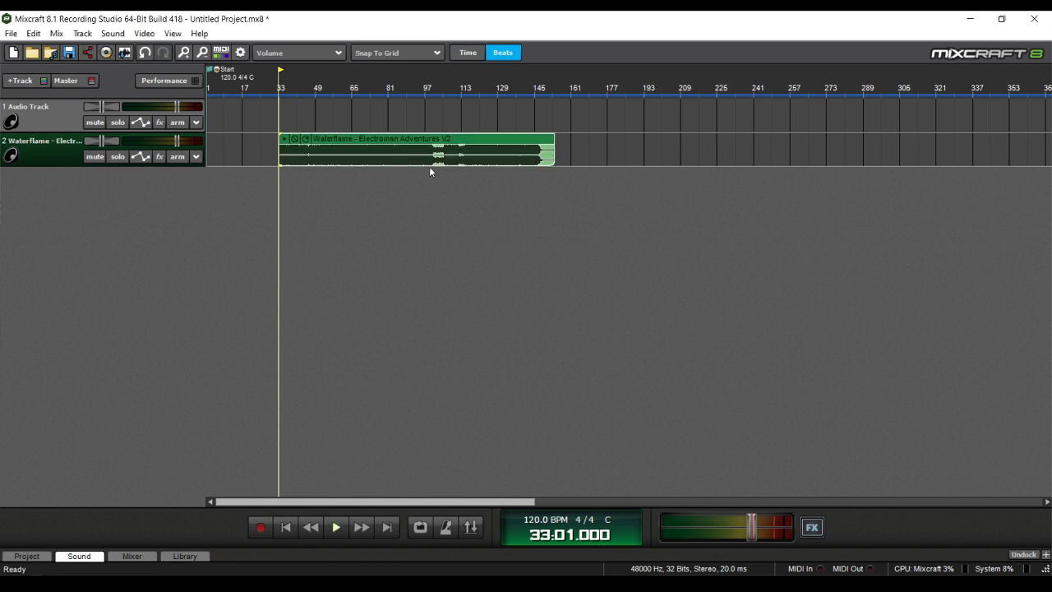
{"action": "left_click_drag", "start_coordinate": [412, 142], "coordinate": [272, 140]}
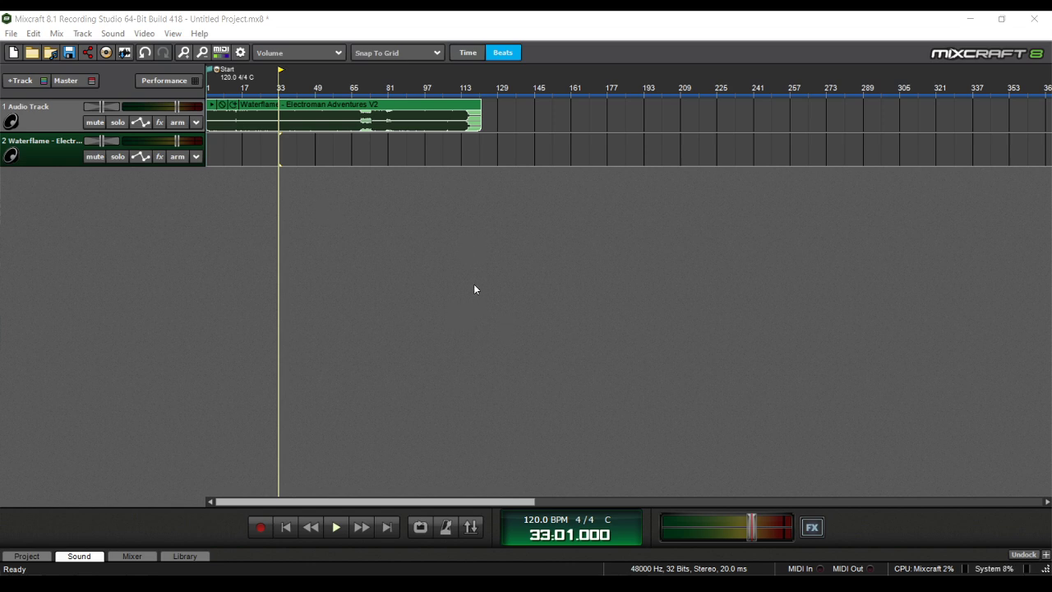
- Add the sound file MDK & Sterrezo - Lightspeed [FREE DOWNLOAD] to track 2 and move its clip to the project start
{"action": "double_click", "coordinate": [472, 260]}
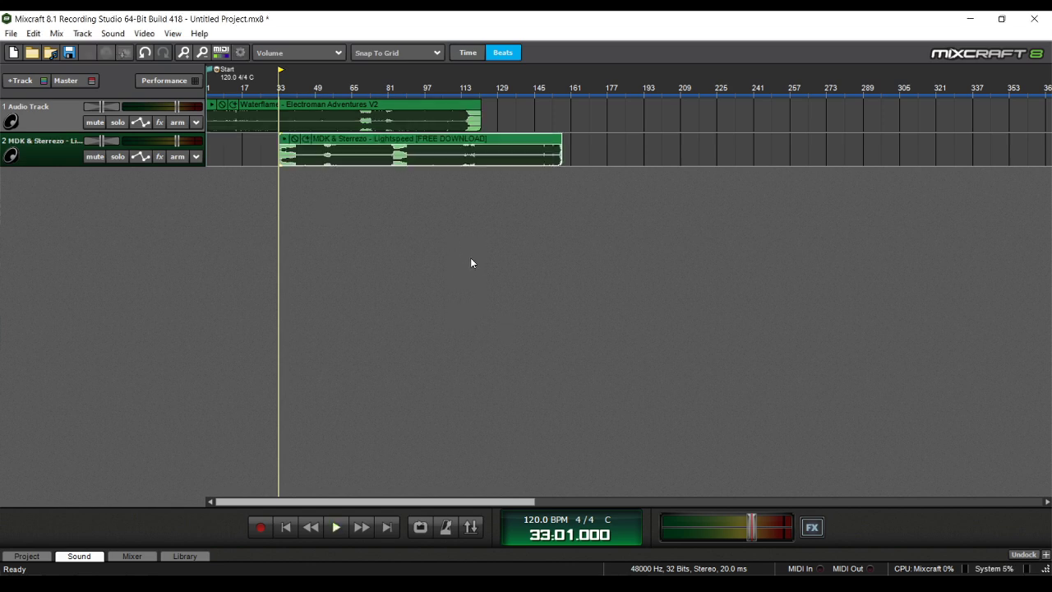
{"action": "left_click_drag", "start_coordinate": [439, 141], "coordinate": [307, 143]}
{"action": "scroll", "coordinate": [362, 130], "scroll_direction": "up", "scroll_amount": 2}
{"action": "scroll", "coordinate": [366, 115], "scroll_direction": "up", "scroll_amount": 1}
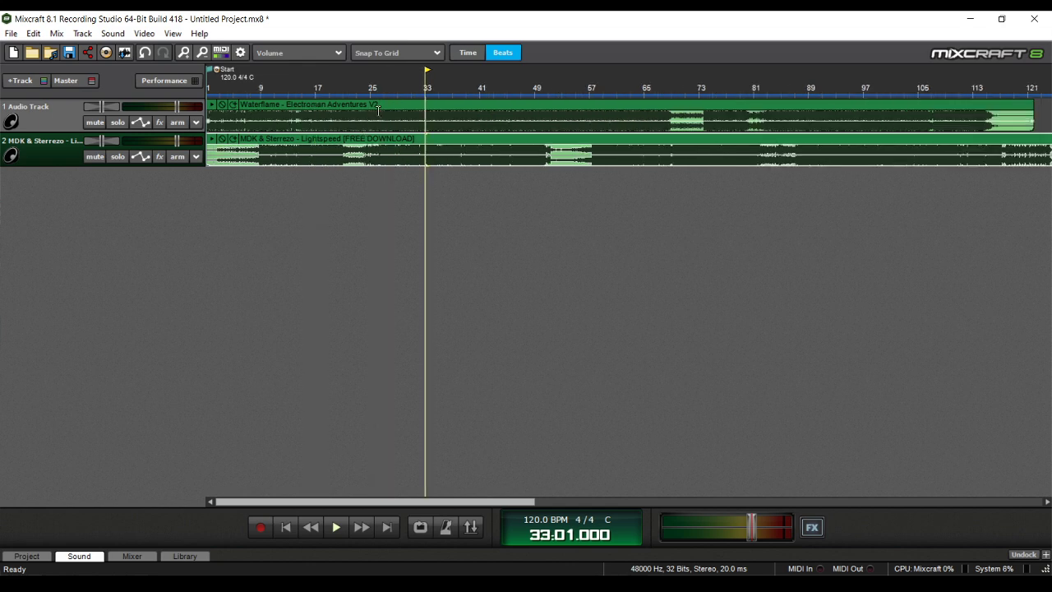
{"action": "scroll", "coordinate": [369, 107], "scroll_direction": "up", "scroll_amount": 1}
{"action": "left_click", "coordinate": [805, 154]}
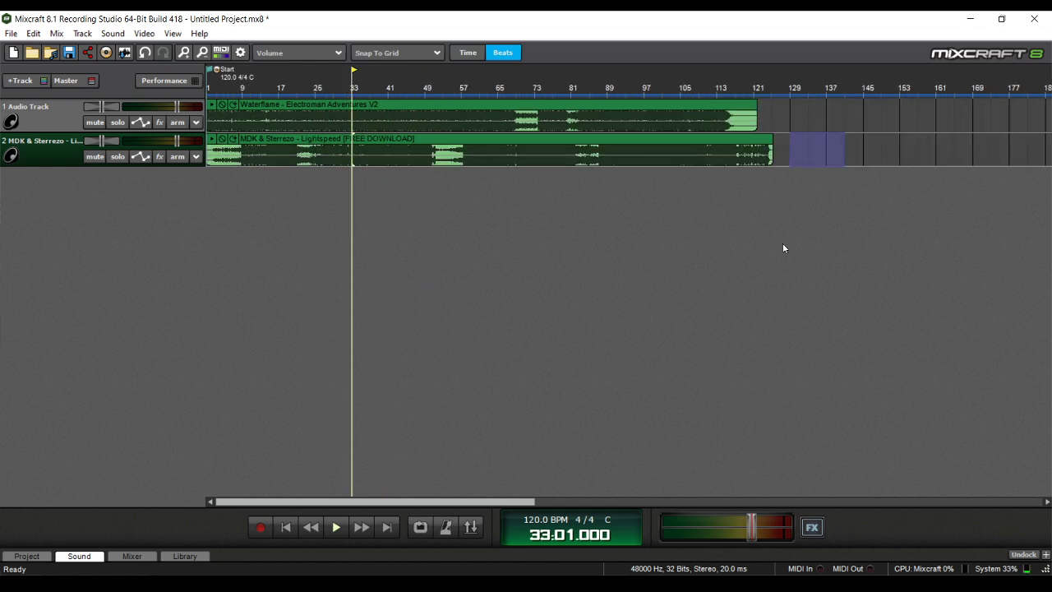
{"action": "left_click_drag", "start_coordinate": [799, 114], "coordinate": [826, 205]}
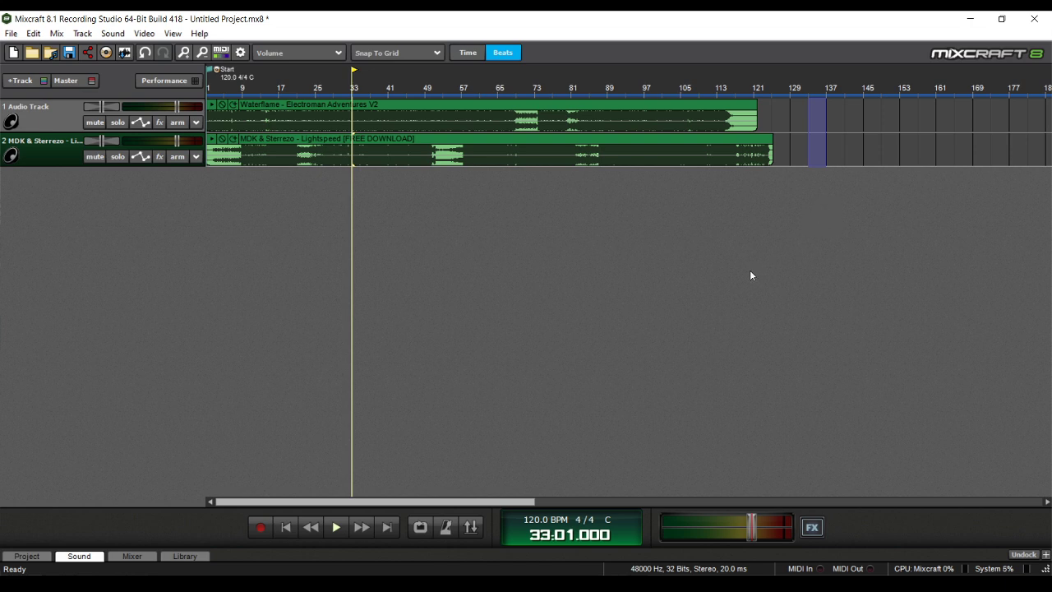
{"action": "left_click", "coordinate": [799, 171]}
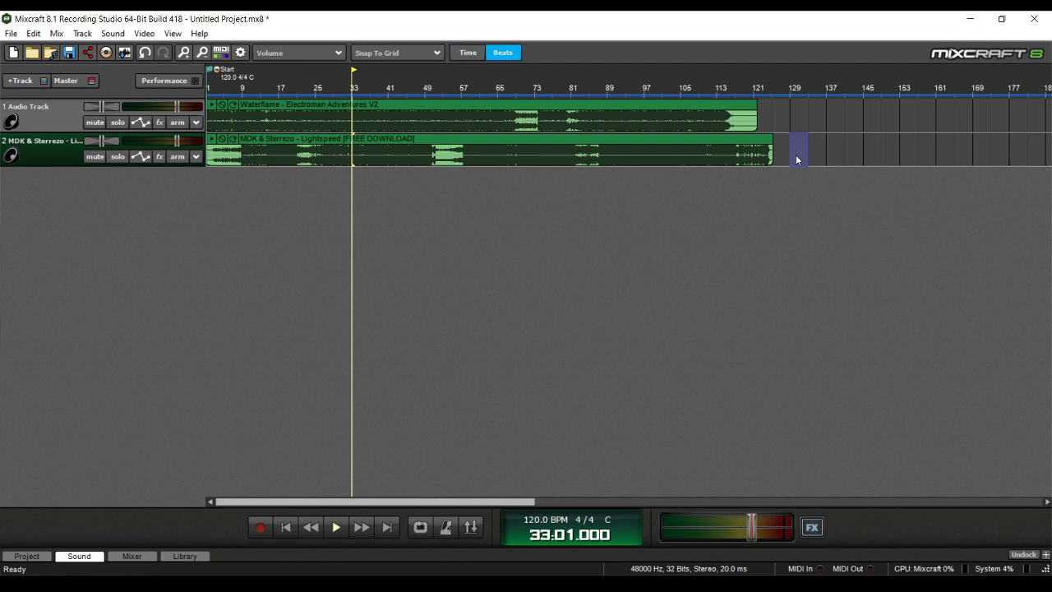
- Lower the project's master volume slightly
{"action": "left_click_drag", "start_coordinate": [751, 524], "coordinate": [736, 524]}
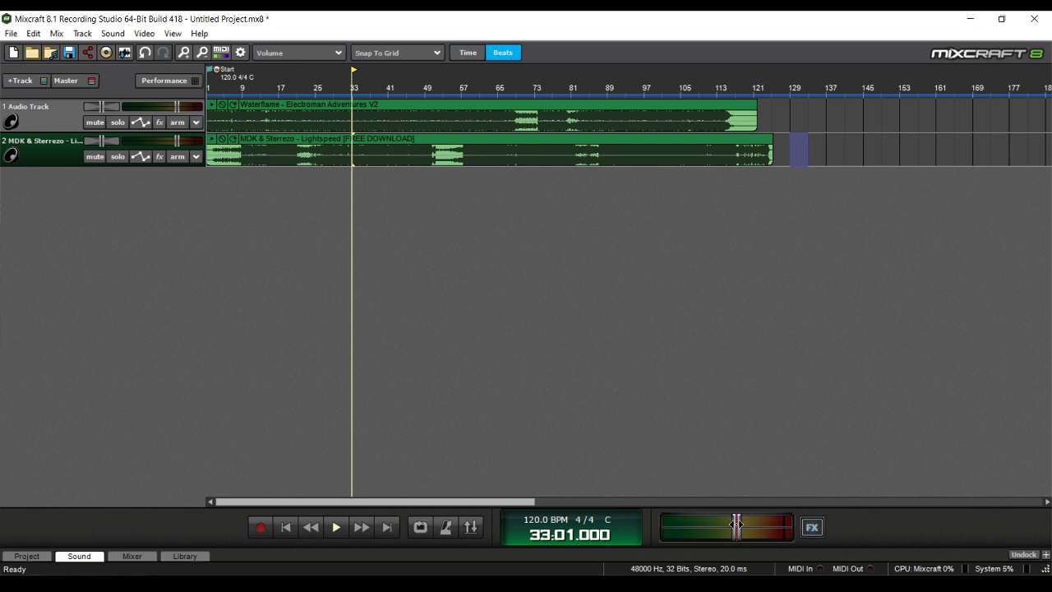
{"action": "scroll", "coordinate": [310, 219], "scroll_direction": "down", "scroll_amount": 3}
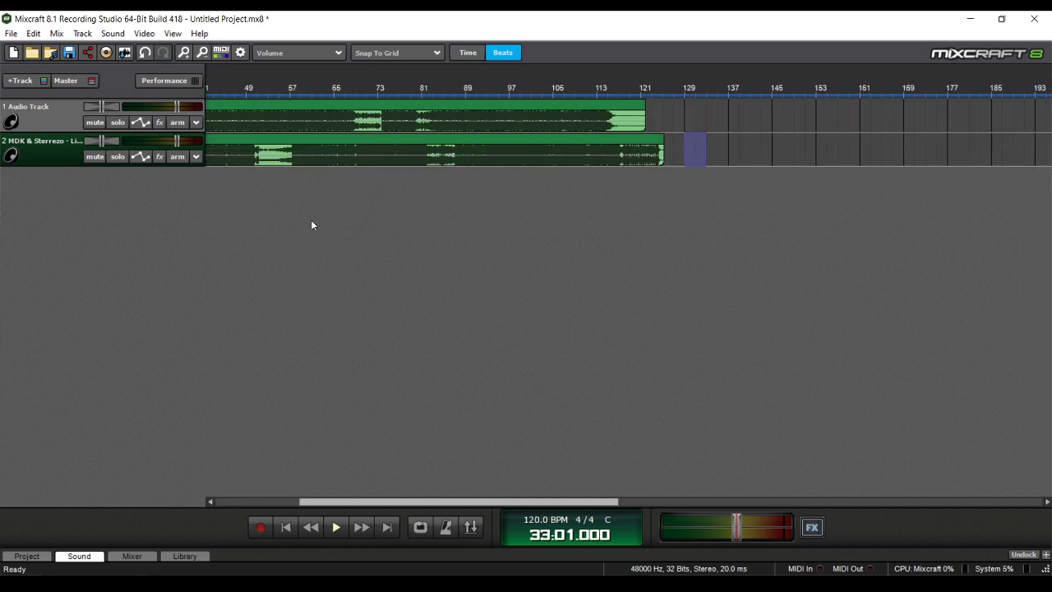
{"action": "scroll", "coordinate": [277, 365], "scroll_direction": "up", "scroll_amount": 1}
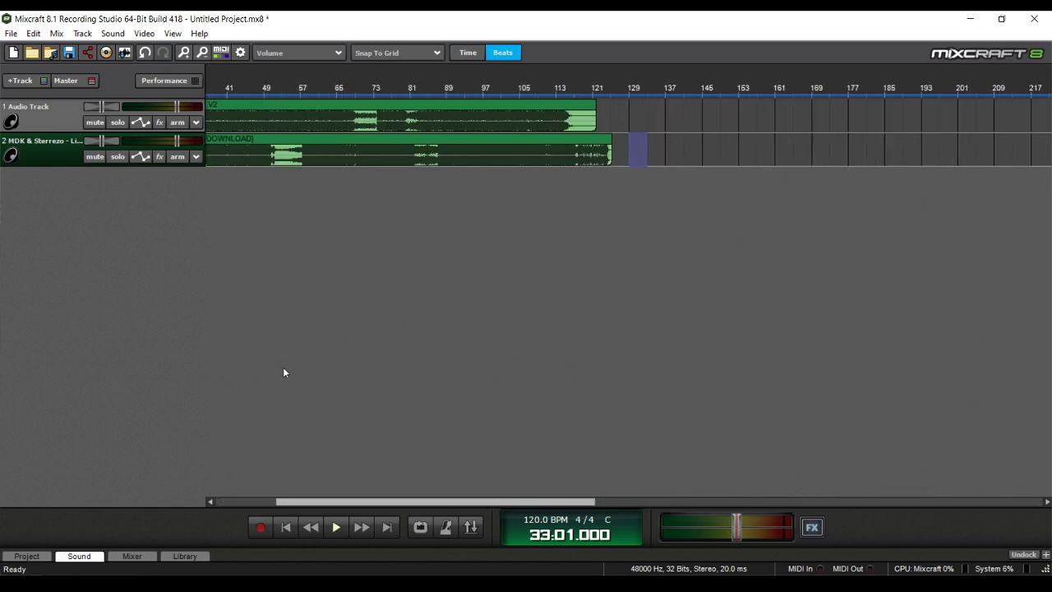
{"action": "left_click_drag", "start_coordinate": [401, 502], "coordinate": [324, 496]}
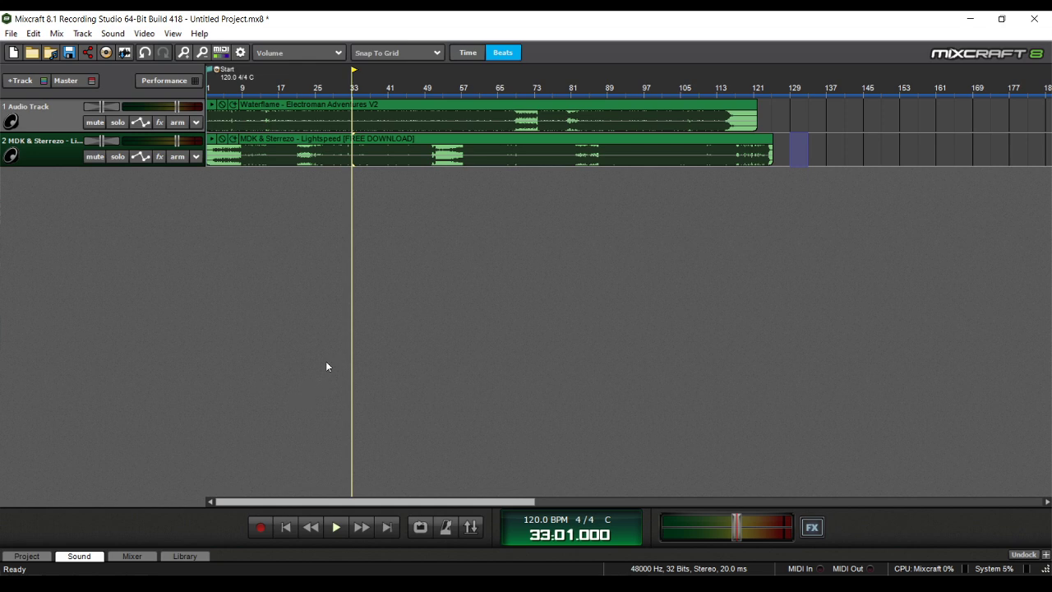
{"action": "scroll", "coordinate": [360, 185], "scroll_direction": "up", "scroll_amount": 4}
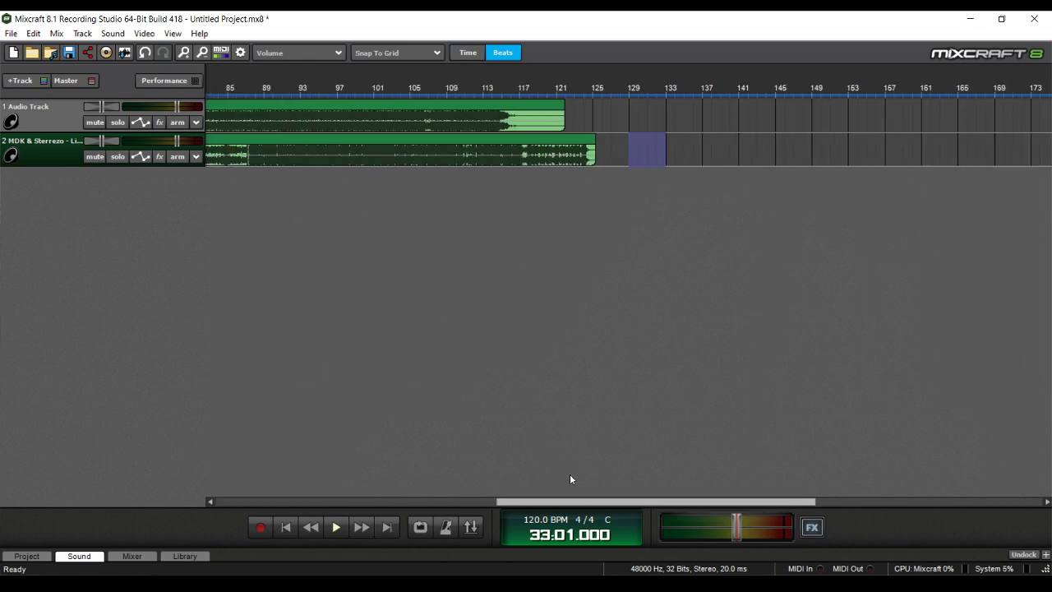
{"action": "left_click_drag", "start_coordinate": [641, 506], "coordinate": [176, 471]}
{"action": "scroll", "coordinate": [373, 338], "scroll_direction": "down", "scroll_amount": 2}
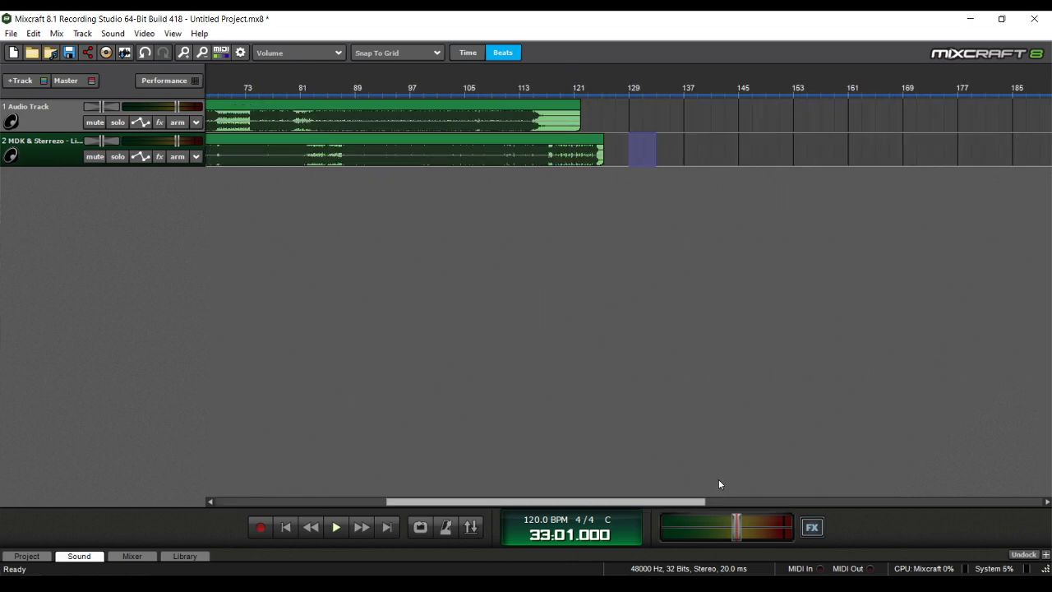
{"action": "scroll", "coordinate": [450, 297], "scroll_direction": "down", "scroll_amount": 1}
{"action": "scroll", "coordinate": [425, 458], "scroll_direction": "down", "scroll_amount": 1}
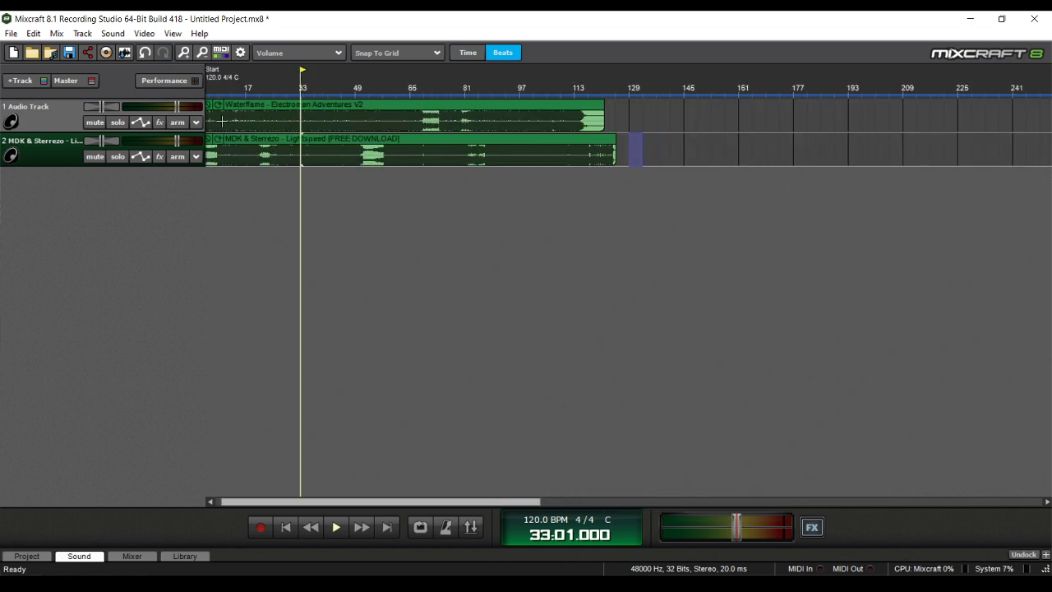
- Return the playhead to the start of the project at bar 1
{"action": "left_click", "coordinate": [286, 528]}
{"action": "scroll", "coordinate": [311, 292], "scroll_direction": "up", "scroll_amount": 3}
{"action": "scroll", "coordinate": [487, 151], "scroll_direction": "down", "scroll_amount": 1}
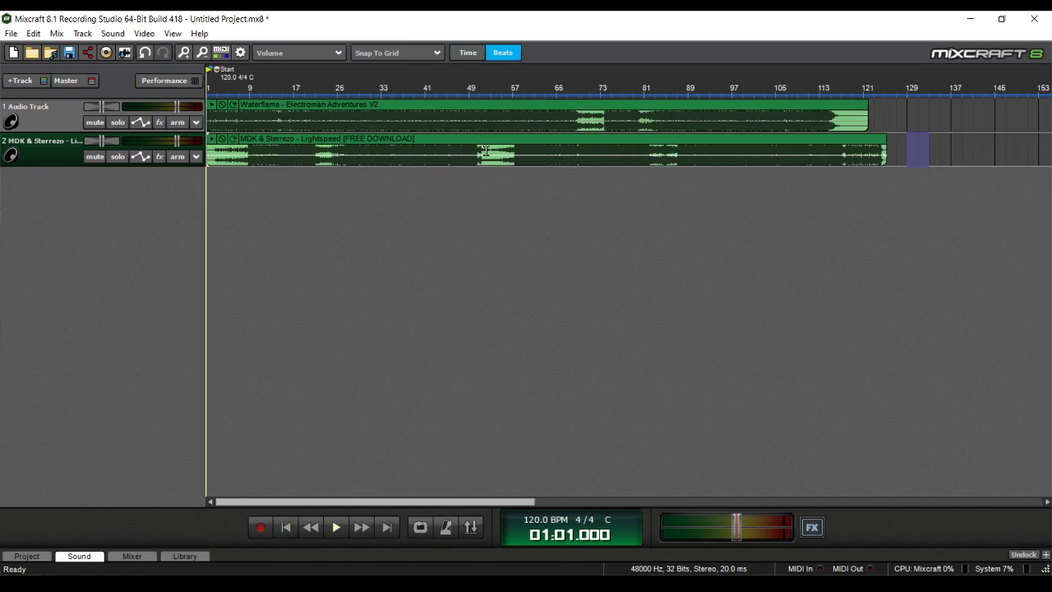
- Play both tracks together from several points on the timeline, up to about bar 45, to hear how they clash
{"action": "left_click", "coordinate": [275, 87]}
{"action": "key", "text": "space"}
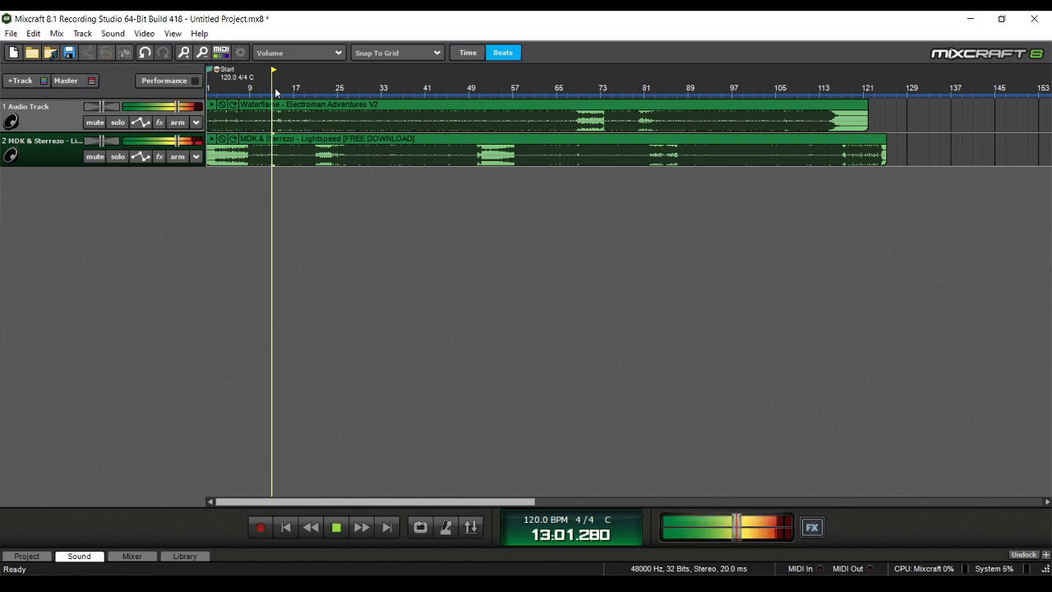
{"action": "left_click", "coordinate": [392, 85]}
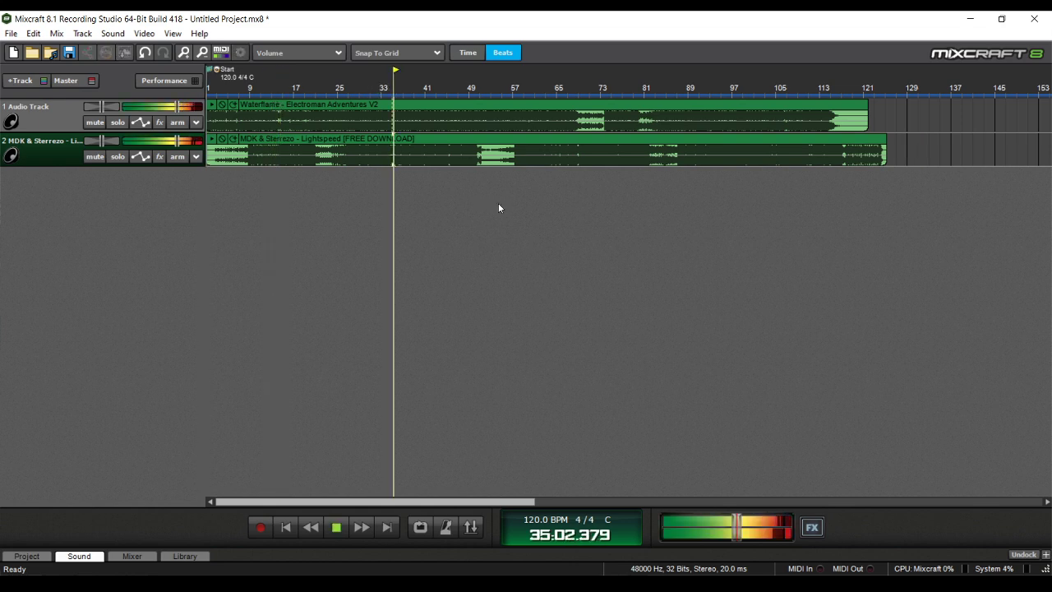
{"action": "left_click", "coordinate": [449, 87]}
{"action": "key", "text": "space"}
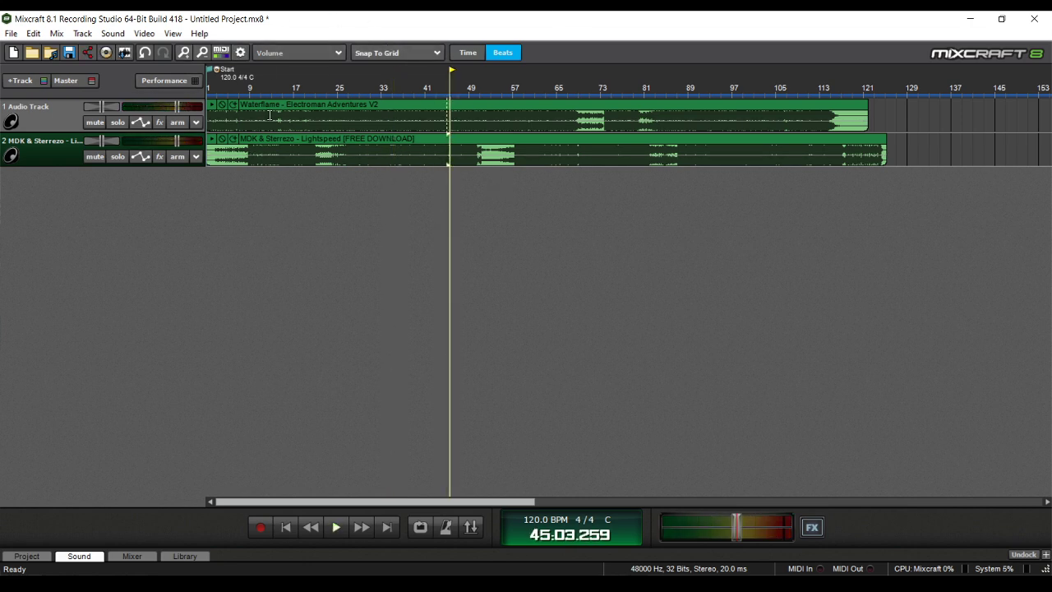
- Rename track 1 as Electroman Adventures v2 and track 2 as Lightspeed
{"action": "scroll", "coordinate": [371, 85], "scroll_direction": "up", "scroll_amount": 3}
{"action": "scroll", "coordinate": [281, 319], "scroll_direction": "down", "scroll_amount": 6}
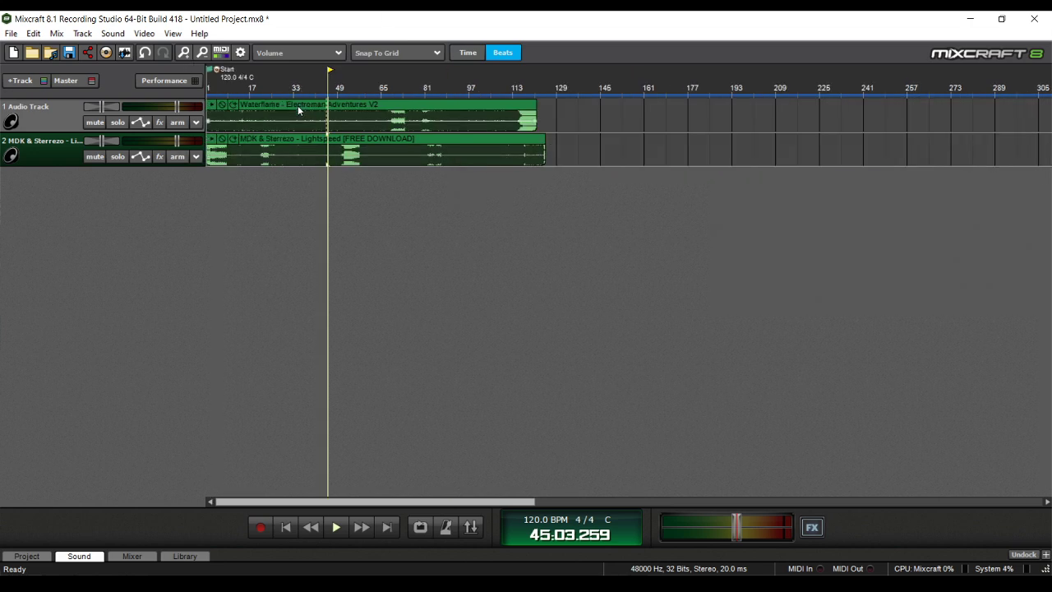
{"action": "double_click", "coordinate": [36, 108]}
{"action": "type", "text": "Electroman"}
{"action": "type", "text": " Adventures v2"}
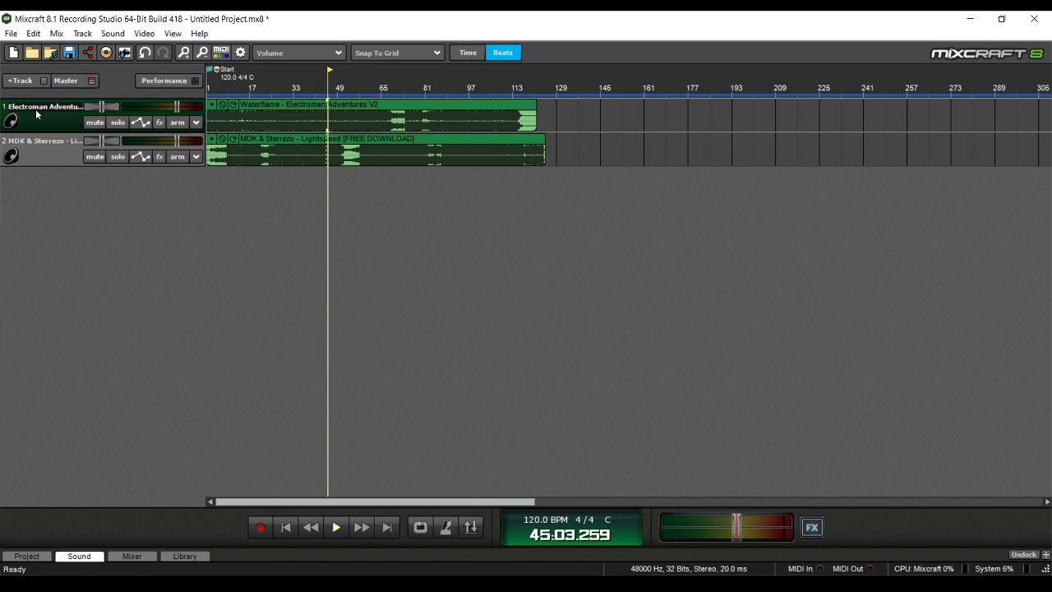
{"action": "double_click", "coordinate": [51, 141]}
{"action": "type", "text": "Lightspeed"}
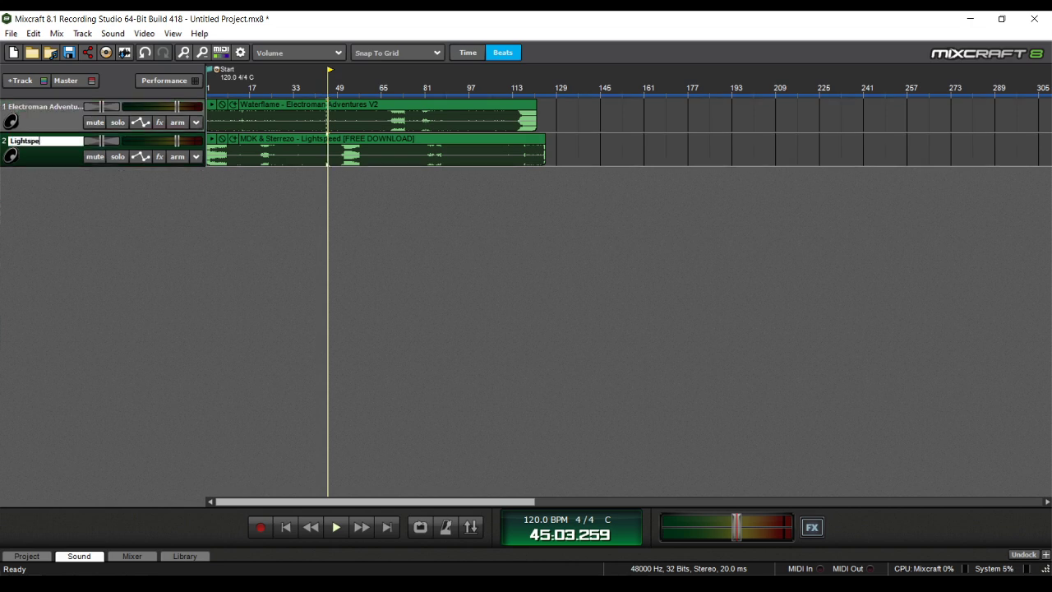
{"action": "key", "text": "Return"}
- Solo the Electroman Adventures track so that Lightspeed is silenced
{"action": "left_click", "coordinate": [286, 116]}
{"action": "scroll", "coordinate": [292, 131], "scroll_direction": "up", "scroll_amount": 2}
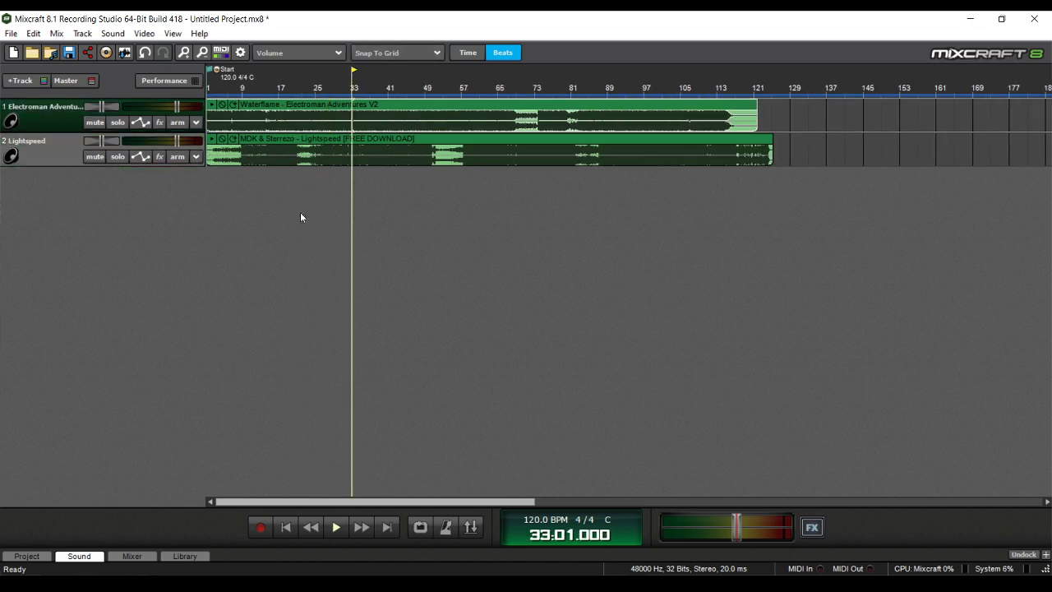
{"action": "left_click", "coordinate": [123, 122]}
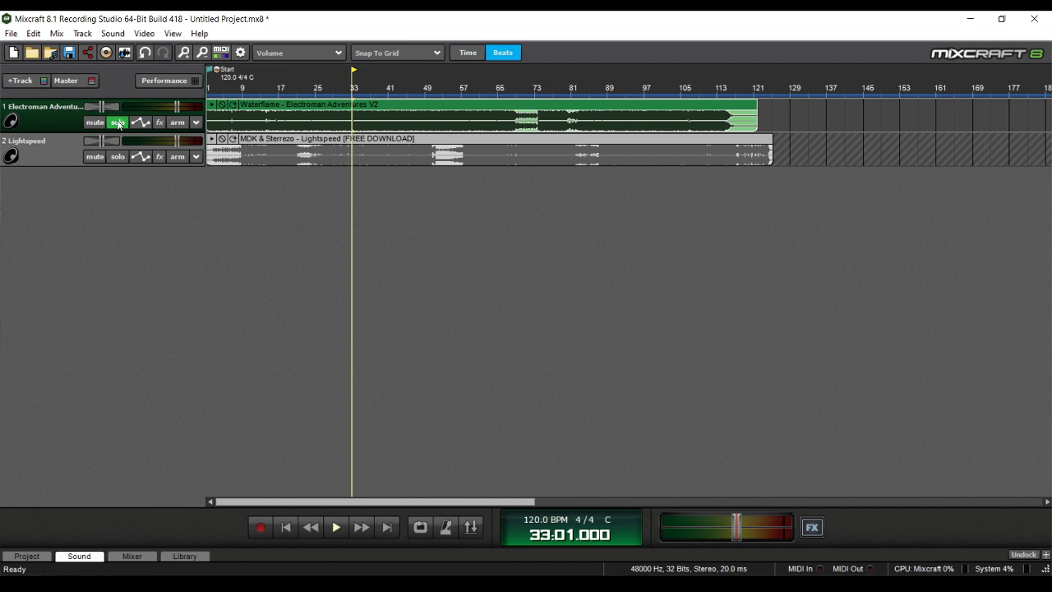
{"action": "left_click", "coordinate": [118, 123]}
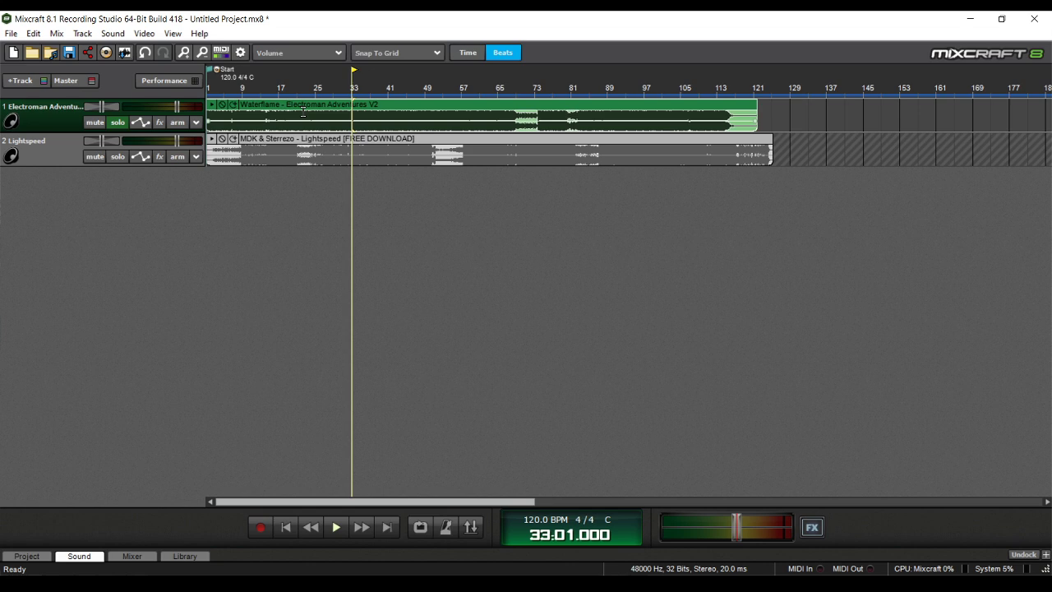
- Open the sound details of the Waterflame - Electroman Adventures V2 clip and make it use the project tempo
{"action": "scroll", "coordinate": [303, 112], "scroll_direction": "up", "scroll_amount": 3}
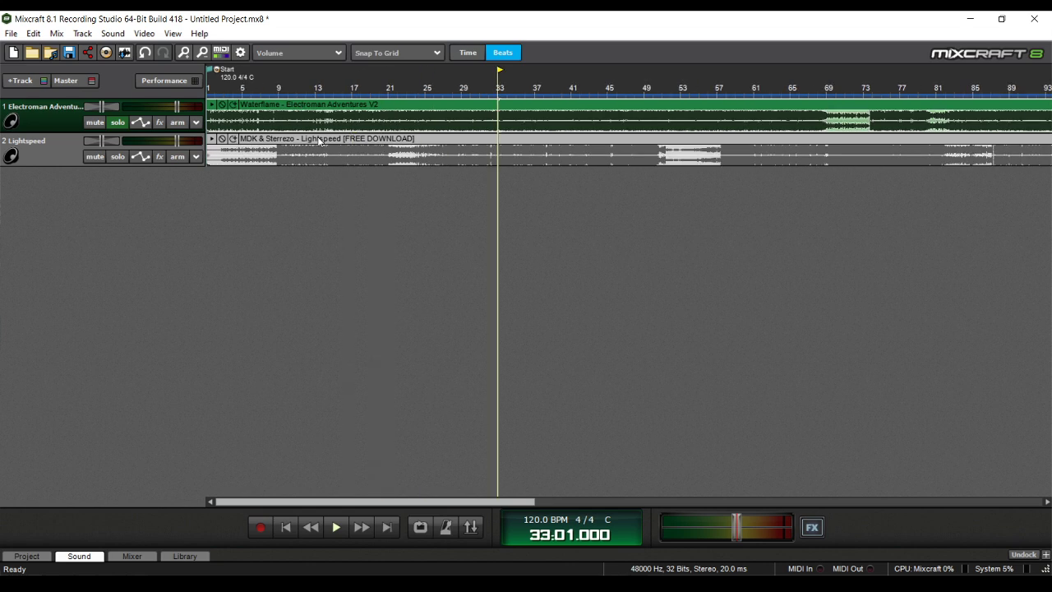
{"action": "scroll", "coordinate": [353, 197], "scroll_direction": "up", "scroll_amount": 1}
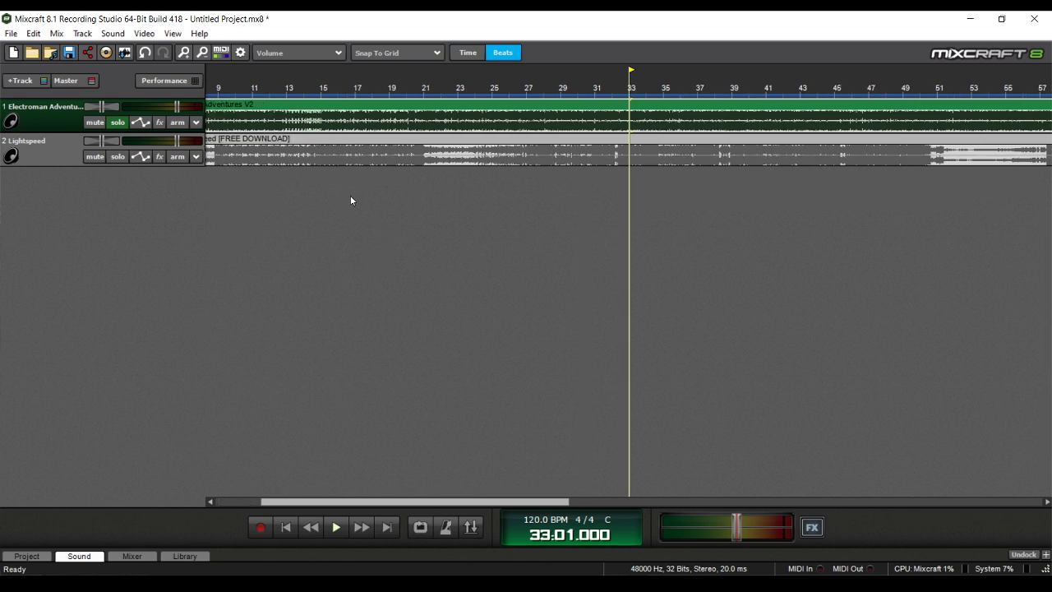
{"action": "double_click", "coordinate": [366, 109]}
{"action": "scroll", "coordinate": [521, 192], "scroll_direction": "down", "scroll_amount": 5}
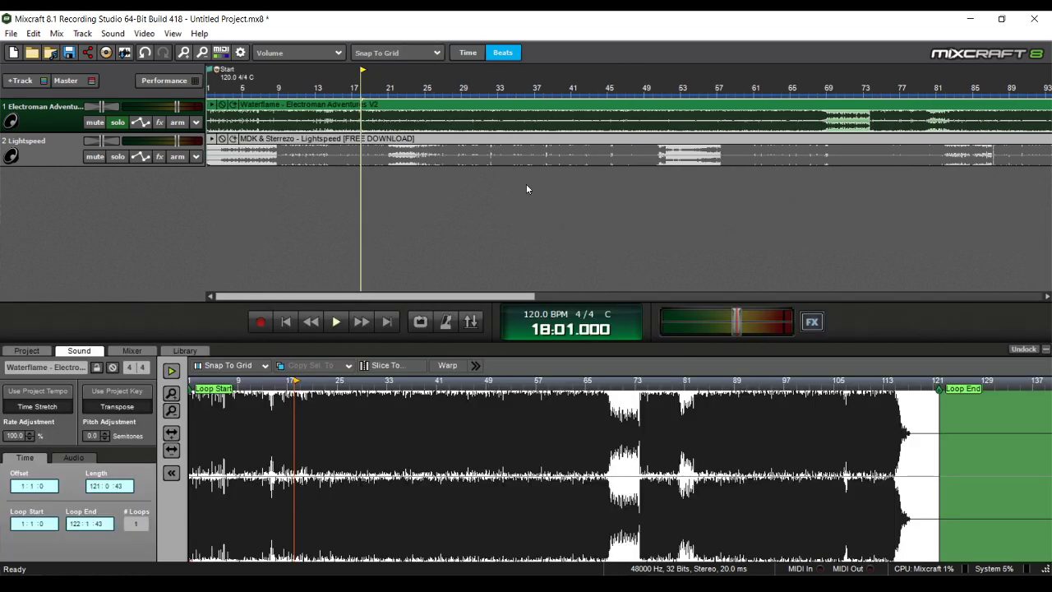
{"action": "scroll", "coordinate": [316, 197], "scroll_direction": "up", "scroll_amount": 2}
{"action": "left_click", "coordinate": [56, 388]}
{"action": "left_click", "coordinate": [36, 392]}
{"action": "left_click", "coordinate": [37, 391]}
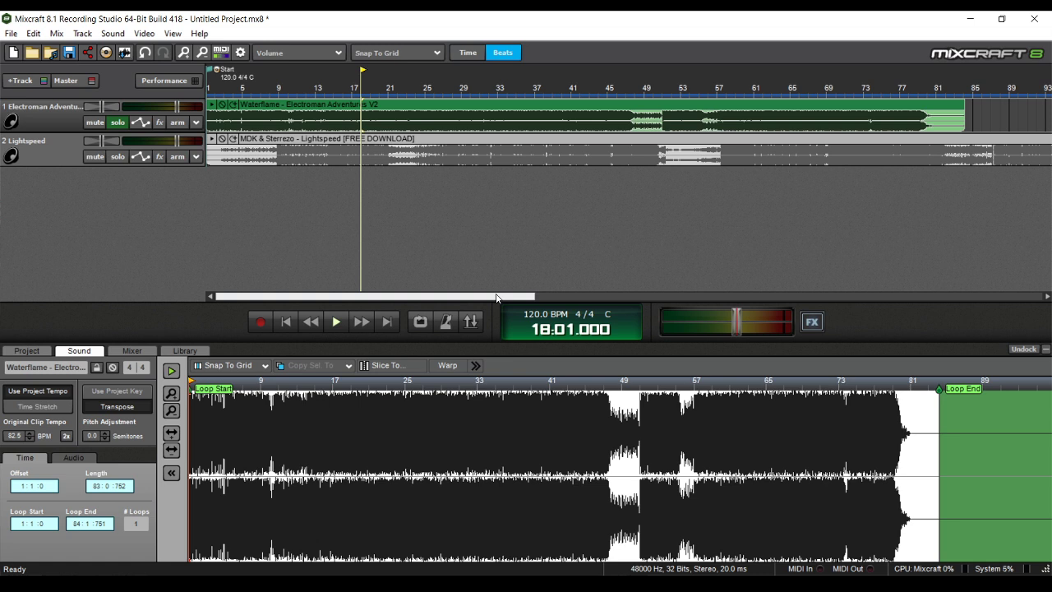
- Double the Electroman clip's detected original tempo and enter 165 BPM as its exact value
{"action": "scroll", "coordinate": [320, 159], "scroll_direction": "up", "scroll_amount": 4}
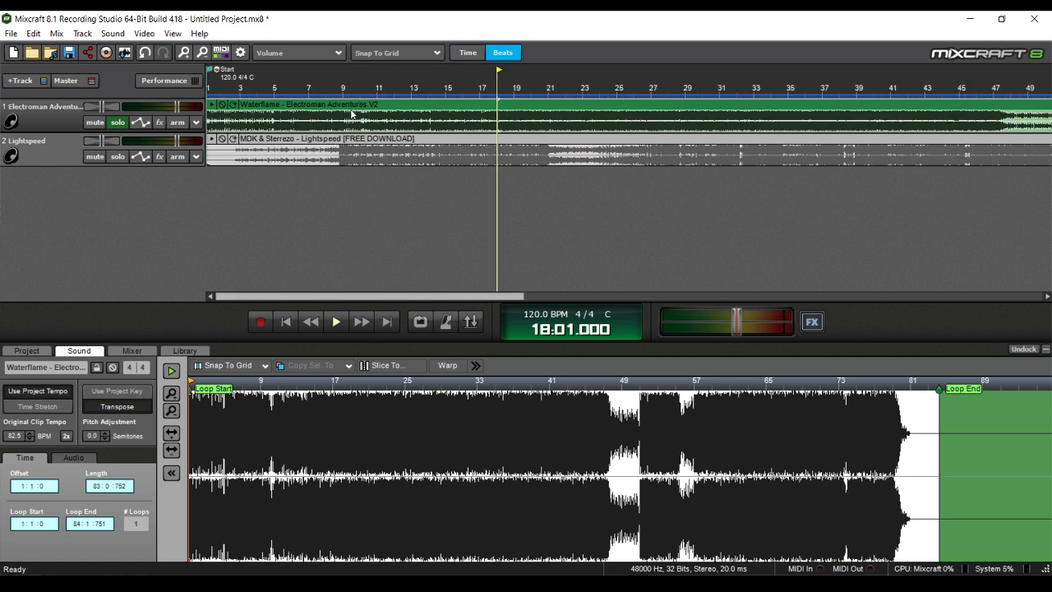
{"action": "scroll", "coordinate": [332, 213], "scroll_direction": "up", "scroll_amount": 2}
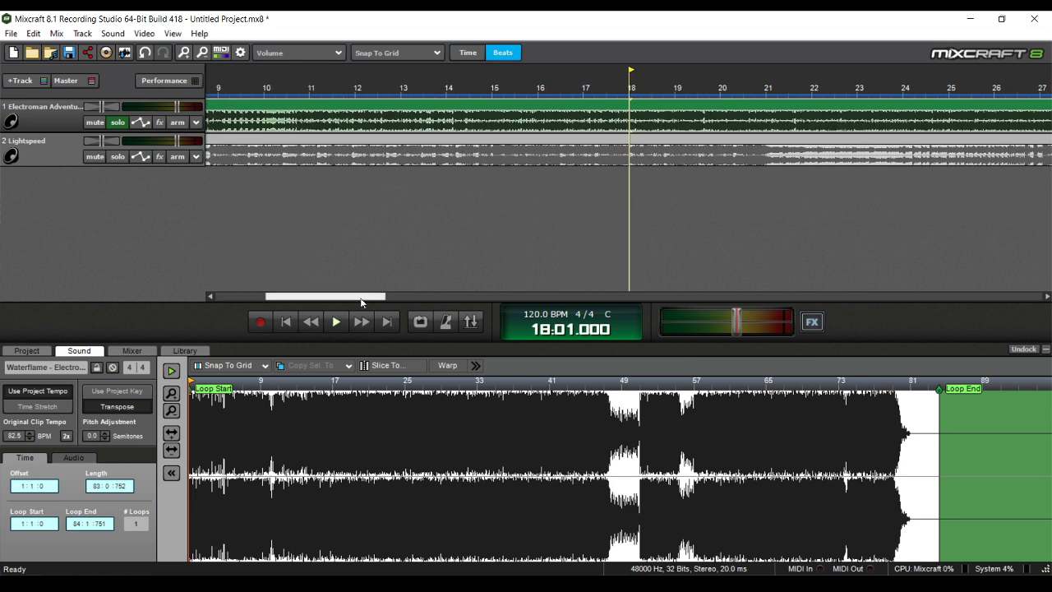
{"action": "left_click_drag", "start_coordinate": [358, 292], "coordinate": [254, 294]}
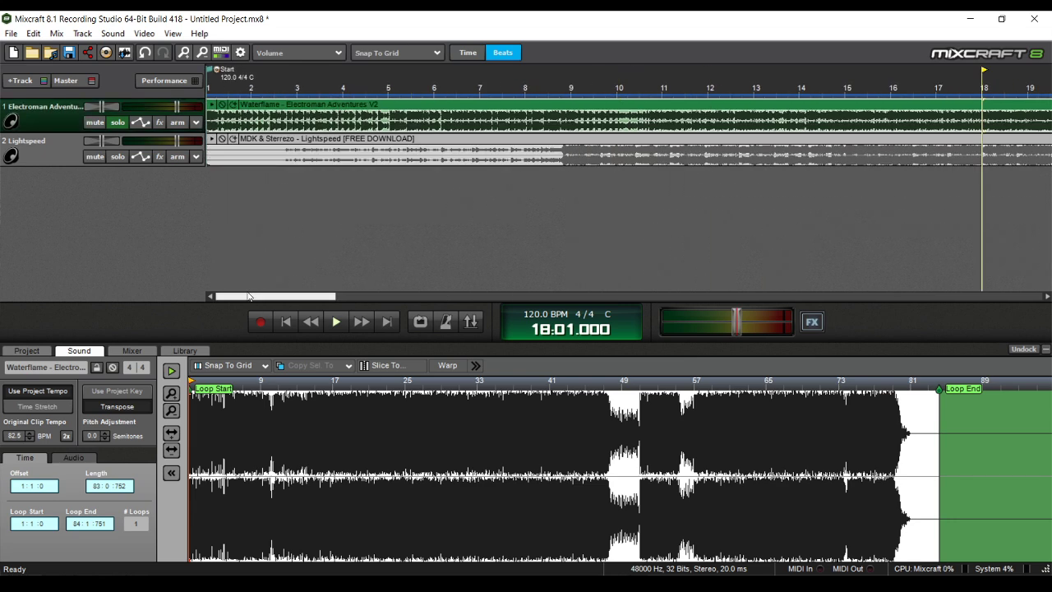
{"action": "left_click", "coordinate": [65, 436]}
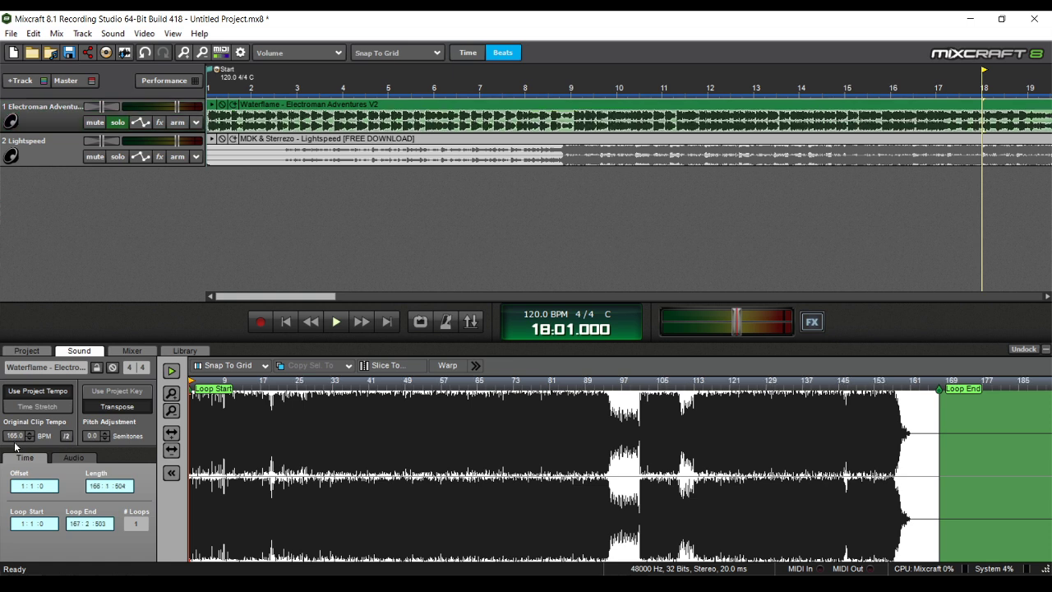
{"action": "scroll", "coordinate": [439, 254], "scroll_direction": "down", "scroll_amount": 2}
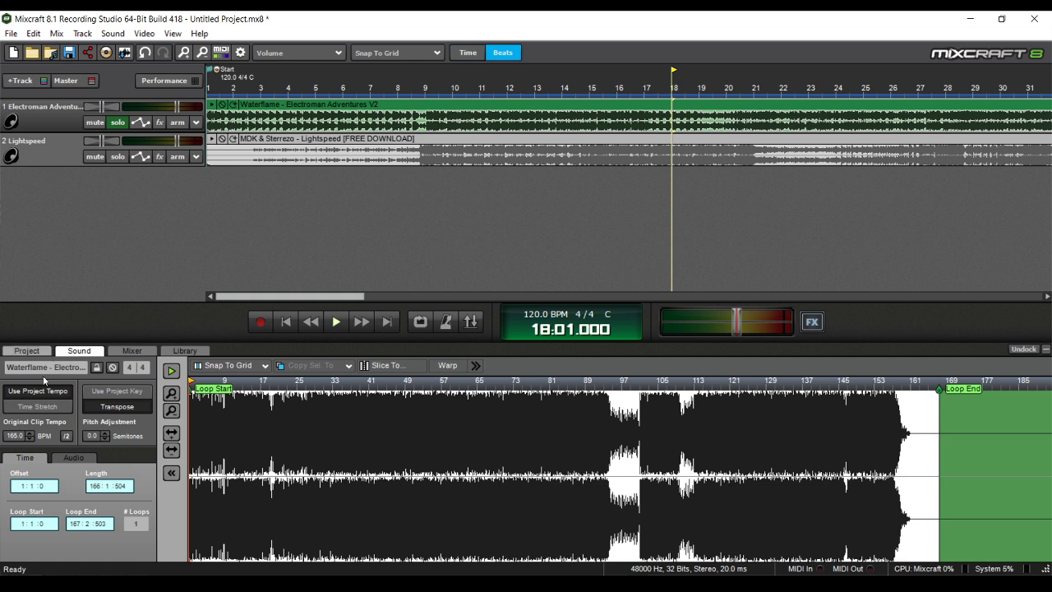
{"action": "left_click", "coordinate": [17, 438]}
{"action": "type", "text": "165"}
{"action": "key", "text": "Return"}
- Examine the Electroman clip's waveform and length against the Lightspeed clip at several zoom levels
{"action": "scroll", "coordinate": [333, 186], "scroll_direction": "down", "scroll_amount": 4}
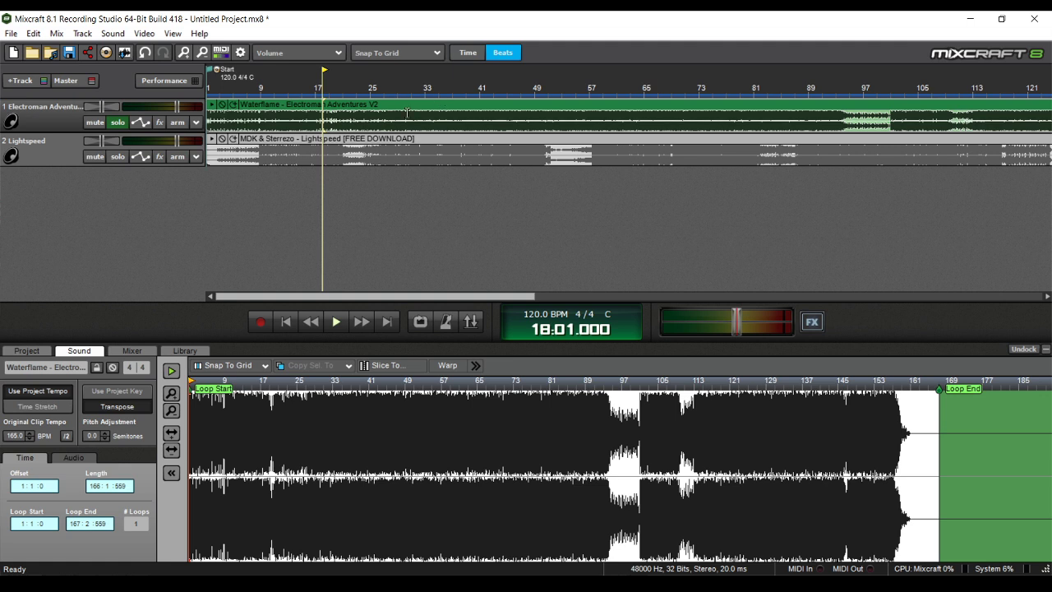
{"action": "scroll", "coordinate": [327, 151], "scroll_direction": "down", "scroll_amount": 1}
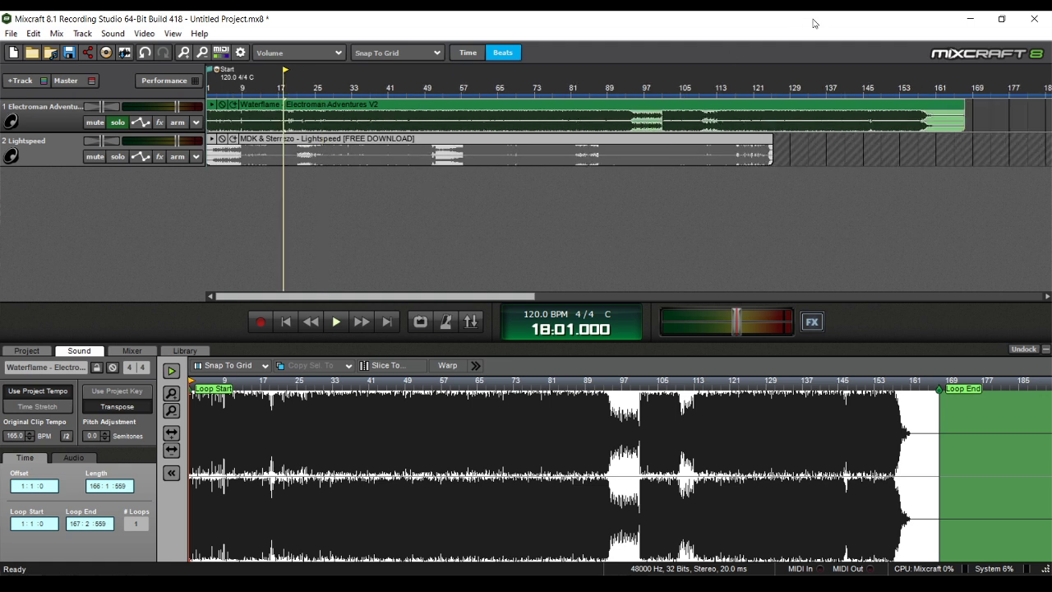
{"action": "scroll", "coordinate": [744, 136], "scroll_direction": "up", "scroll_amount": 2}
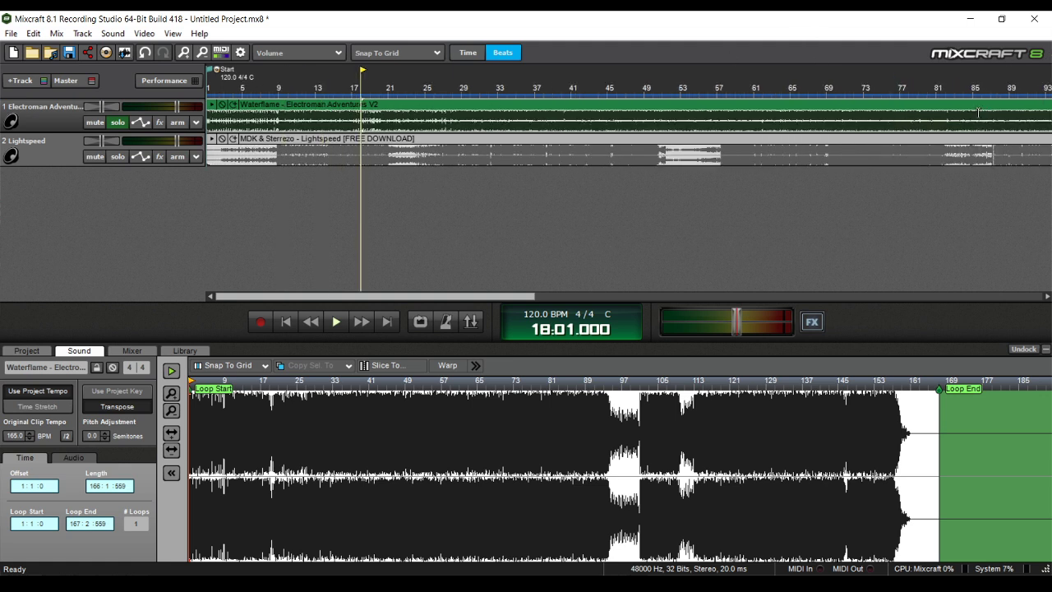
{"action": "scroll", "coordinate": [741, 136], "scroll_direction": "down", "scroll_amount": 3}
{"action": "scroll", "coordinate": [292, 204], "scroll_direction": "up", "scroll_amount": 2}
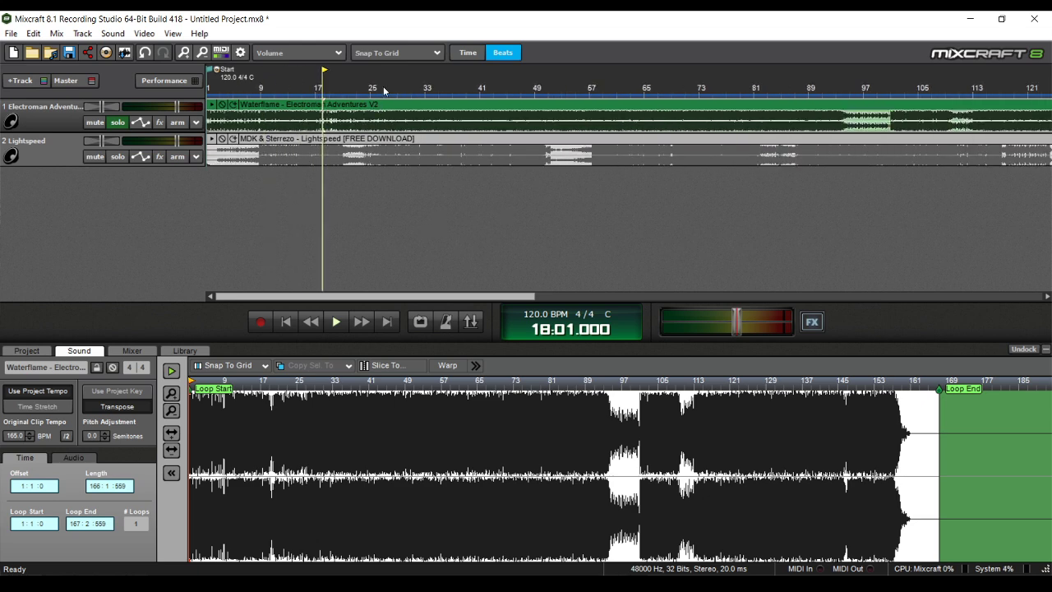
{"action": "scroll", "coordinate": [343, 235], "scroll_direction": "up", "scroll_amount": 2}
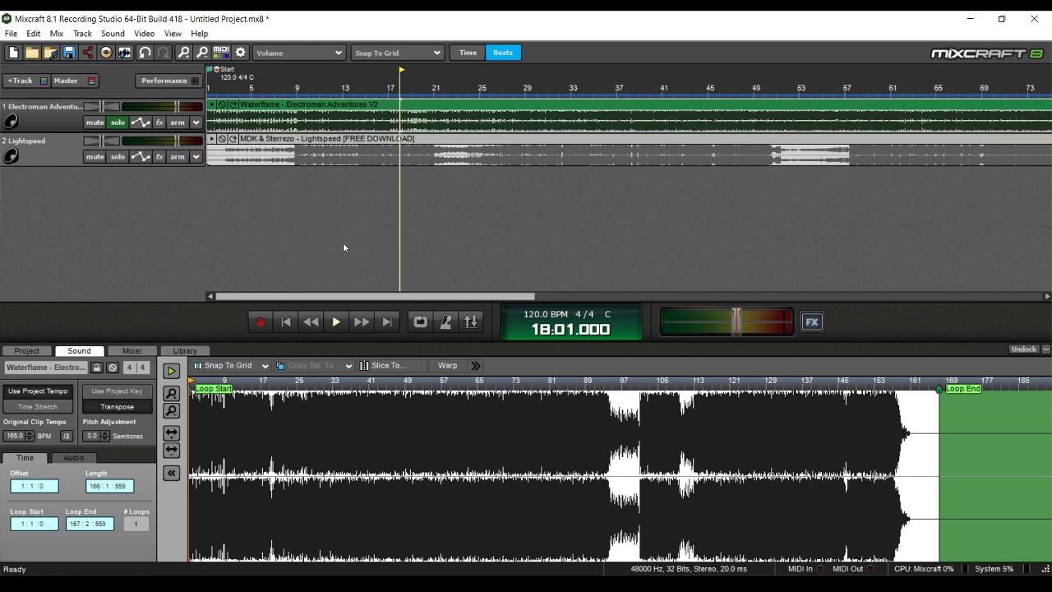
{"action": "scroll", "coordinate": [414, 166], "scroll_direction": "down", "scroll_amount": 1}
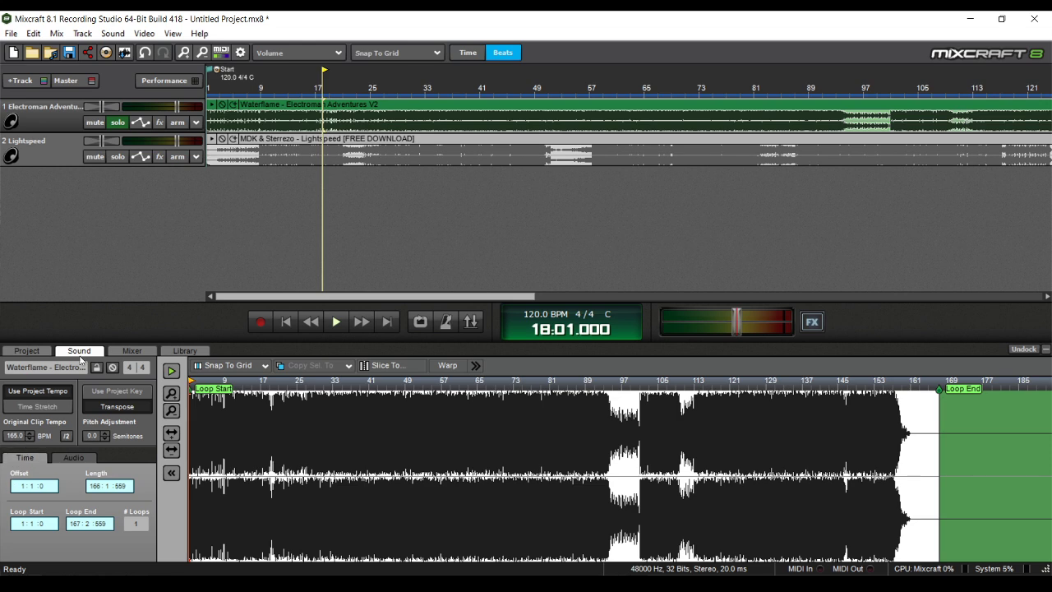
{"action": "scroll", "coordinate": [234, 131], "scroll_direction": "up", "scroll_amount": 1}
{"action": "scroll", "coordinate": [367, 98], "scroll_direction": "up", "scroll_amount": 1}
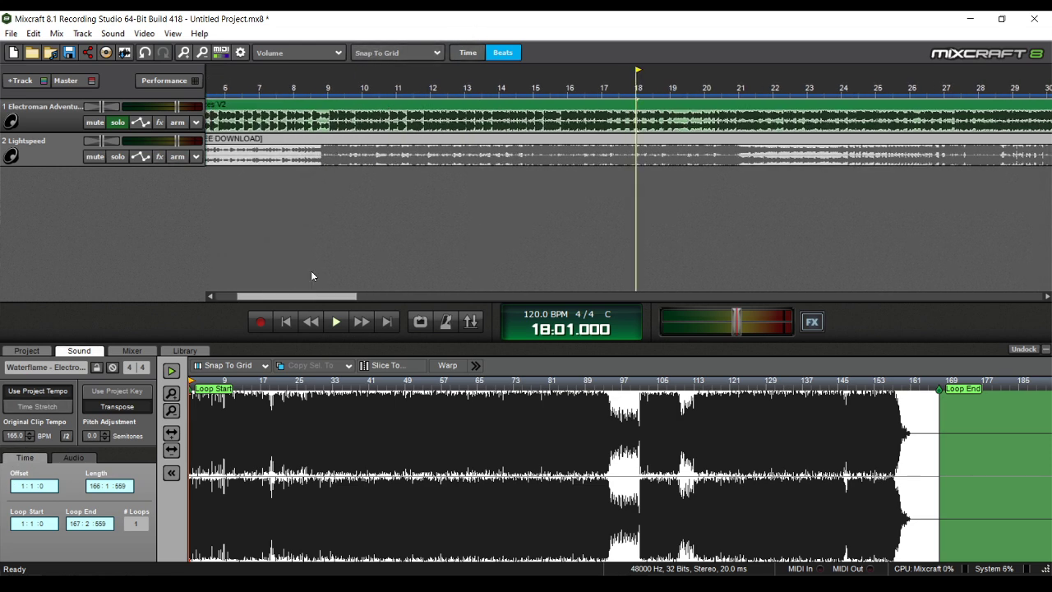
{"action": "scroll", "coordinate": [453, 244], "scroll_direction": "down", "scroll_amount": 2}
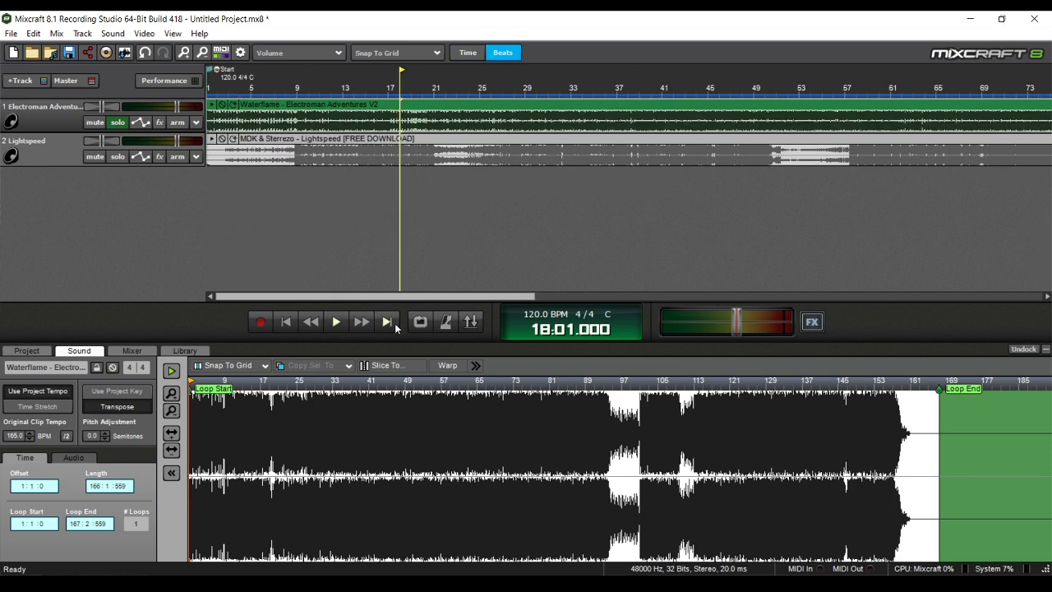
- Play the soloed Electroman track from the project start for about three bars, and stop playback
{"action": "left_click", "coordinate": [285, 322]}
{"action": "scroll", "coordinate": [310, 113], "scroll_direction": "up", "scroll_amount": 2}
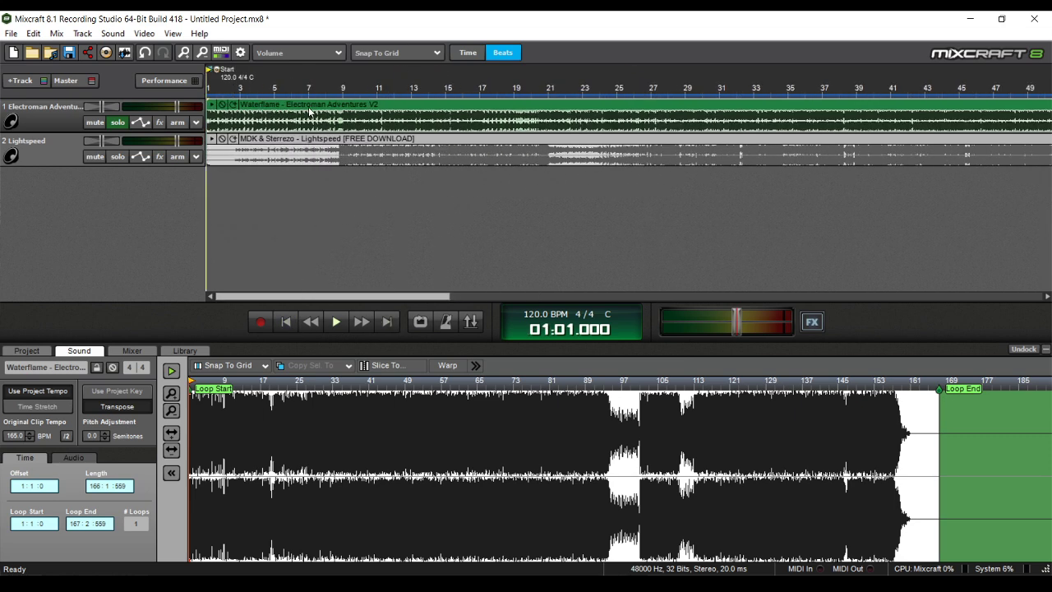
{"action": "key", "text": "space"}
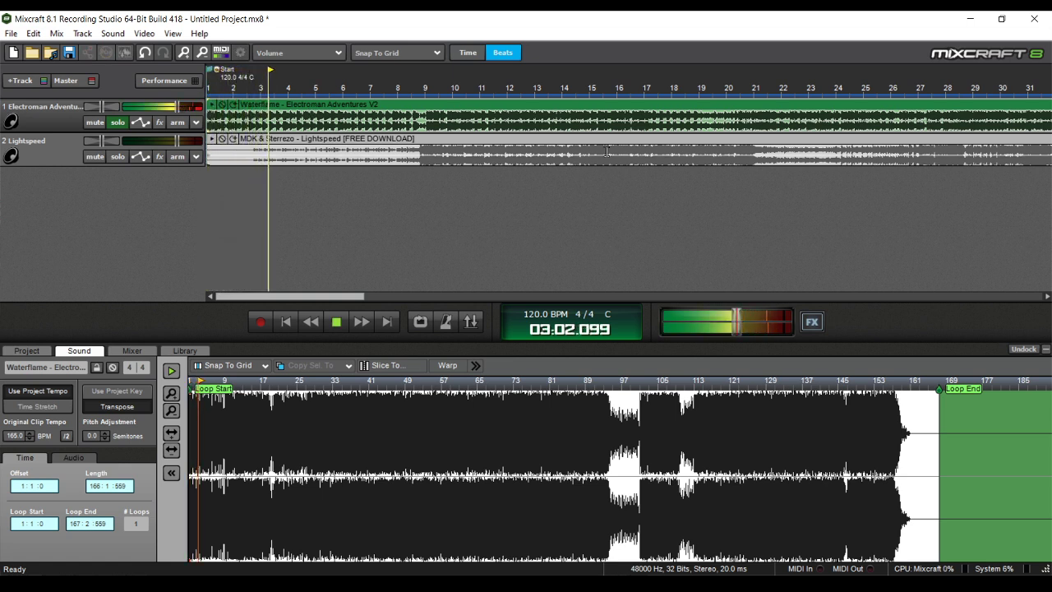
{"action": "key", "text": "space"}
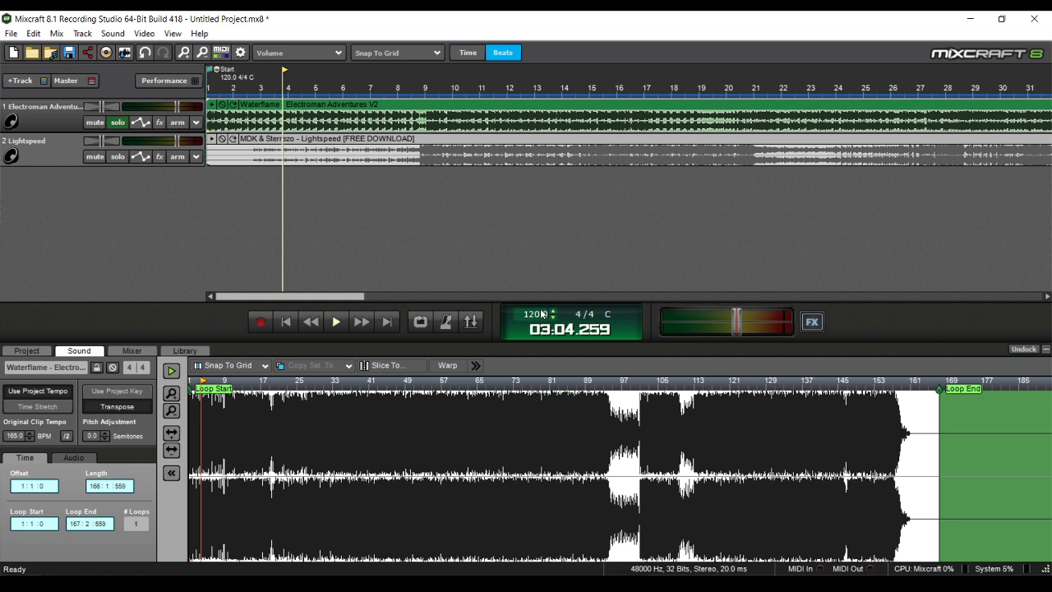
- Set the project tempo to 170 BPM
{"action": "mouse_move", "coordinate": [540, 318]}
{"action": "left_click", "coordinate": [540, 318]}
{"action": "type", "text": "170"}
{"action": "key", "text": "Return"}
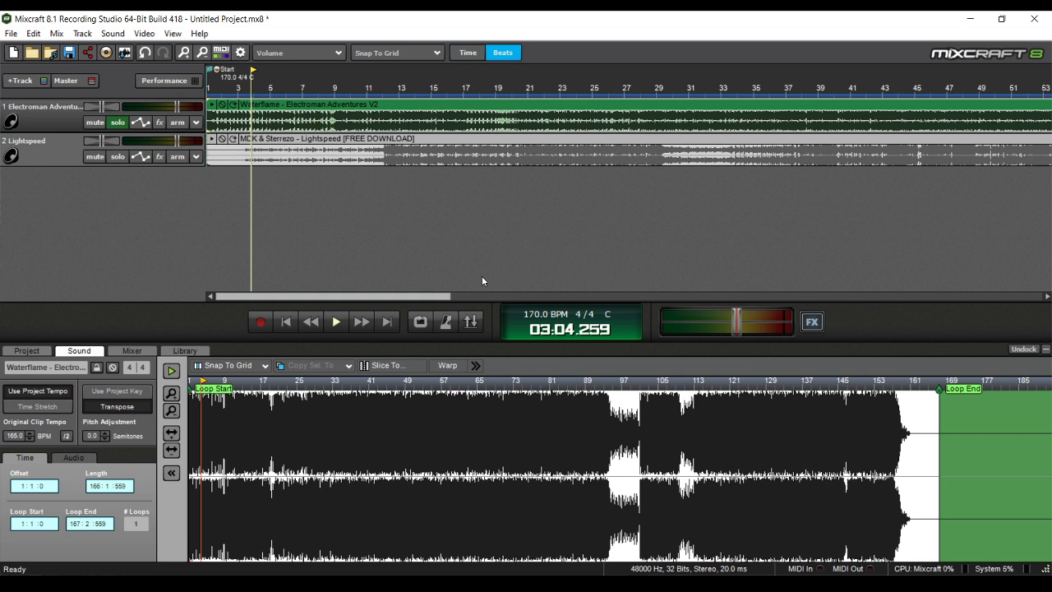
- Move the playhead to various bars along the timeline, ending at bar 11, to check the clips against the grid
{"action": "mouse_move", "coordinate": [547, 315]}
{"action": "left_click", "coordinate": [512, 73]}
{"action": "left_click", "coordinate": [578, 91]}
{"action": "left_click", "coordinate": [674, 91]}
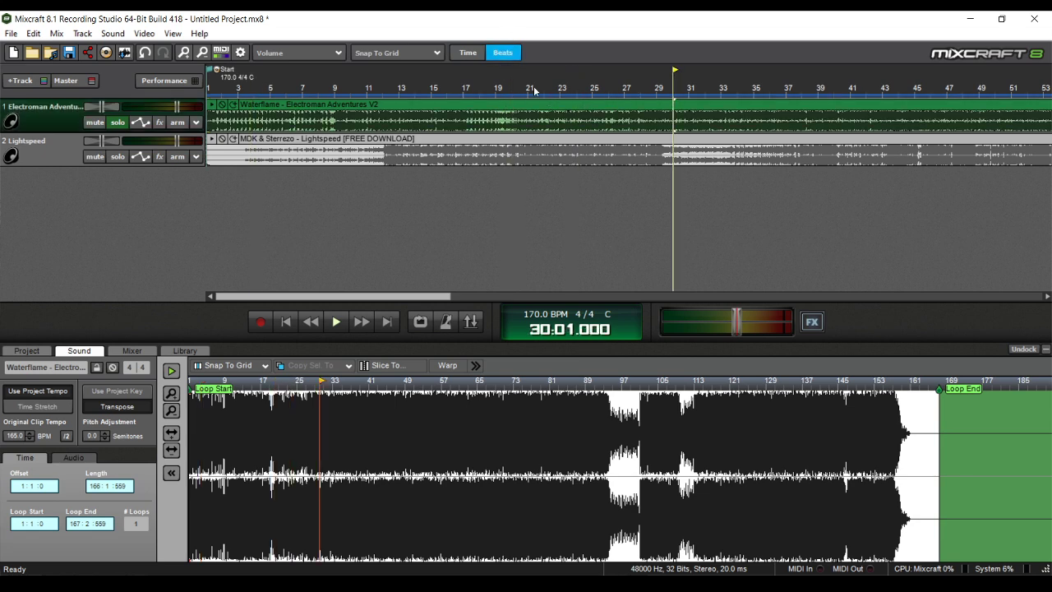
{"action": "left_click", "coordinate": [530, 91]}
{"action": "left_click_drag", "start_coordinate": [463, 92], "coordinate": [446, 92]}
{"action": "left_click_drag", "start_coordinate": [381, 94], "coordinate": [367, 94]}
{"action": "left_click", "coordinate": [302, 92]}
{"action": "left_click", "coordinate": [256, 91]}
{"action": "left_click", "coordinate": [365, 90]}
{"action": "left_click", "coordinate": [345, 228]}
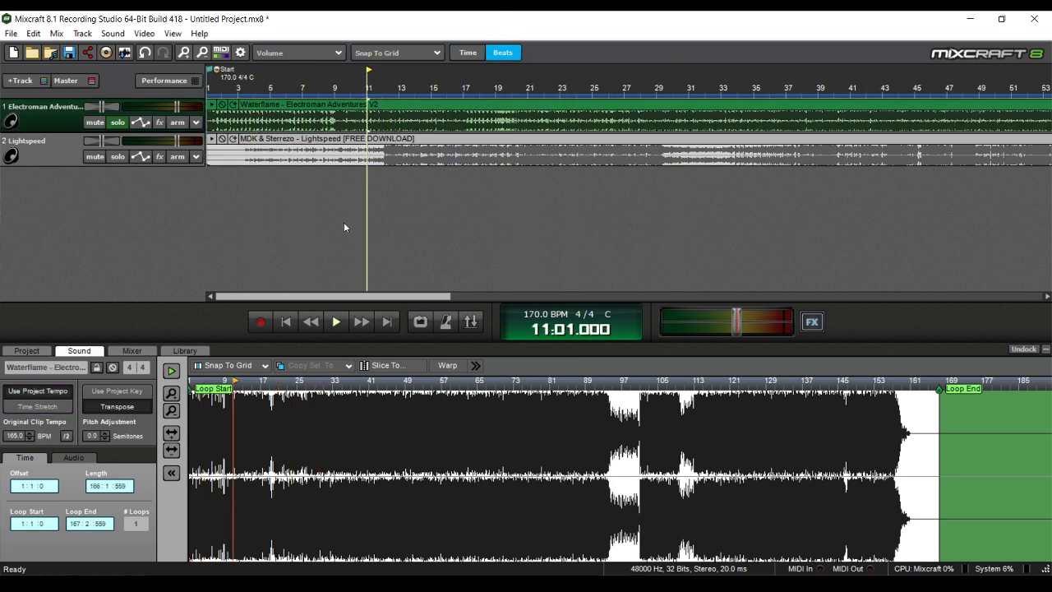
- Return the playhead to the project start and place it at 01:01.250, where the Electroman audio begins
{"action": "scroll", "coordinate": [253, 151], "scroll_direction": "up", "scroll_amount": 1}
{"action": "scroll", "coordinate": [278, 161], "scroll_direction": "up", "scroll_amount": 3}
{"action": "left_click", "coordinate": [285, 321]}
{"action": "scroll", "coordinate": [382, 73], "scroll_direction": "up", "scroll_amount": 4}
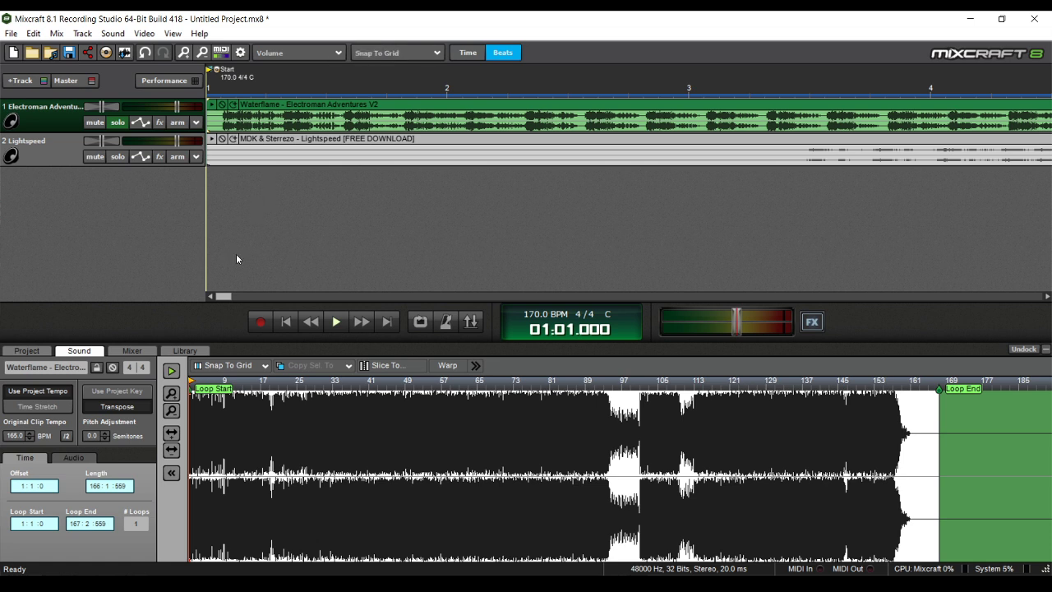
{"action": "left_click", "coordinate": [231, 203]}
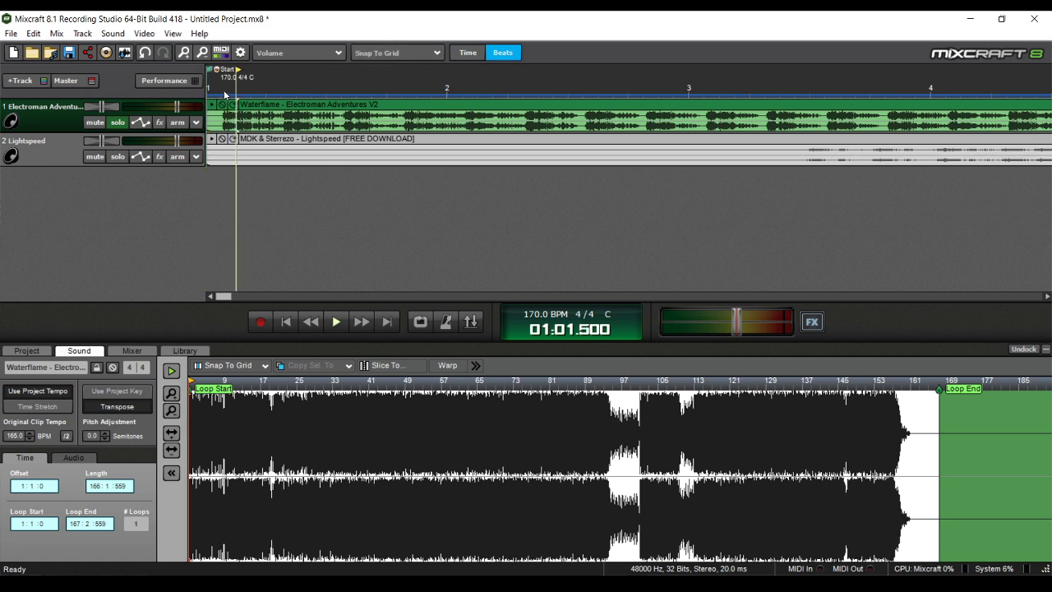
{"action": "left_click", "coordinate": [222, 92]}
{"action": "scroll", "coordinate": [216, 154], "scroll_direction": "up", "scroll_amount": 2}
{"action": "scroll", "coordinate": [380, 95], "scroll_direction": "down", "scroll_amount": 2}
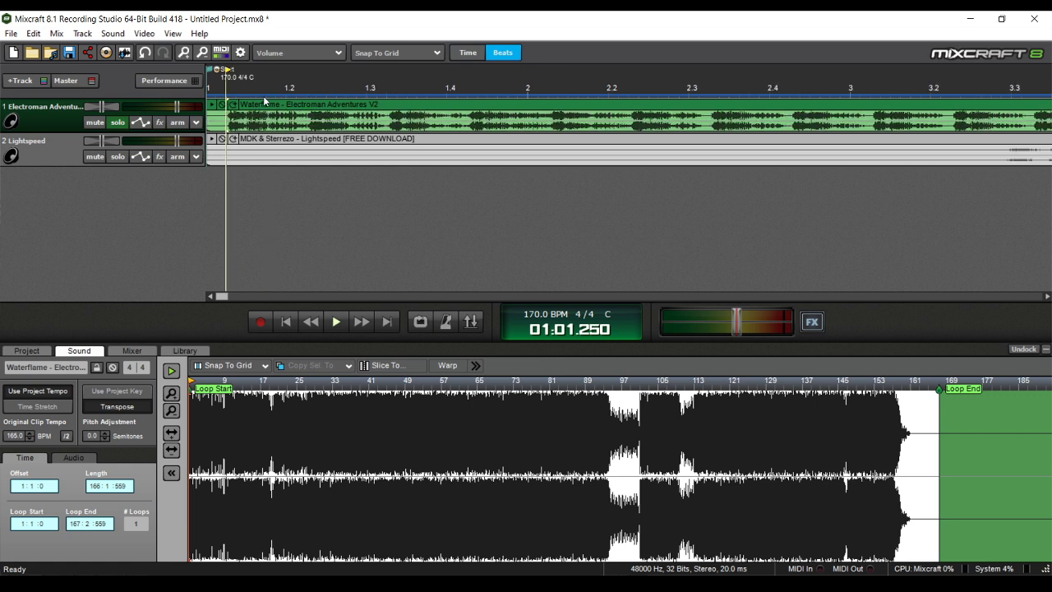
- Place the playhead back at the project start and turn snapping off
{"action": "scroll", "coordinate": [230, 91], "scroll_direction": "up", "scroll_amount": 2}
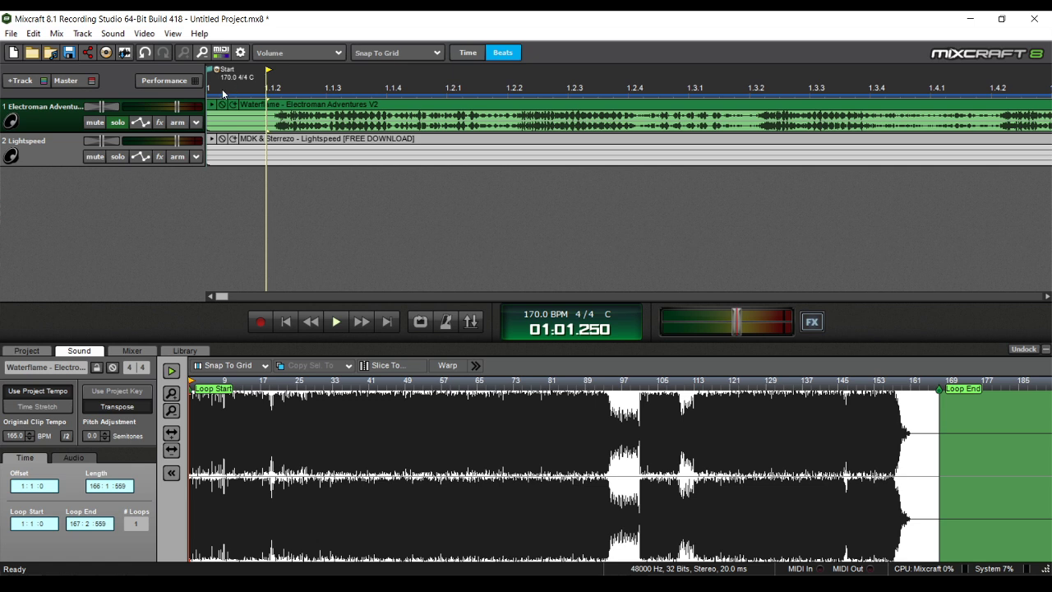
{"action": "left_click", "coordinate": [207, 100]}
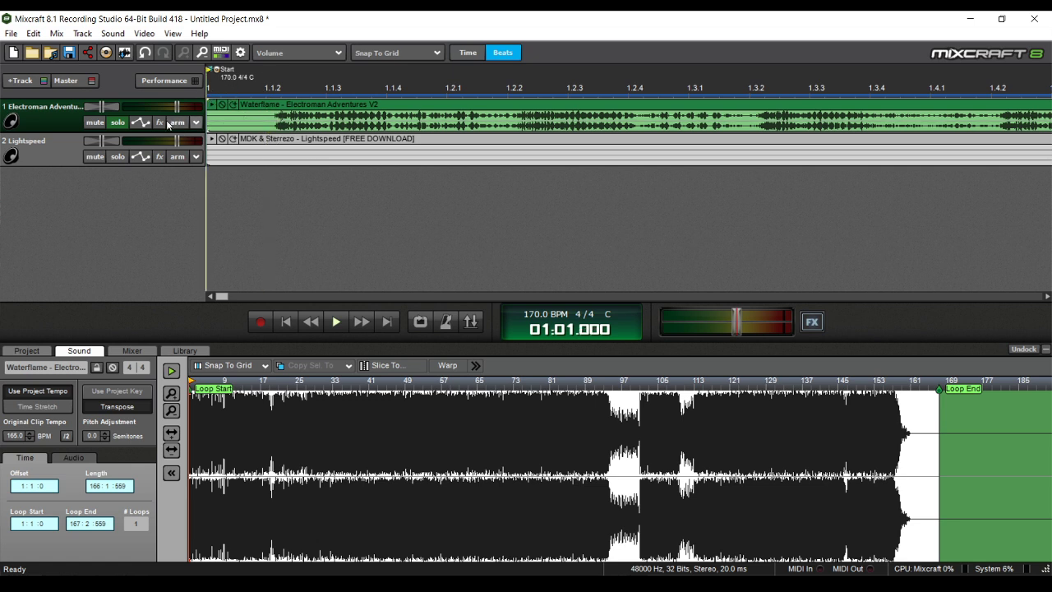
{"action": "scroll", "coordinate": [374, 92], "scroll_direction": "down", "scroll_amount": 2}
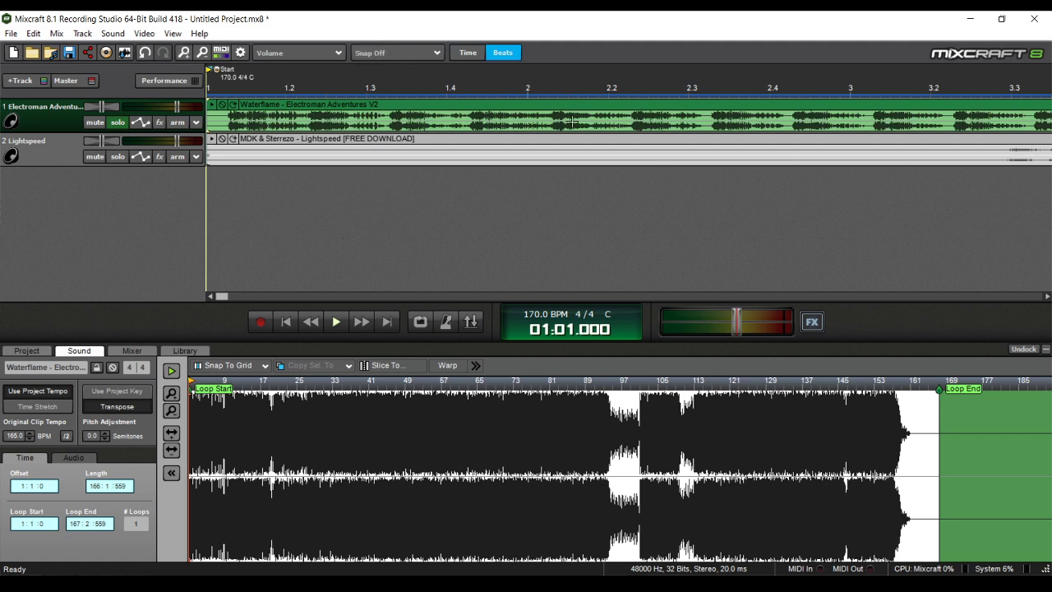
- Move the Electroman clip later along the timeline, then switch to Snap To Grid and position its start at 1:4:0
{"action": "scroll", "coordinate": [374, 94], "scroll_direction": "down", "scroll_amount": 1}
{"action": "left_click_drag", "start_coordinate": [336, 109], "coordinate": [570, 106]}
{"action": "scroll", "coordinate": [325, 181], "scroll_direction": "down", "scroll_amount": 2}
{"action": "left_click_drag", "start_coordinate": [442, 104], "coordinate": [372, 105]}
{"action": "scroll", "coordinate": [409, 105], "scroll_direction": "down", "scroll_amount": 1}
{"action": "scroll", "coordinate": [373, 105], "scroll_direction": "up", "scroll_amount": 2}
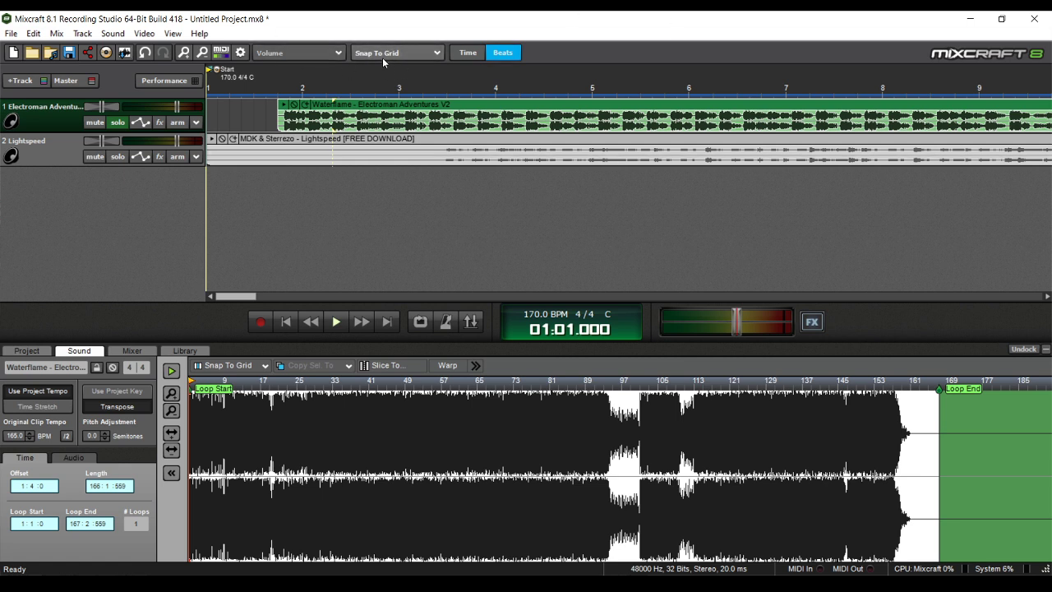
- Turn snapping off, trim the start of the Electroman clip, and reposition the clip to start at 1:3:636
{"action": "left_click", "coordinate": [389, 72]}
{"action": "scroll", "coordinate": [267, 132], "scroll_direction": "up", "scroll_amount": 2}
{"action": "scroll", "coordinate": [370, 115], "scroll_direction": "down", "scroll_amount": 3}
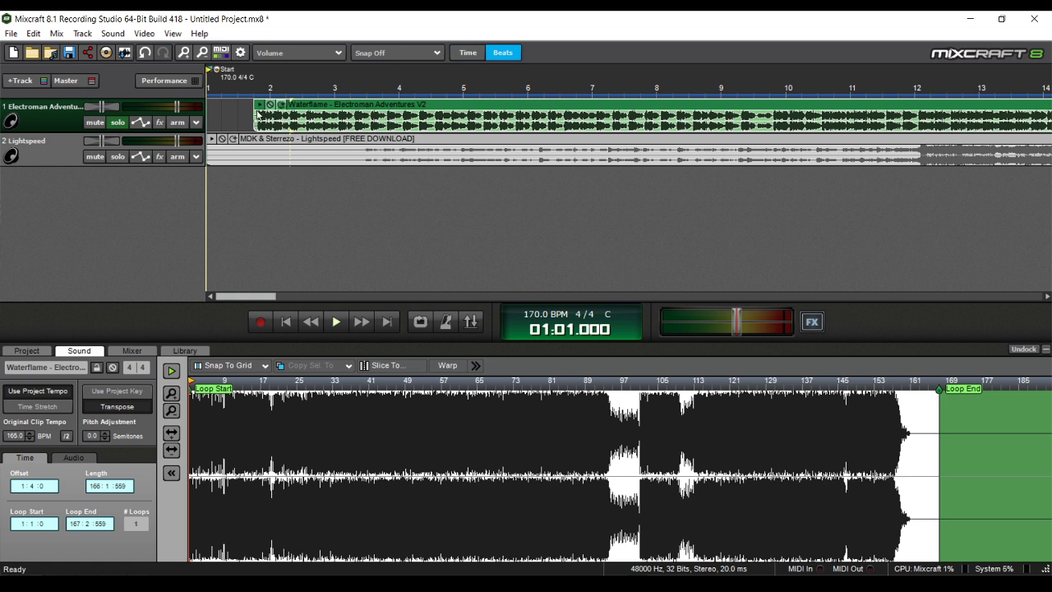
{"action": "mouse_move", "coordinate": [251, 112]}
{"action": "left_mouse_down"}
{"action": "mouse_move", "coordinate": [203, 117]}
{"action": "mouse_move", "coordinate": [249, 120]}
{"action": "left_mouse_up"}
- Place the playhead at 03:03.115, bar 4 and bar 3 to check the Electroman beats against the grid
{"action": "left_click", "coordinate": [369, 91]}
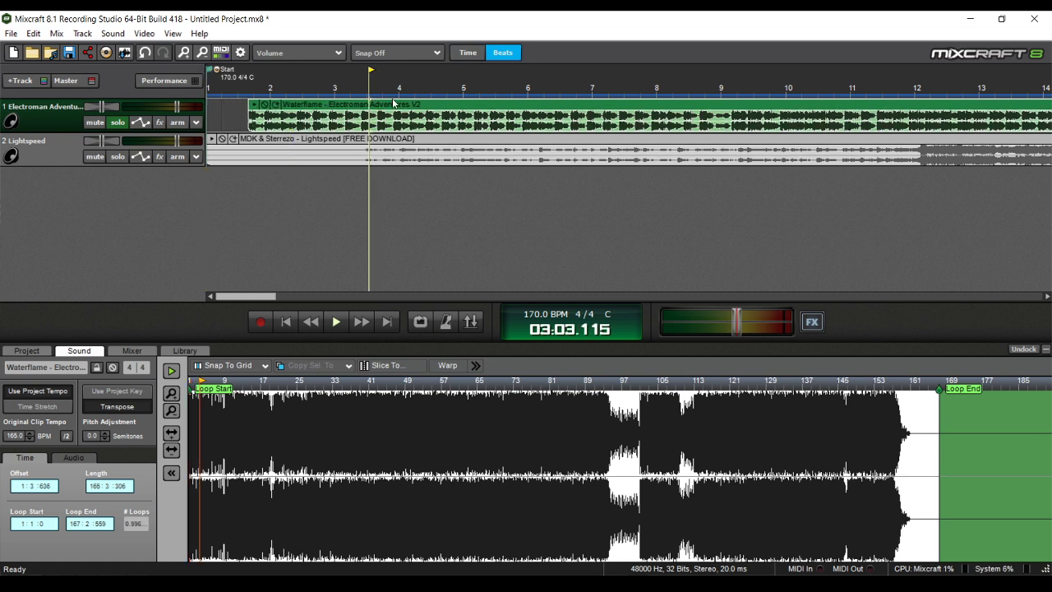
{"action": "scroll", "coordinate": [535, 129], "scroll_direction": "up", "scroll_amount": 4}
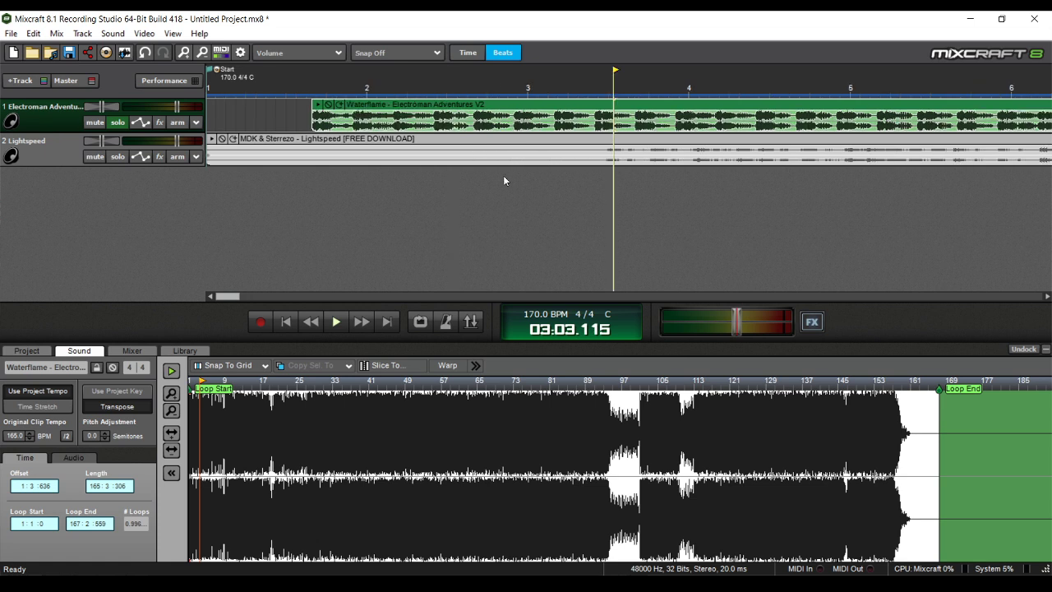
{"action": "scroll", "coordinate": [625, 130], "scroll_direction": "down", "scroll_amount": 1}
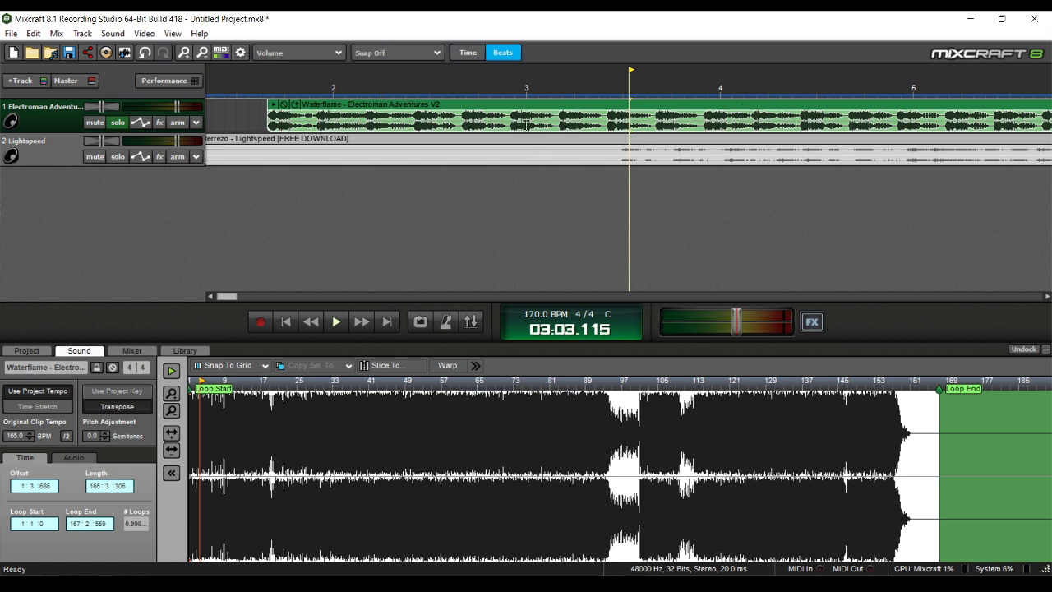
{"action": "left_click", "coordinate": [719, 92]}
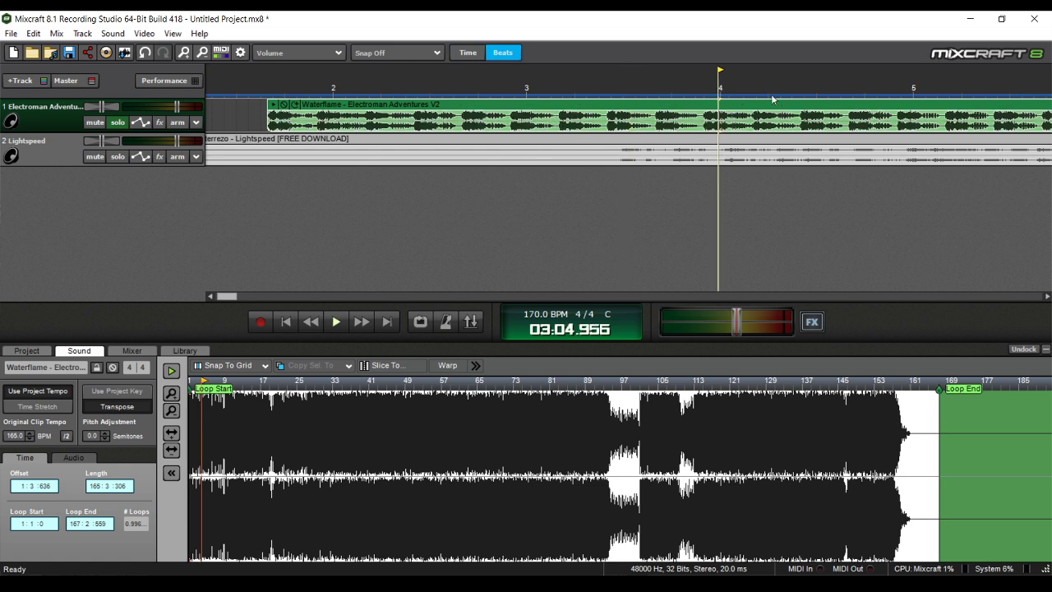
{"action": "left_click", "coordinate": [527, 93]}
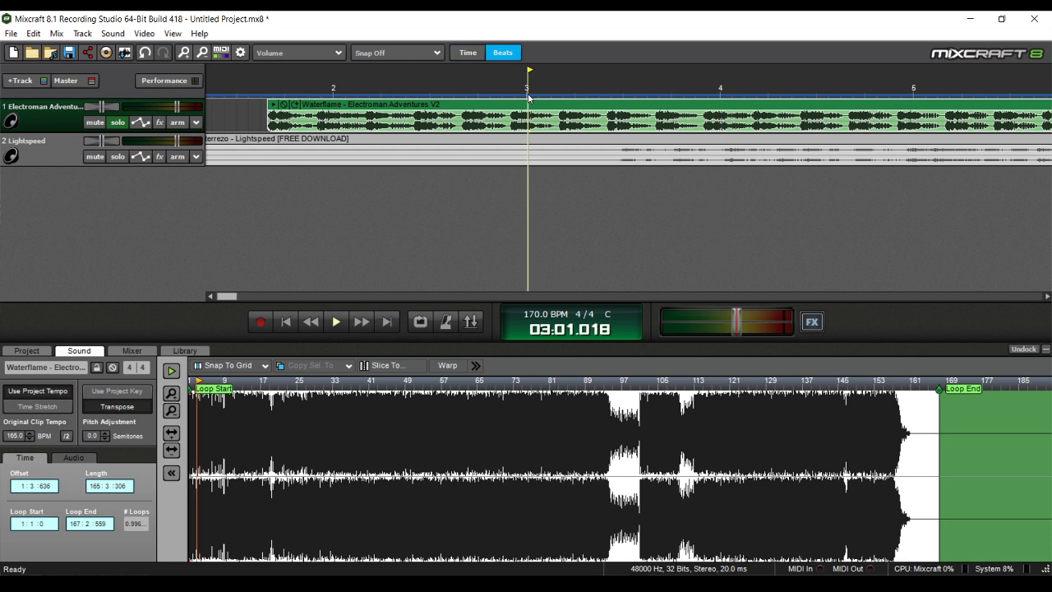
- Shift the Electroman clip to start at 1:4:966 so a beat lands on bar 3, and place the playhead there
{"action": "scroll", "coordinate": [526, 93], "scroll_direction": "up", "scroll_amount": 4}
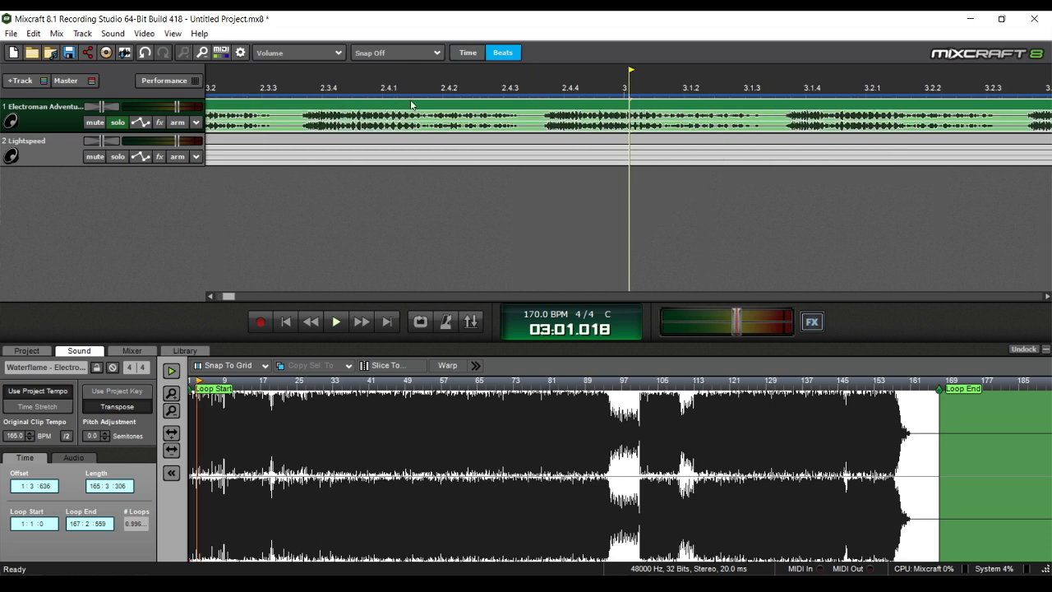
{"action": "left_click_drag", "start_coordinate": [327, 108], "coordinate": [638, 96]}
{"action": "left_click", "coordinate": [625, 90]}
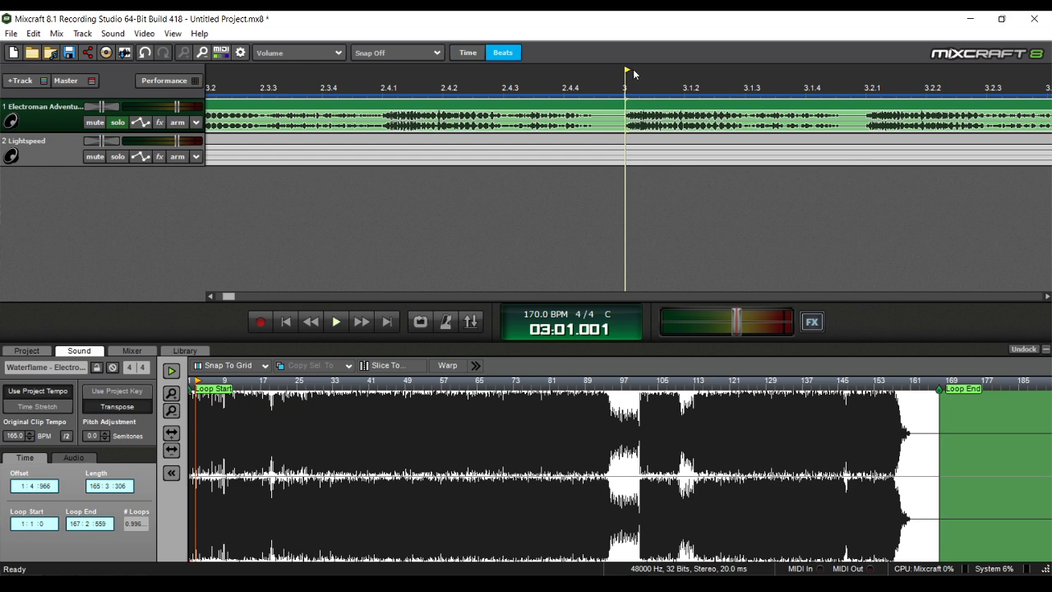
- Extend the Electroman clip's start back to 1:1:0 and place the playhead where its audio begins, at 01:02.972
{"action": "scroll", "coordinate": [596, 121], "scroll_direction": "down", "scroll_amount": 5}
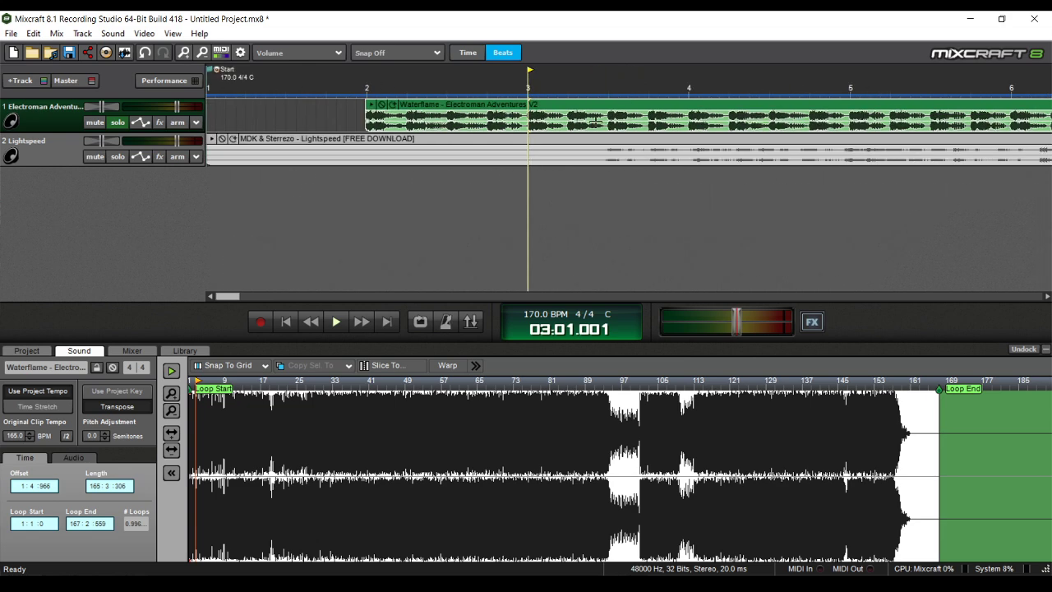
{"action": "scroll", "coordinate": [596, 121], "scroll_direction": "down", "scroll_amount": 3}
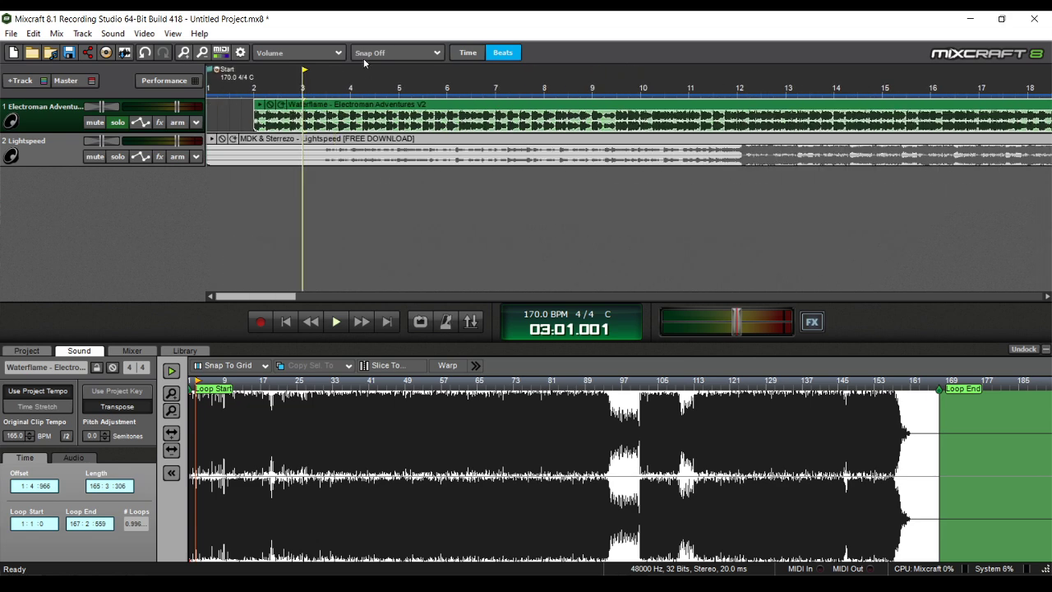
{"action": "left_click_drag", "start_coordinate": [362, 115], "coordinate": [191, 110]}
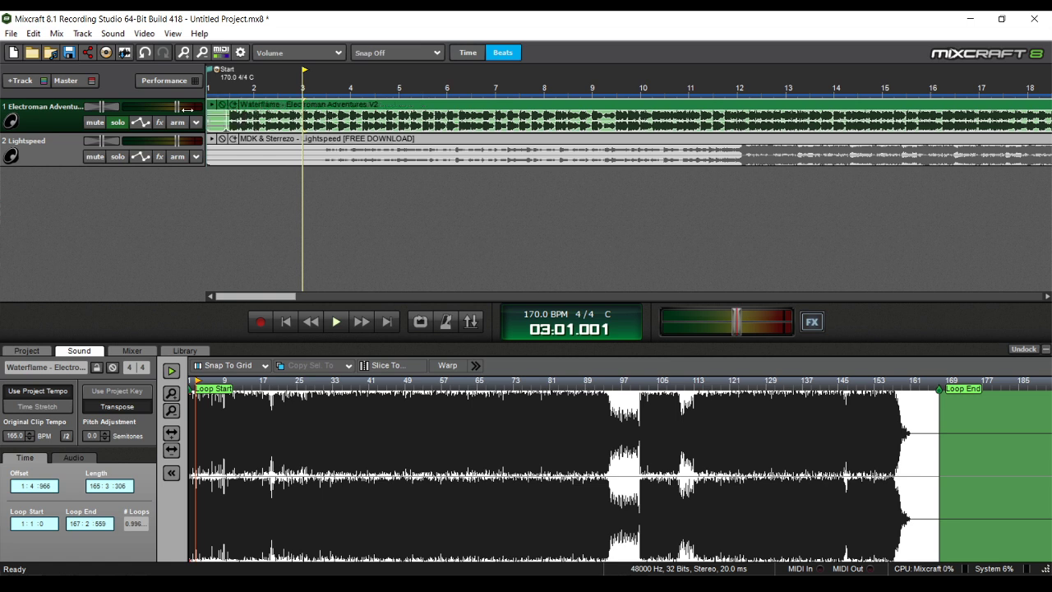
{"action": "scroll", "coordinate": [264, 94], "scroll_direction": "up", "scroll_amount": 1}
{"action": "left_click", "coordinate": [244, 101]}
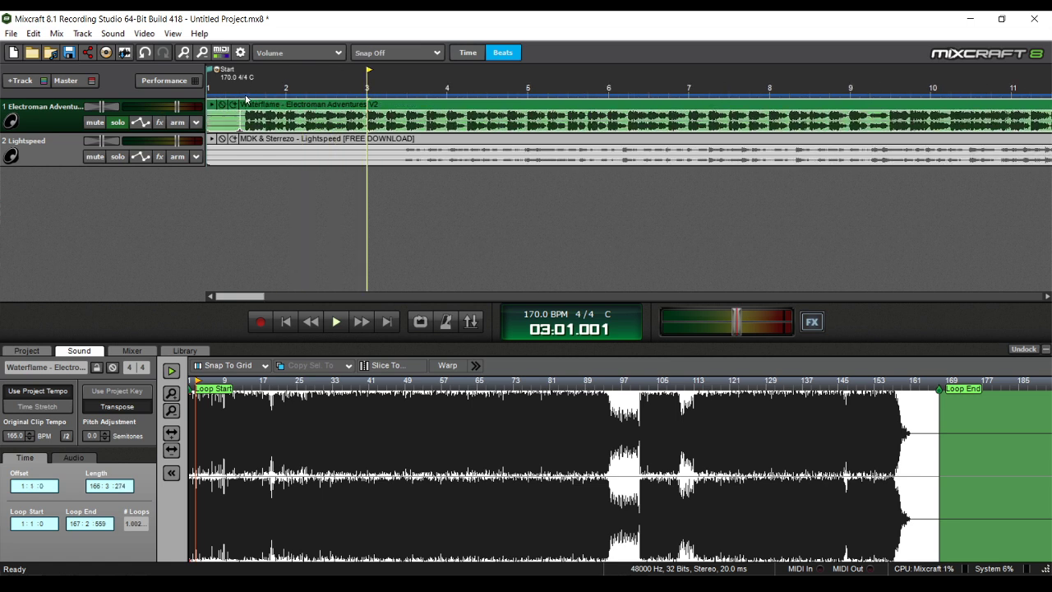
- With Snap To Grid on, trim the Electroman clip's start to 1:3:0 and move the clip to the project start
{"action": "left_click", "coordinate": [413, 53]}
{"action": "left_click", "coordinate": [408, 82]}
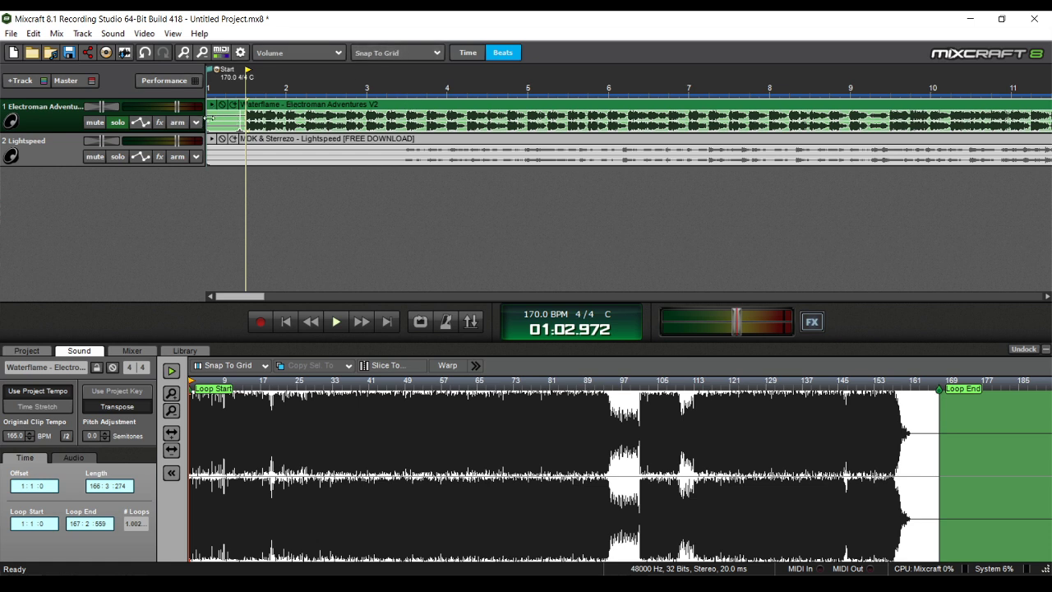
{"action": "left_click_drag", "start_coordinate": [205, 116], "coordinate": [247, 115]}
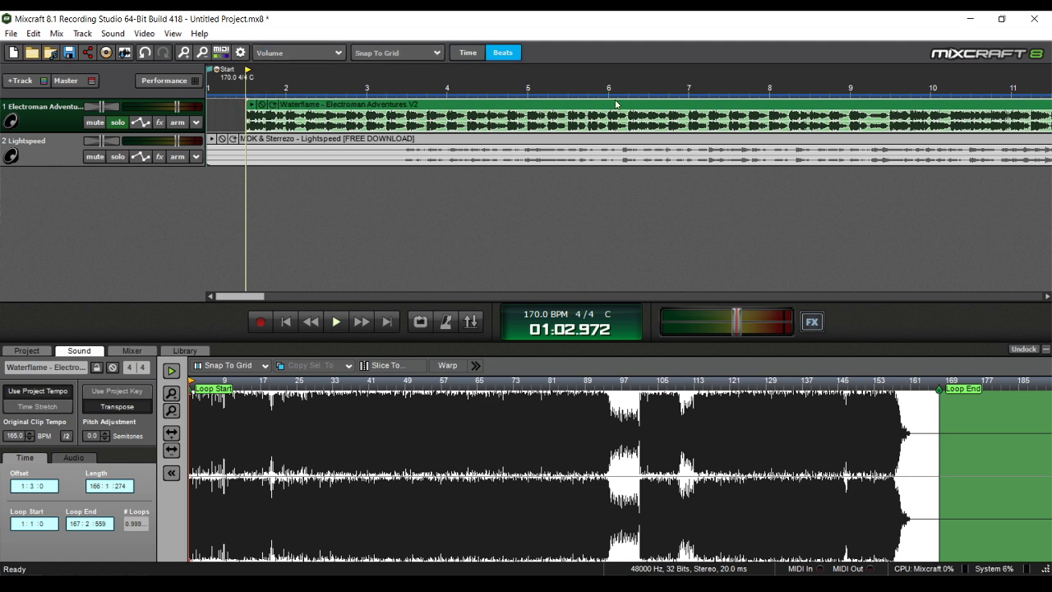
{"action": "left_click_drag", "start_coordinate": [622, 108], "coordinate": [538, 104]}
{"action": "scroll", "coordinate": [281, 197], "scroll_direction": "up", "scroll_amount": 2}
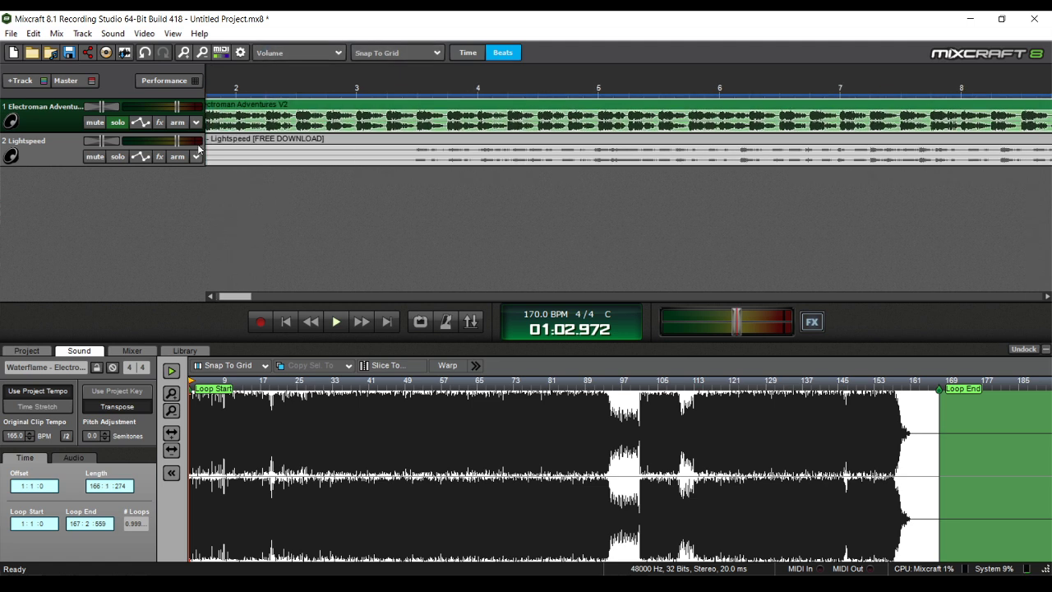
- Return the playhead to the project start and turn on the metronome
{"action": "scroll", "coordinate": [282, 226], "scroll_direction": "down", "scroll_amount": 5}
{"action": "left_click", "coordinate": [286, 321]}
{"action": "scroll", "coordinate": [376, 142], "scroll_direction": "up", "scroll_amount": 2}
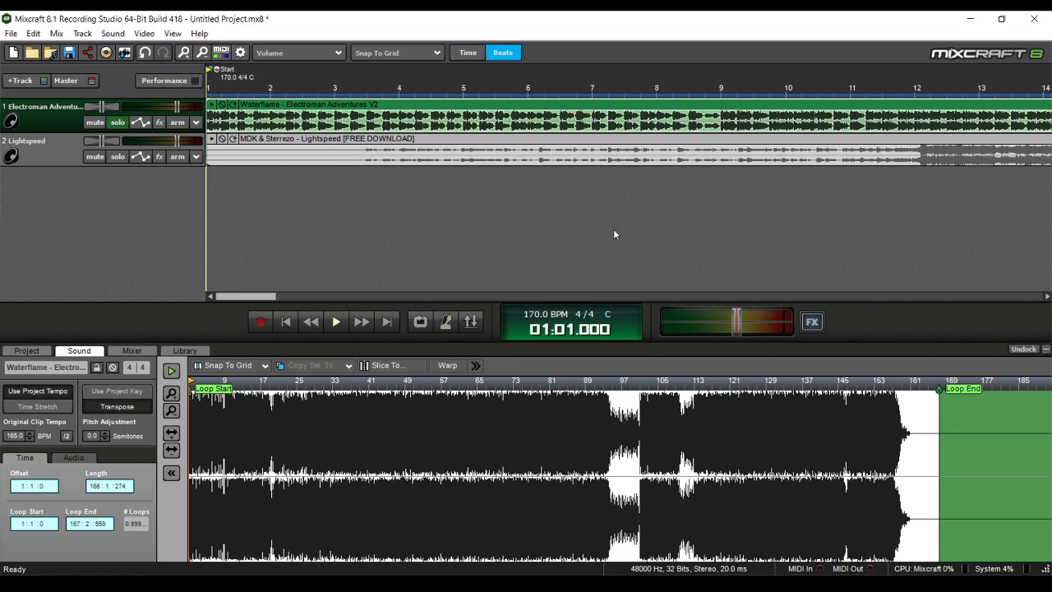
{"action": "key", "text": "m"}
{"action": "scroll", "coordinate": [574, 238], "scroll_direction": "down", "scroll_amount": 3}
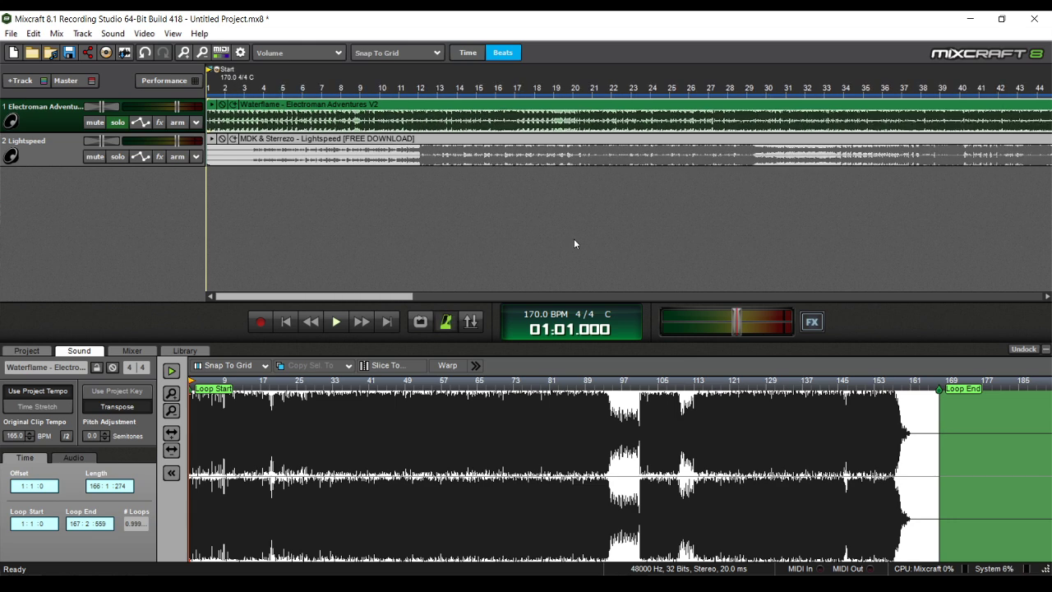
- Play the soloed Electroman track against the metronome to about bar 6, and stop playback
{"action": "key", "text": "space"}
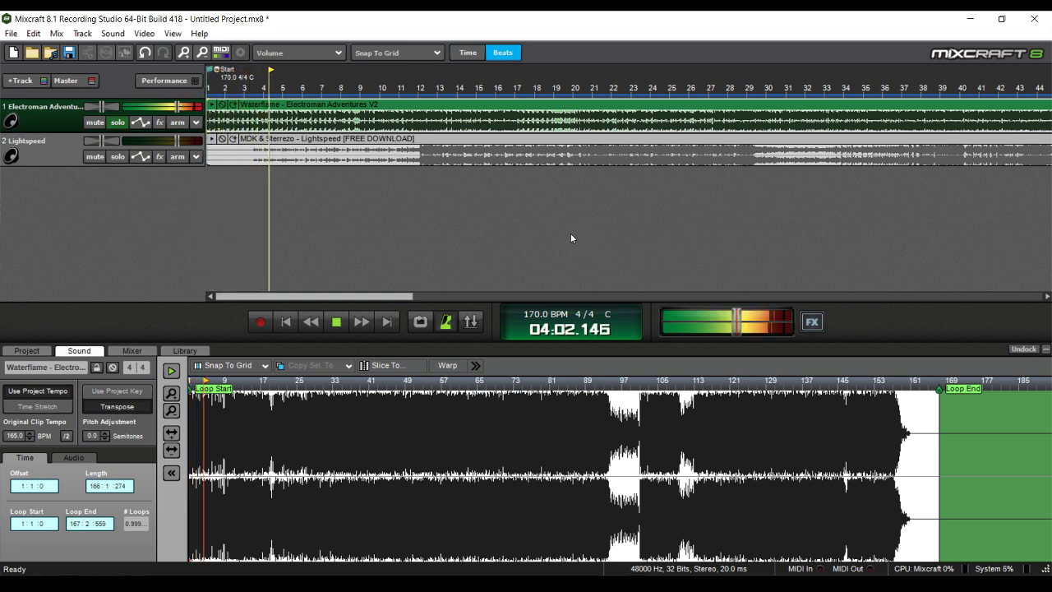
{"action": "key", "text": "space"}
{"action": "key", "text": "space"}
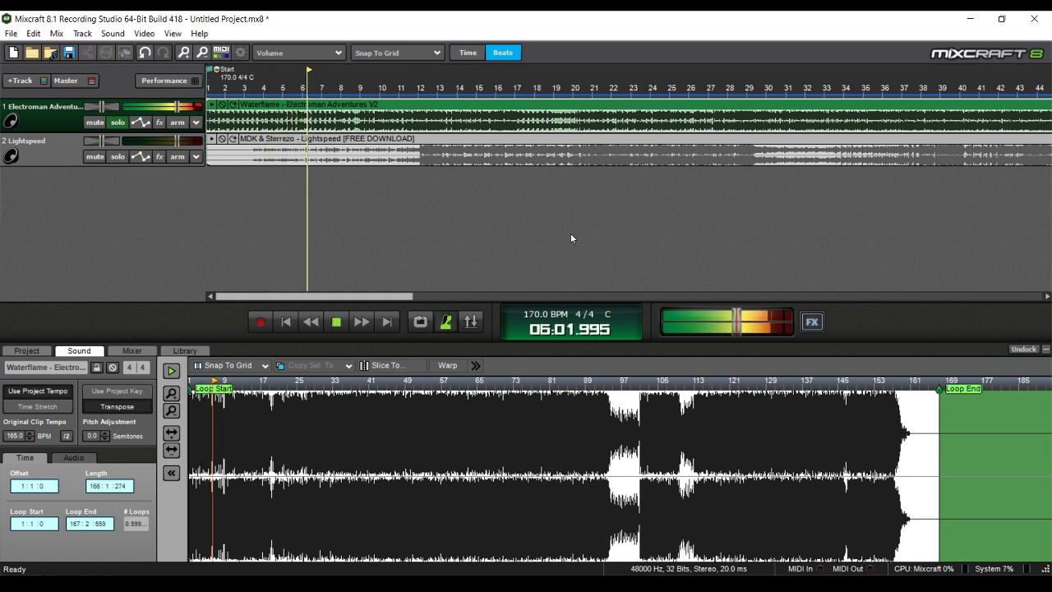
{"action": "key", "text": "space"}
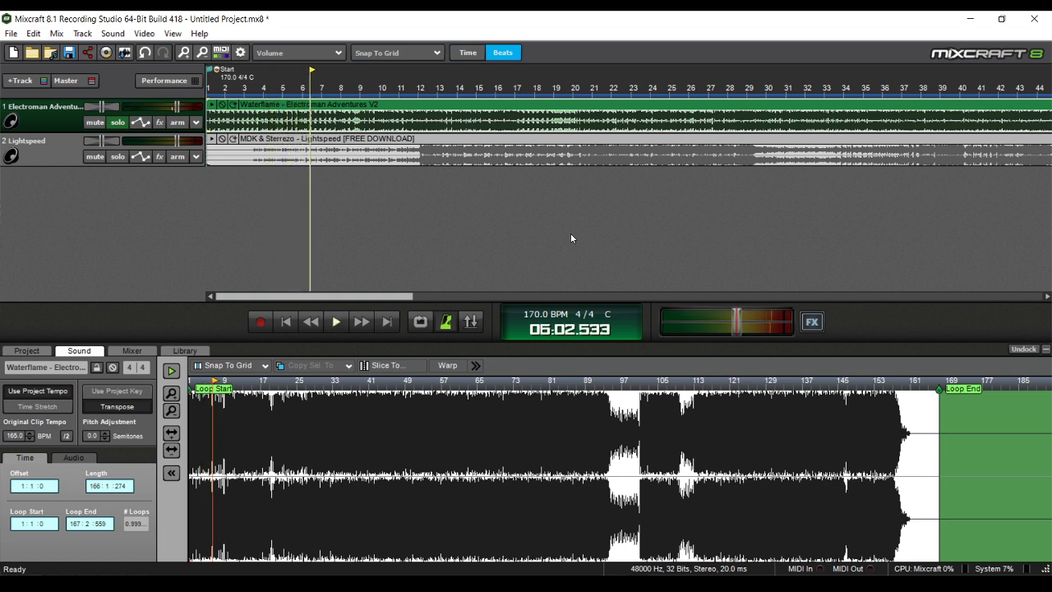
- Solo the Lightspeed track instead of Electroman and make its clip use the project tempo with an original tempo of 158 BPM
{"action": "left_click", "coordinate": [117, 156]}
{"action": "left_click", "coordinate": [341, 152]}
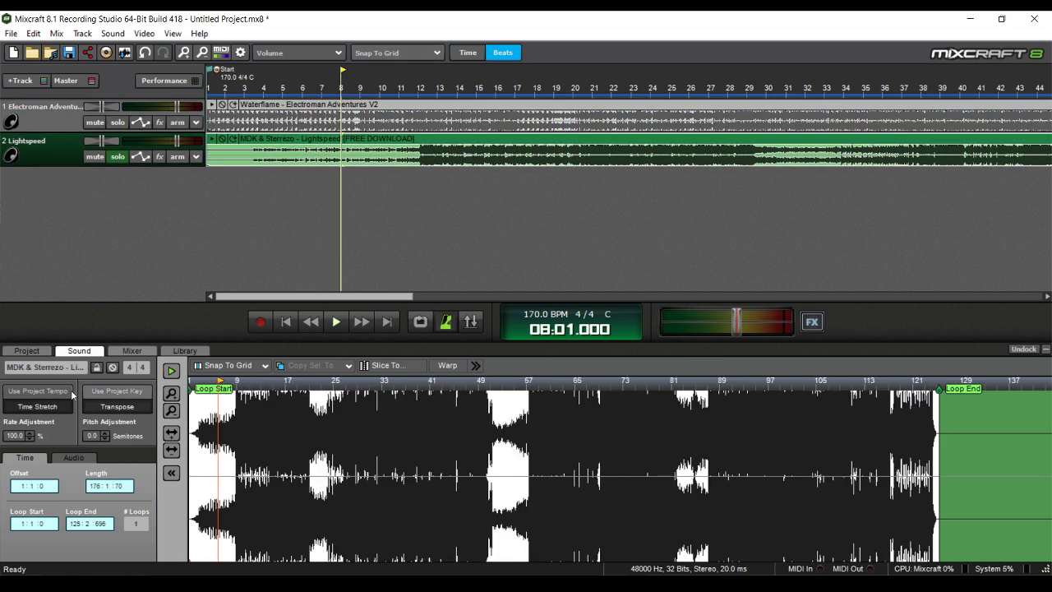
{"action": "left_click", "coordinate": [55, 397]}
{"action": "left_click", "coordinate": [22, 434]}
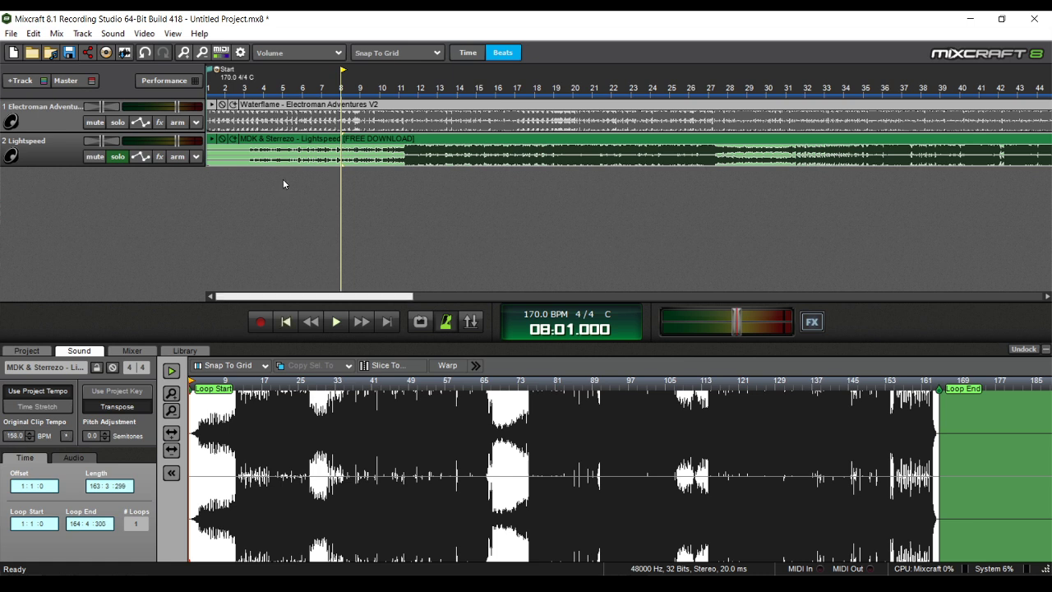
- Turn snapping off and trim the start of the Lightspeed clip to 3:2:916
{"action": "left_click", "coordinate": [397, 53]}
{"action": "left_click", "coordinate": [396, 75]}
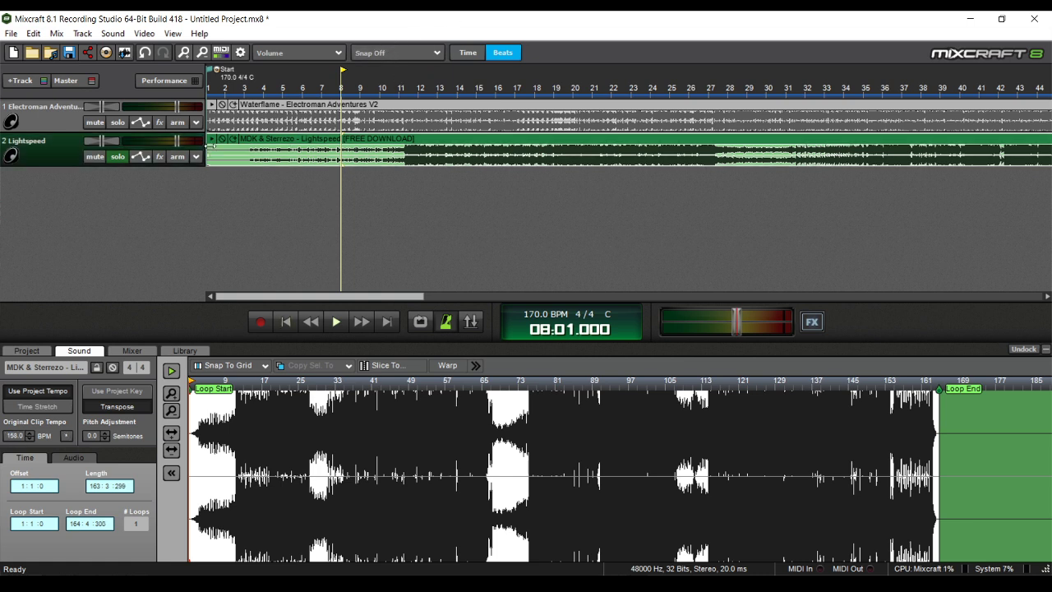
{"action": "left_click_drag", "start_coordinate": [210, 145], "coordinate": [254, 145]}
- Shift the Lightspeed clip to start at 3:1:676 so its loud section begins at bar 11, checking the alignment with the playhead
{"action": "left_click", "coordinate": [398, 97]}
{"action": "scroll", "coordinate": [729, 112], "scroll_direction": "up", "scroll_amount": 5}
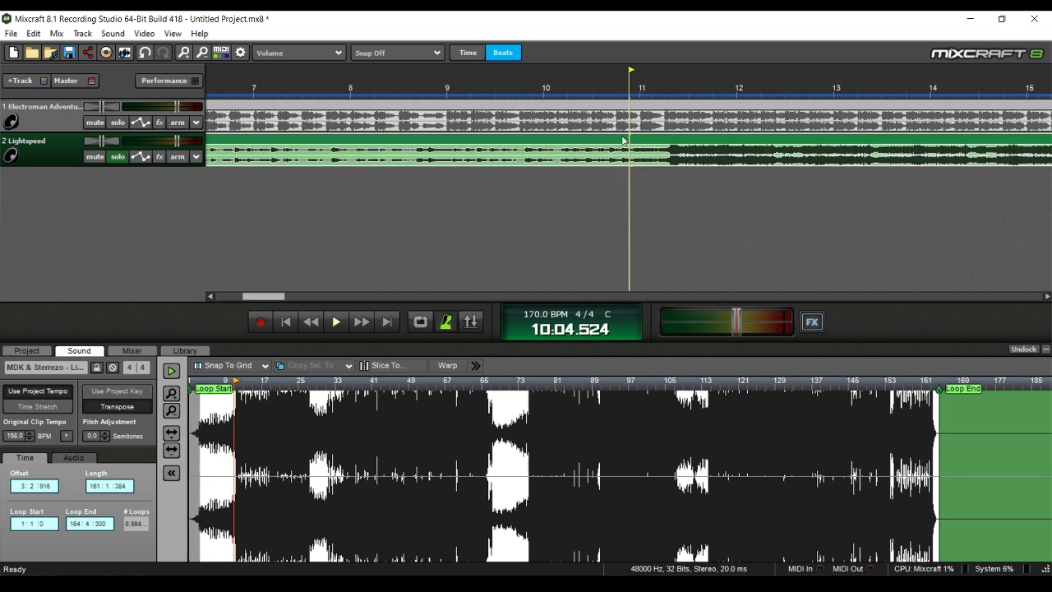
{"action": "left_click", "coordinate": [730, 112]}
{"action": "scroll", "coordinate": [730, 115], "scroll_direction": "up", "scroll_amount": 2}
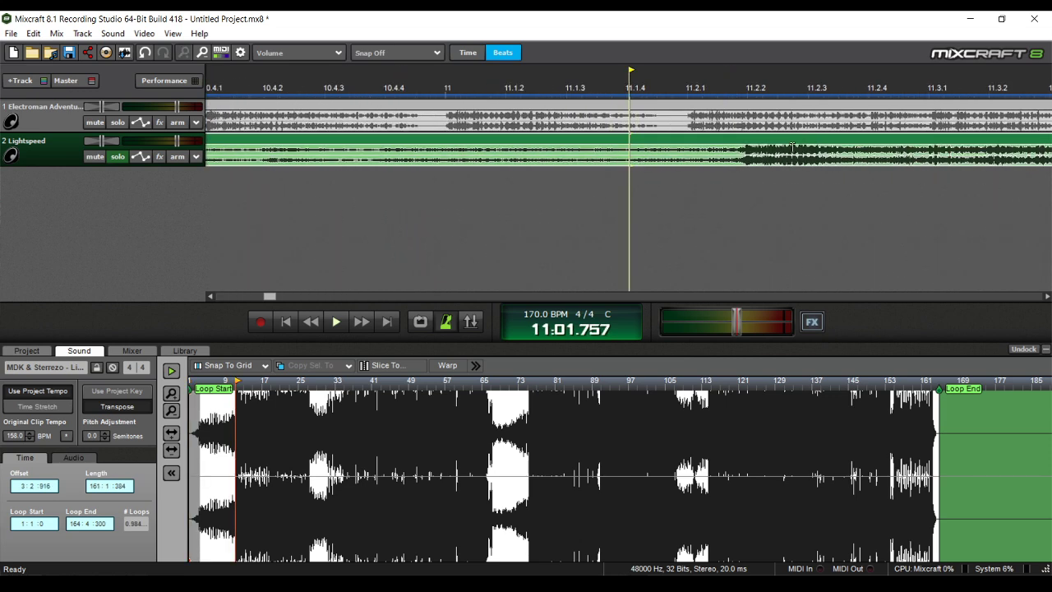
{"action": "left_click_drag", "start_coordinate": [791, 146], "coordinate": [487, 135]}
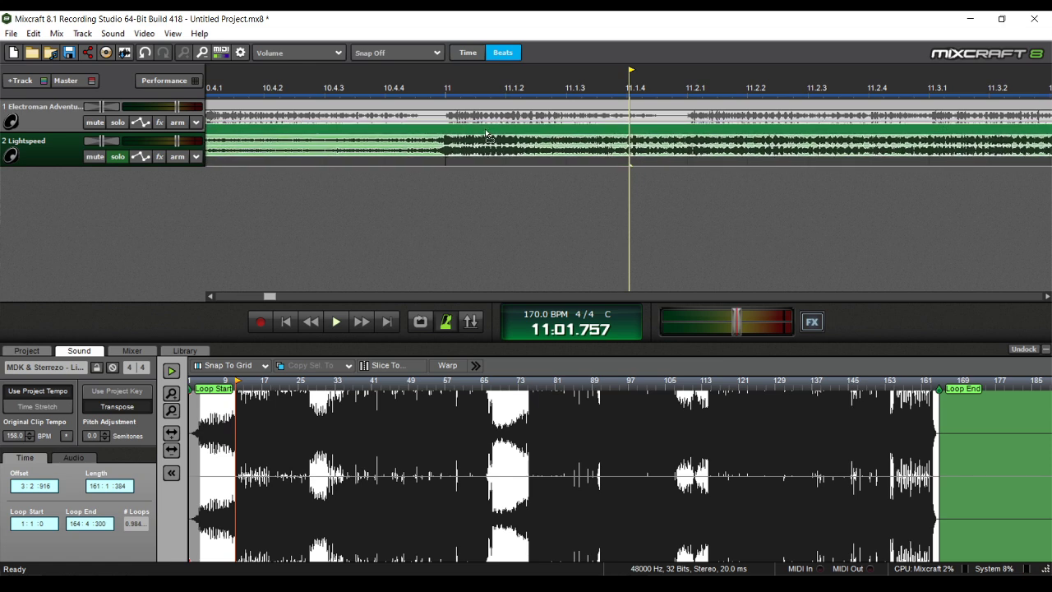
{"action": "left_click", "coordinate": [449, 105]}
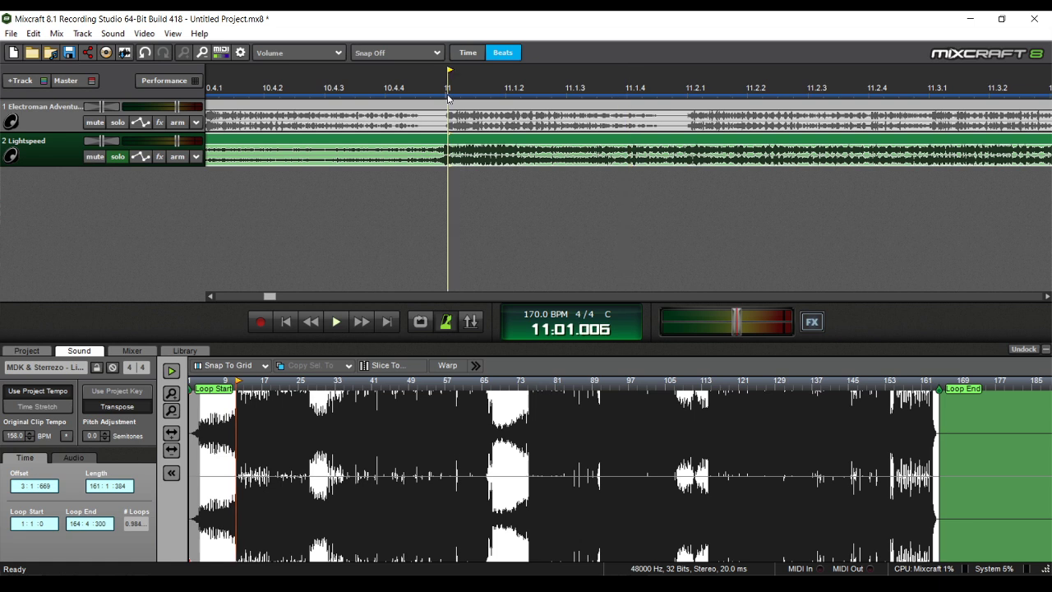
{"action": "left_click", "coordinate": [446, 104]}
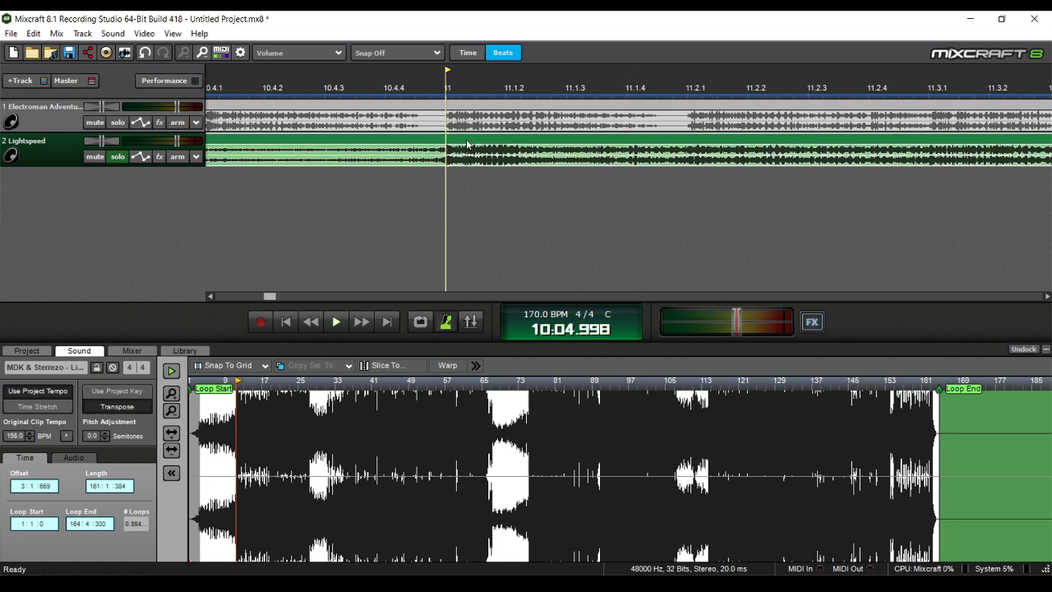
{"action": "left_click", "coordinate": [450, 101]}
- Switch to Snap To Grid and extend the Lightspeed clip's start back to 1:1:0
{"action": "scroll", "coordinate": [601, 181], "scroll_direction": "down", "scroll_amount": 5}
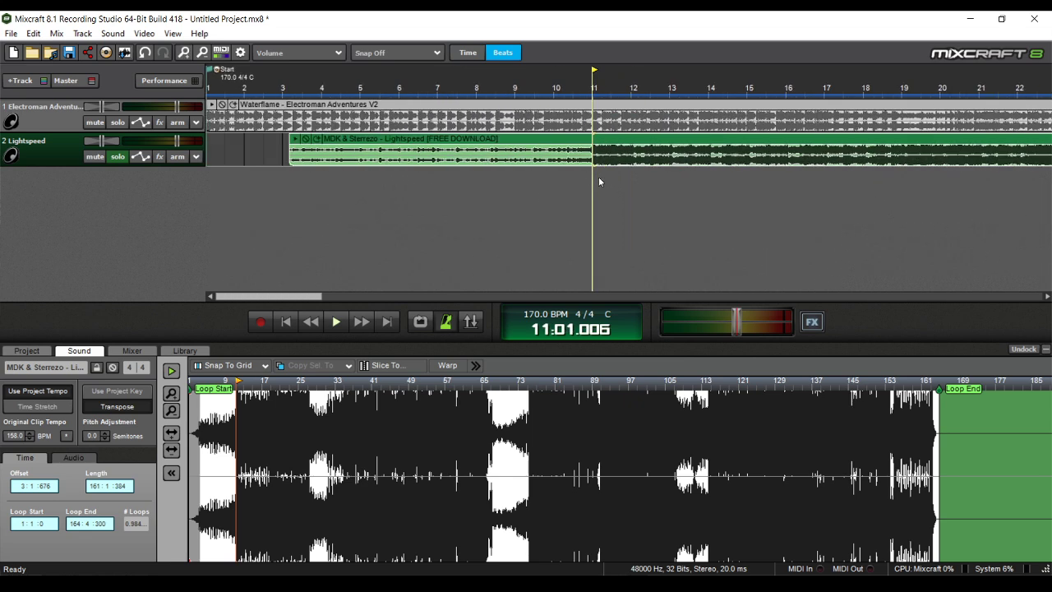
{"action": "scroll", "coordinate": [599, 181], "scroll_direction": "down", "scroll_amount": 3}
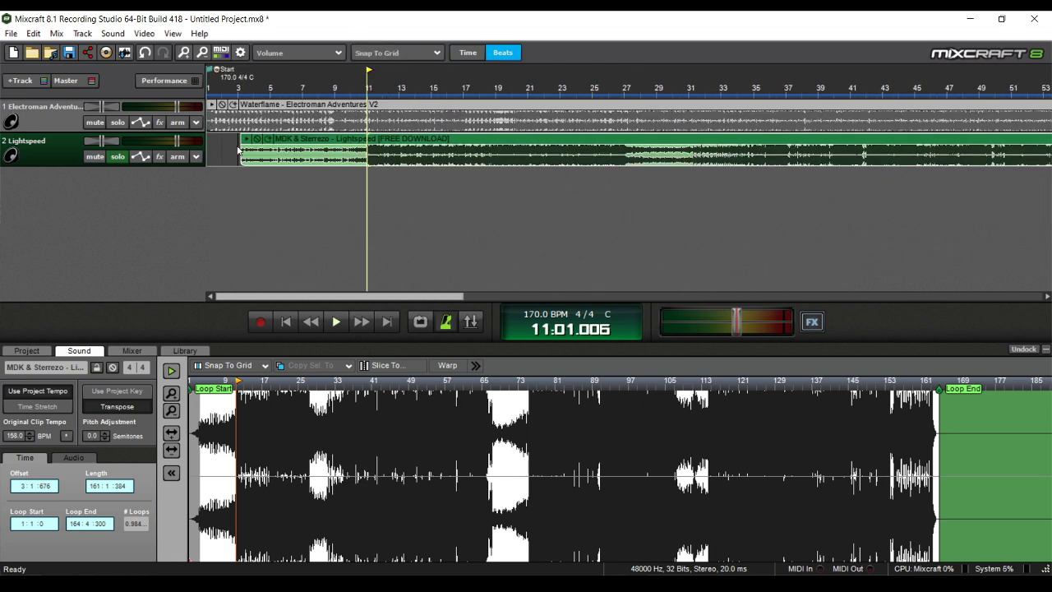
{"action": "left_click_drag", "start_coordinate": [239, 148], "coordinate": [207, 148]}
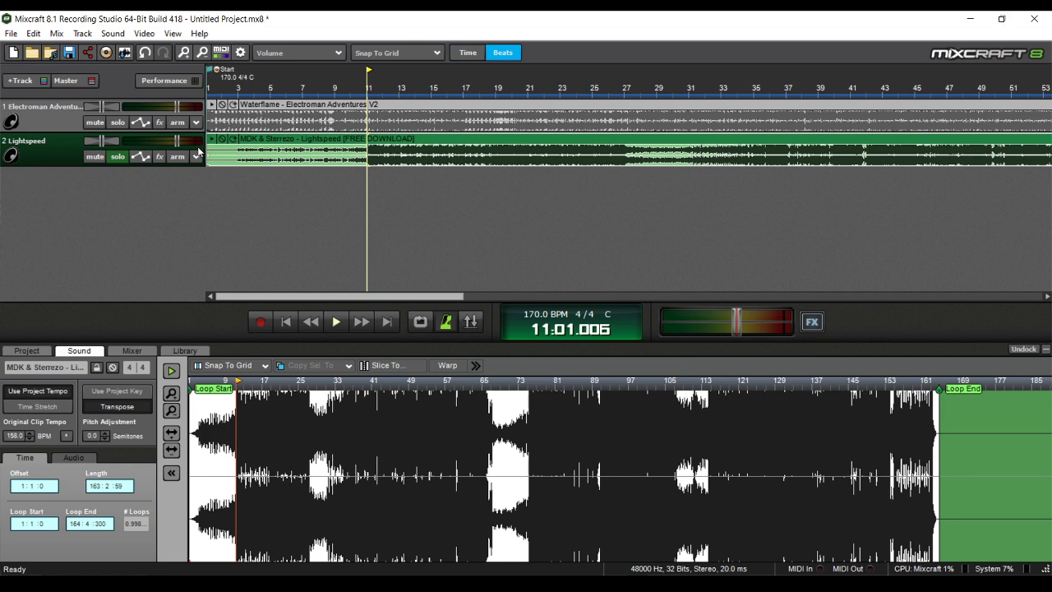
- Trim the start of the Lightspeed clip to bar 3 and move the clip back to start at 1:1:0
{"action": "scroll", "coordinate": [238, 189], "scroll_direction": "up", "scroll_amount": 4}
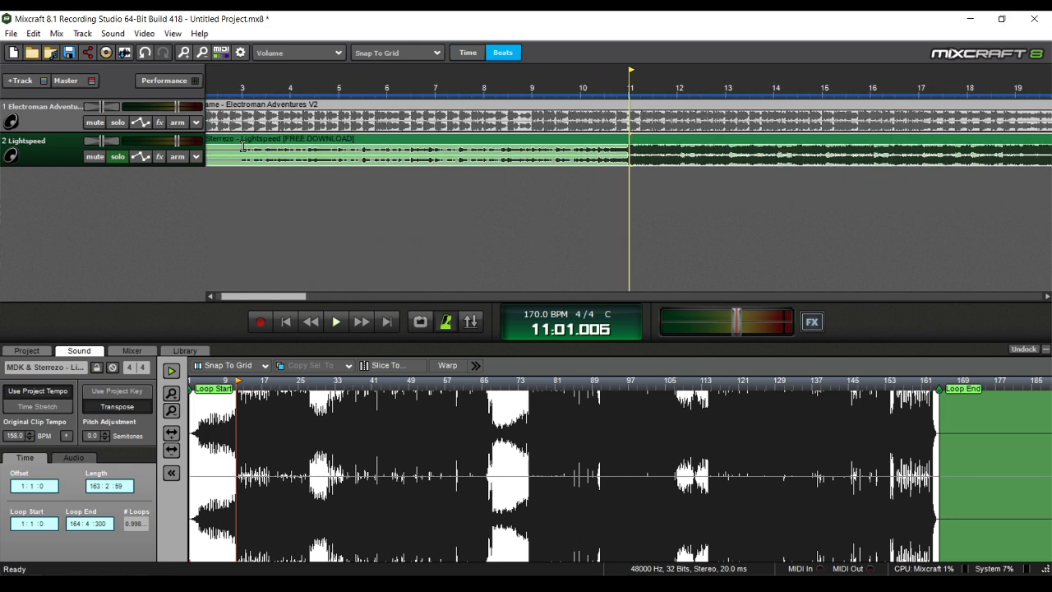
{"action": "left_click", "coordinate": [302, 322]}
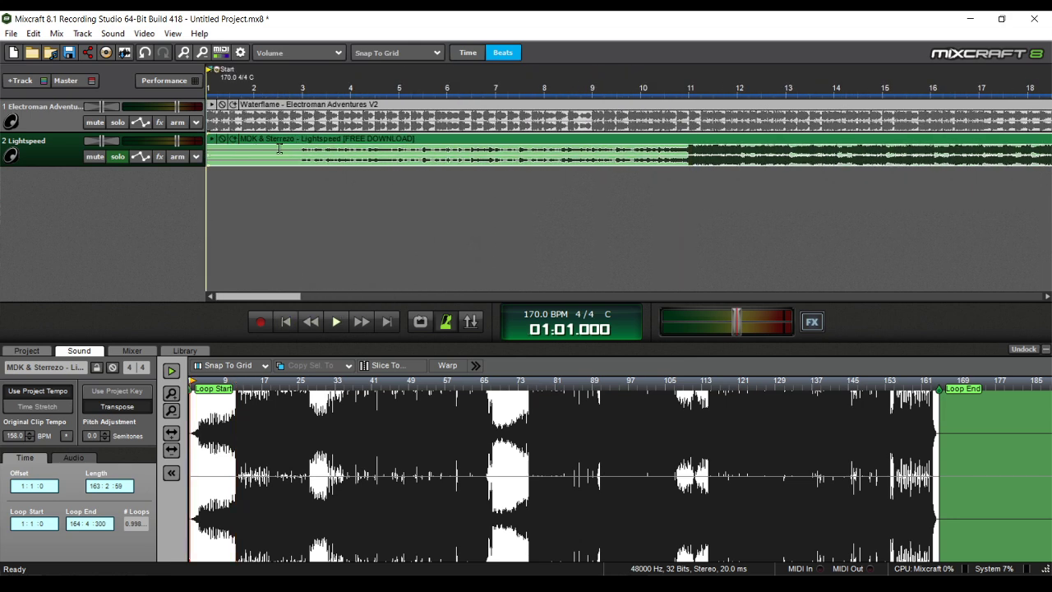
{"action": "left_click_drag", "start_coordinate": [207, 148], "coordinate": [302, 161]}
{"action": "left_click_drag", "start_coordinate": [431, 146], "coordinate": [309, 138]}
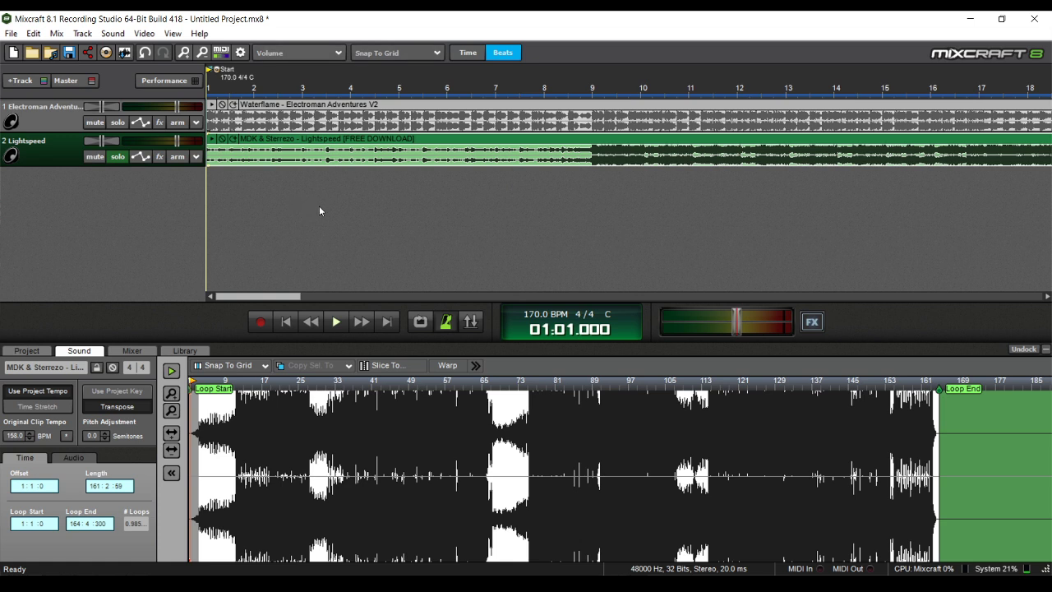
- Play the soloed Lightspeed track from the beginning to check its beats against the metronome
{"action": "key", "text": "space"}
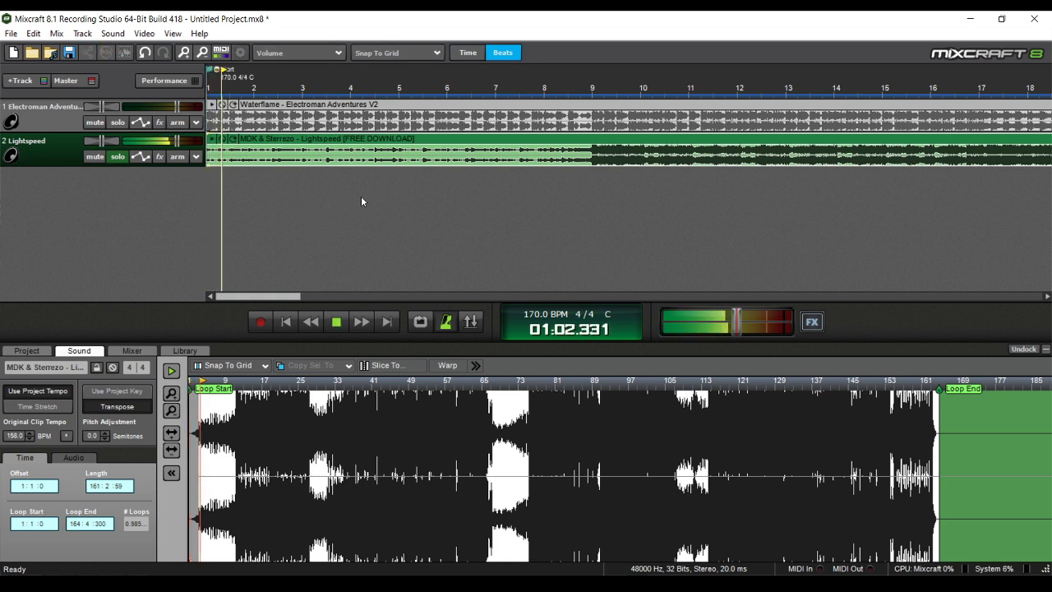
{"action": "scroll", "coordinate": [362, 201], "scroll_direction": "down", "scroll_amount": 3}
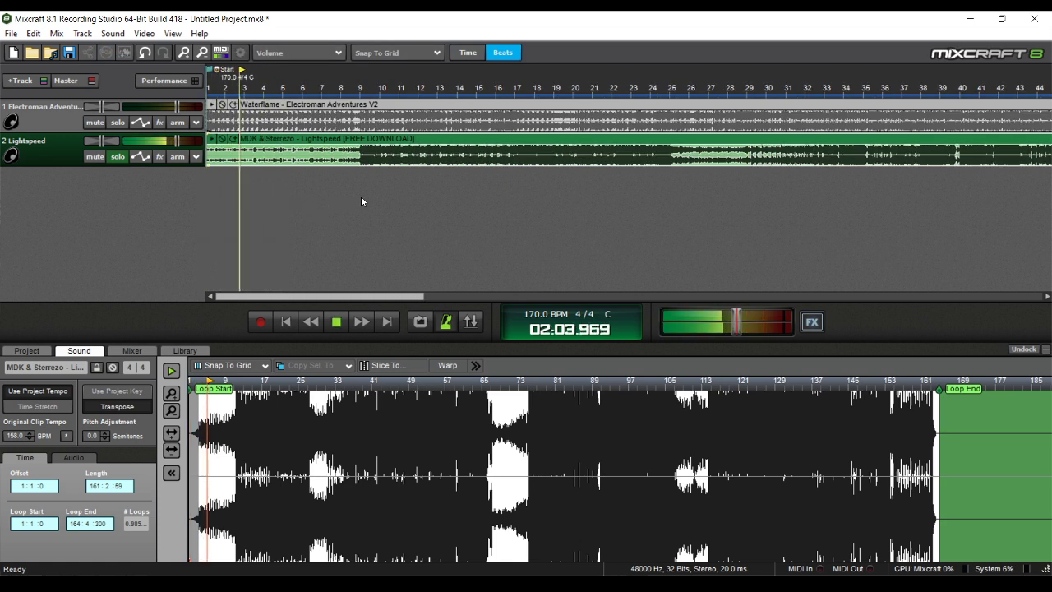
{"action": "scroll", "coordinate": [349, 191], "scroll_direction": "down", "scroll_amount": 2}
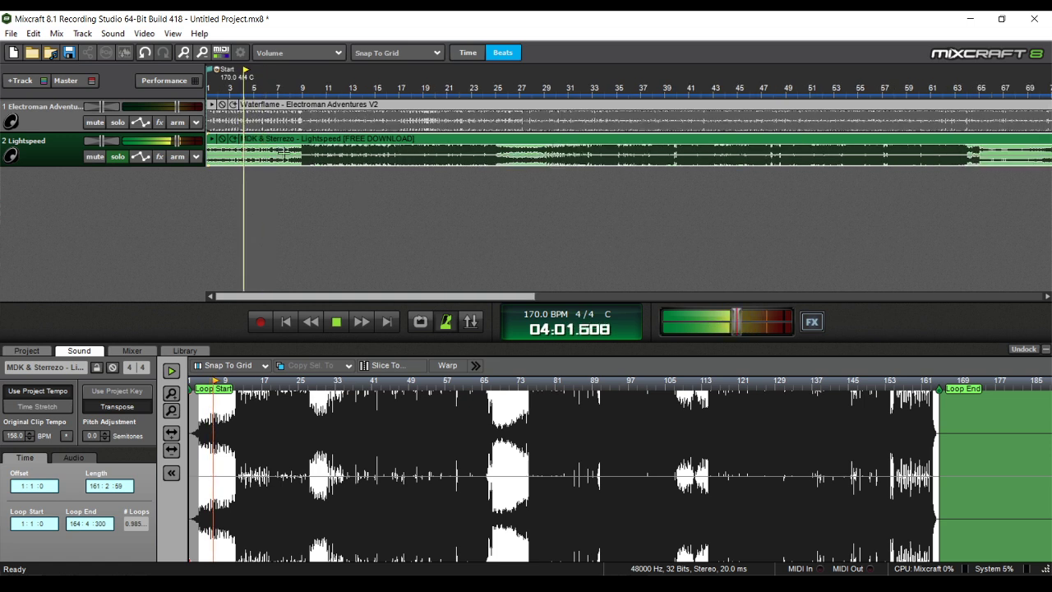
{"action": "key", "text": "space"}
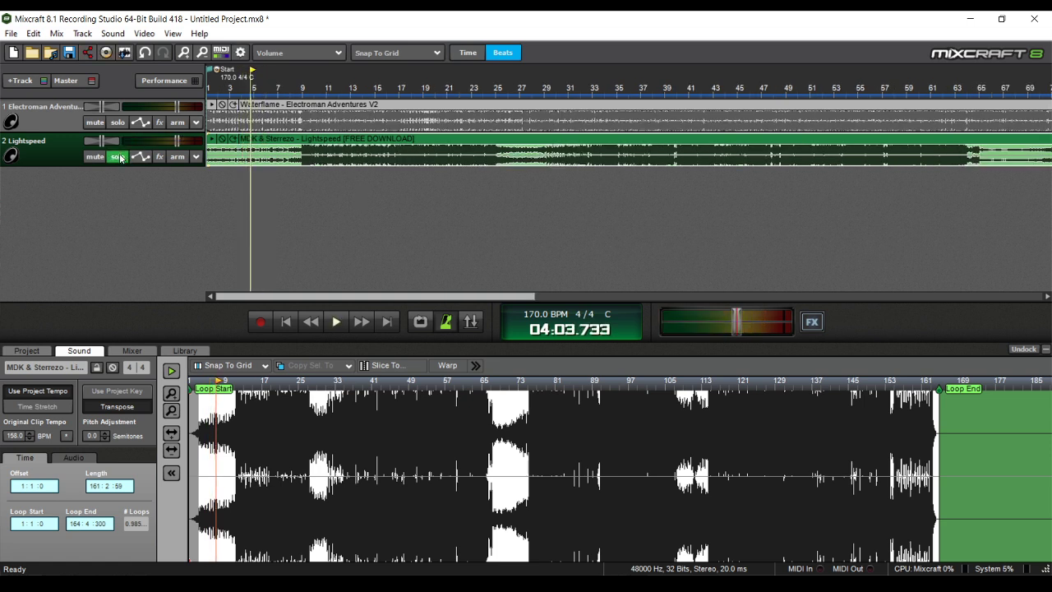
- Unsolo the Lightspeed track, turn the metronome off and play both songs together from the beginning
{"action": "left_click", "coordinate": [118, 157]}
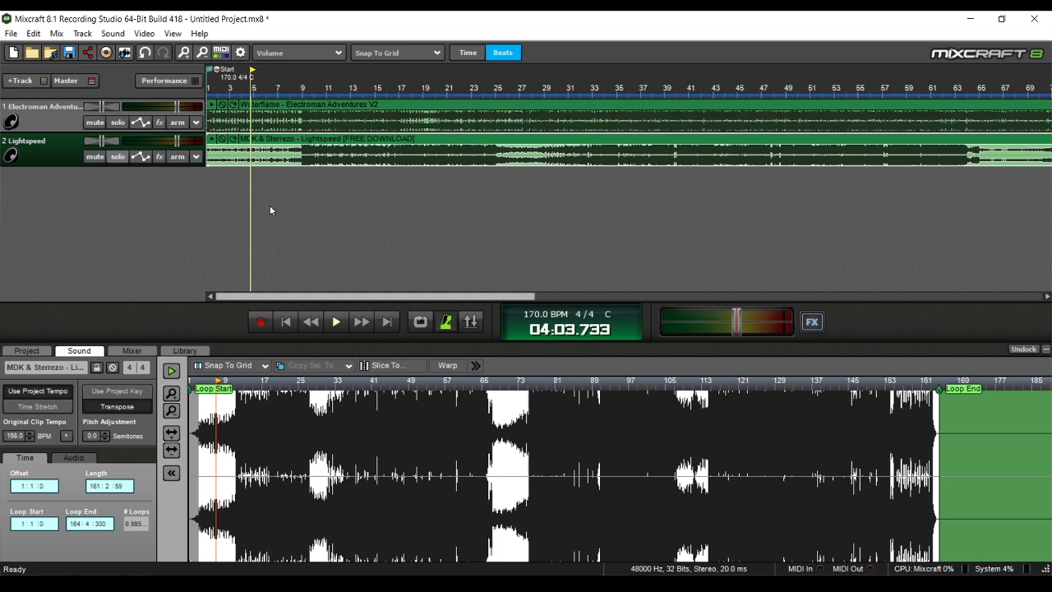
{"action": "left_click", "coordinate": [288, 321]}
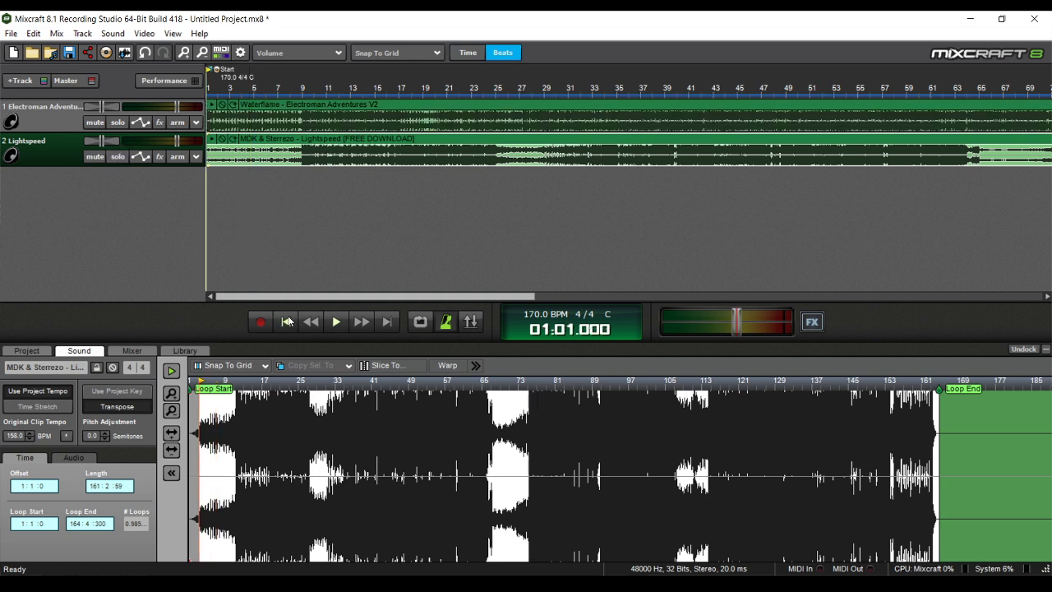
{"action": "key", "text": "space"}
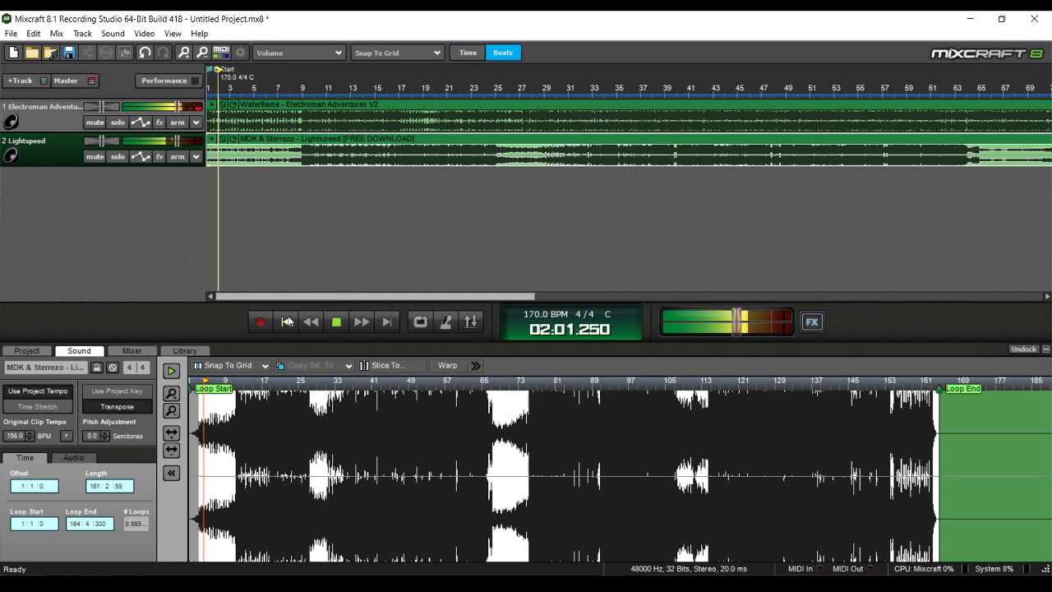
{"action": "scroll", "coordinate": [515, 235], "scroll_direction": "up", "scroll_amount": 1}
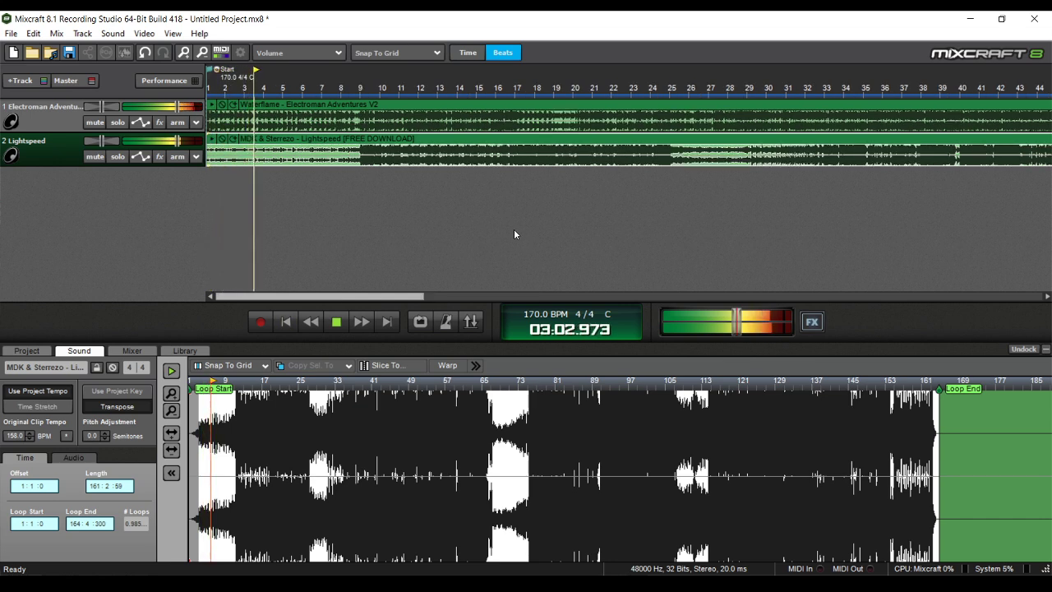
{"action": "scroll", "coordinate": [507, 230], "scroll_direction": "down", "scroll_amount": 1}
{"action": "key", "text": "space"}
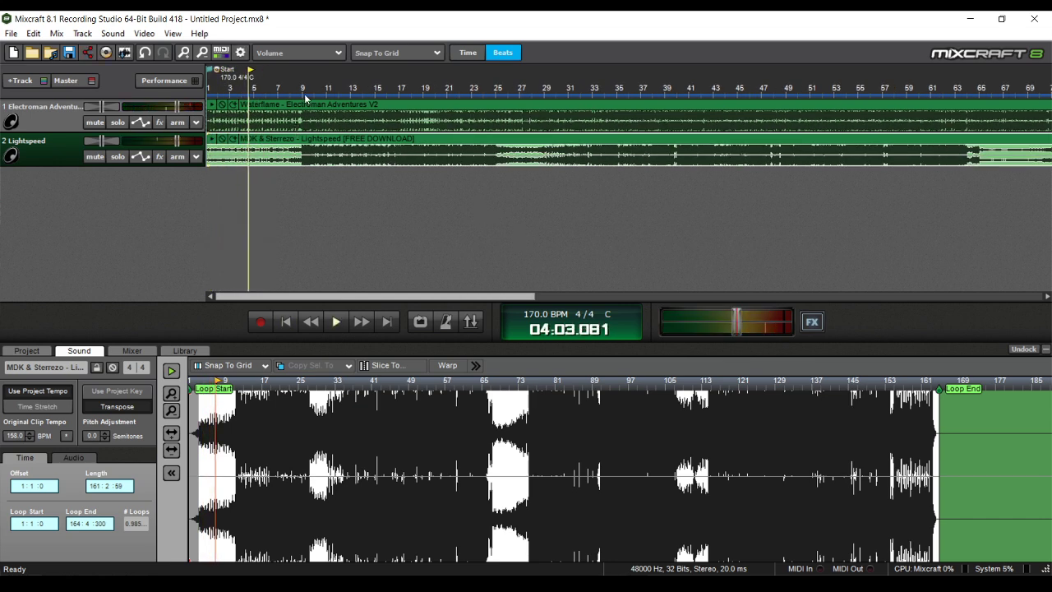
- Play both songs together from bar 10 to check that their loud sections stay in time
{"action": "key", "text": "space"}
{"action": "scroll", "coordinate": [345, 97], "scroll_direction": "up", "scroll_amount": 1}
{"action": "key", "text": "space"}
{"action": "left_click", "coordinate": [380, 96]}
{"action": "key", "text": "space"}
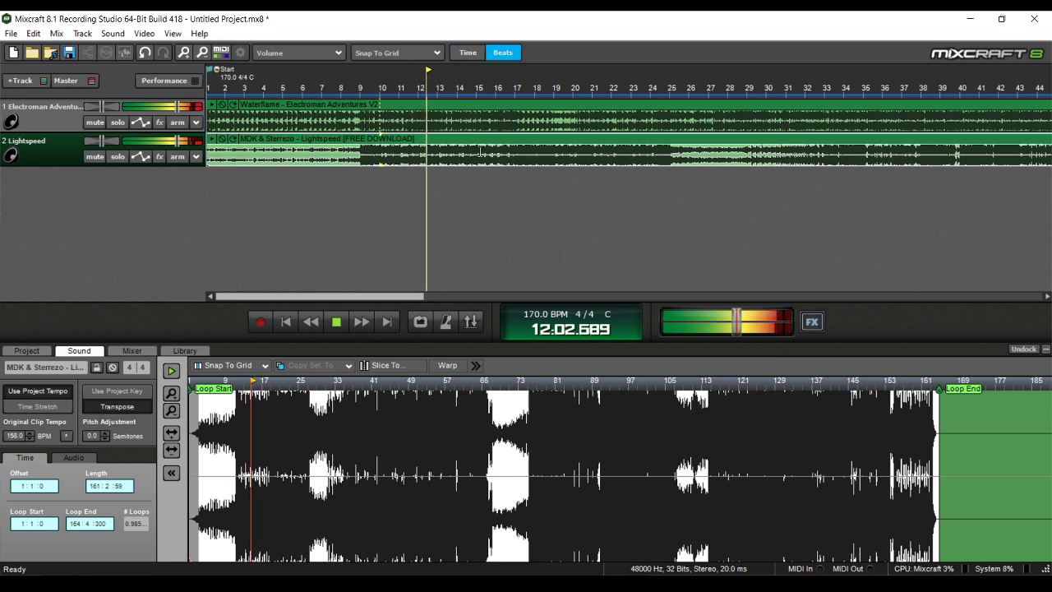
{"action": "key", "text": "space"}
{"action": "scroll", "coordinate": [451, 139], "scroll_direction": "up", "scroll_amount": 1}
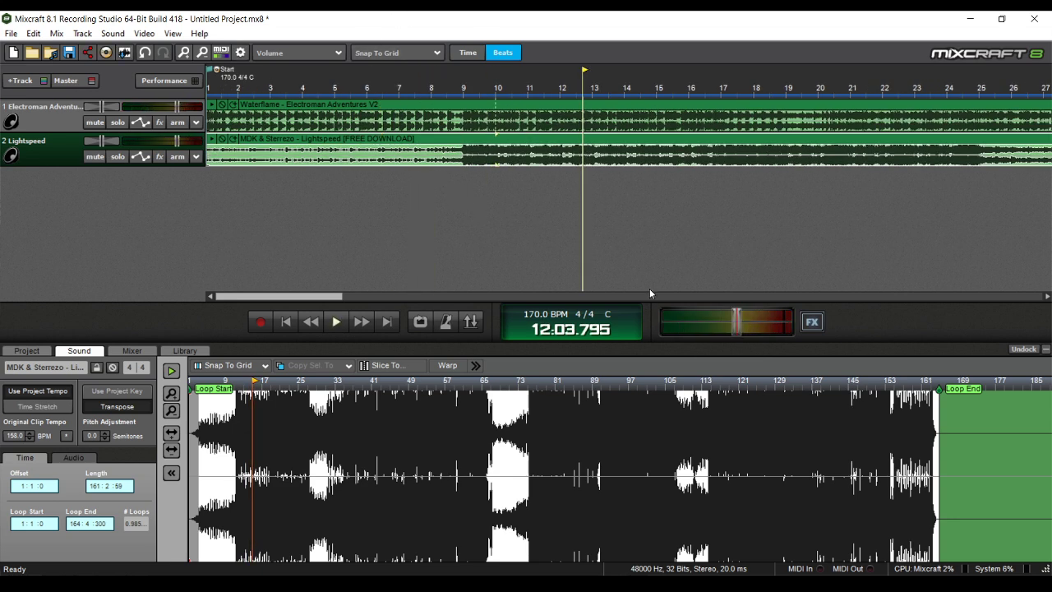
{"action": "scroll", "coordinate": [438, 116], "scroll_direction": "down", "scroll_amount": 1}
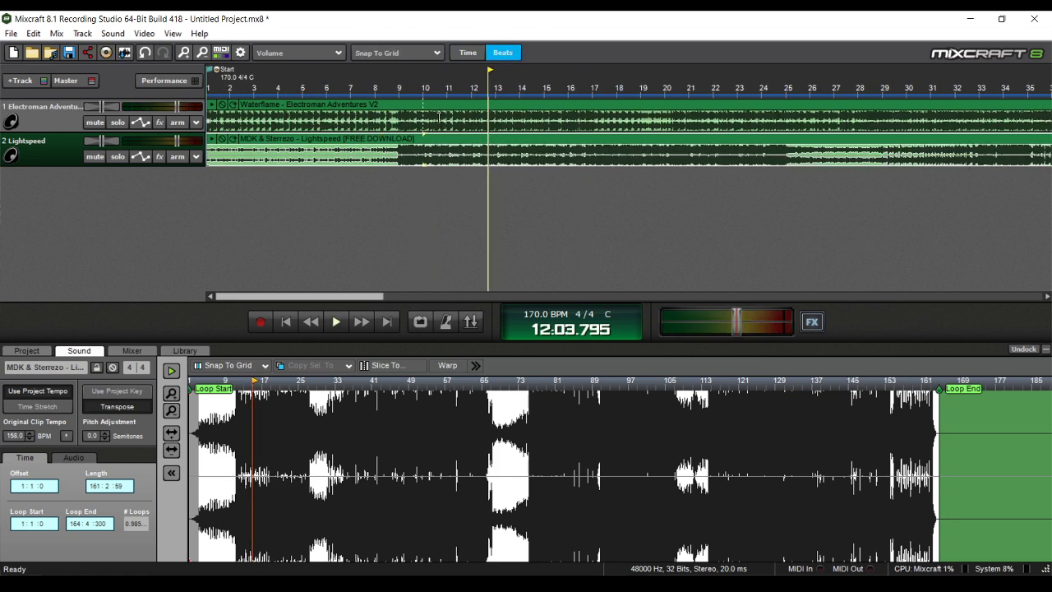
- Solo the Electroman track and make its clip use the project key
{"action": "left_click", "coordinate": [118, 122]}
{"action": "left_click", "coordinate": [306, 109]}
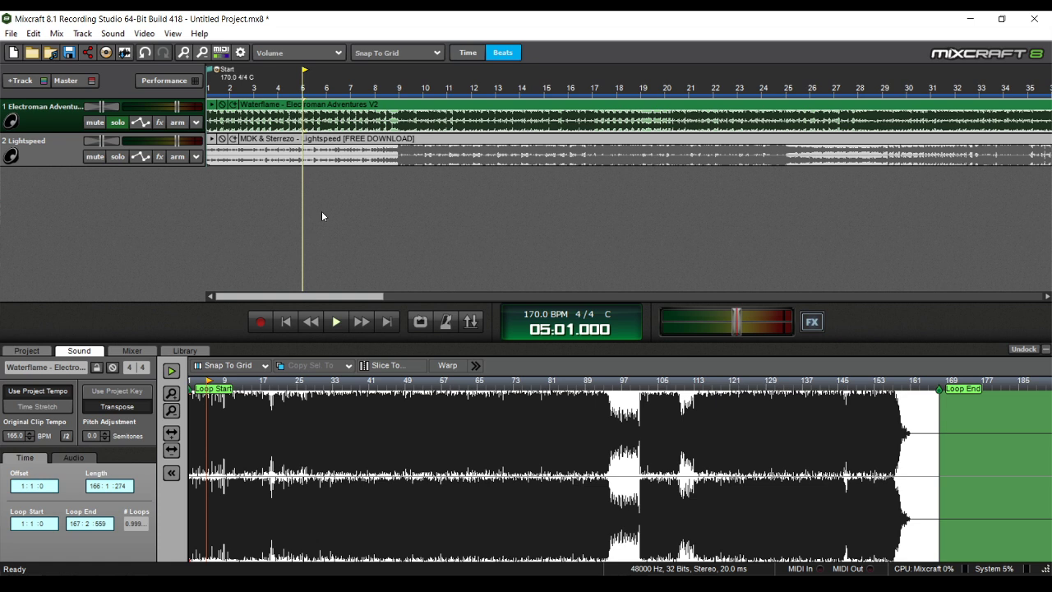
{"action": "left_click", "coordinate": [125, 396]}
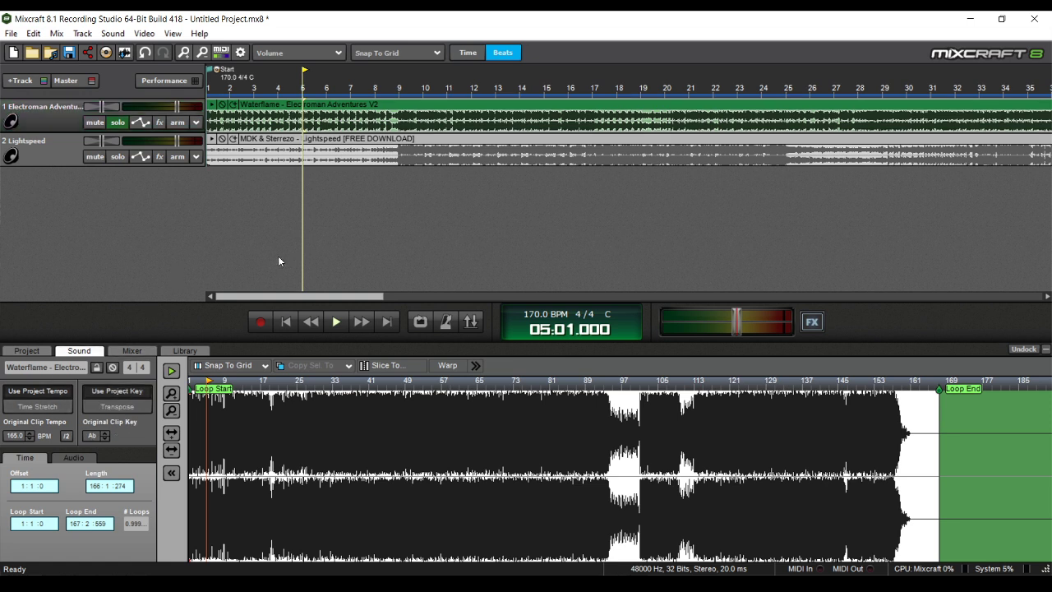
{"action": "scroll", "coordinate": [278, 255], "scroll_direction": "up", "scroll_amount": 2}
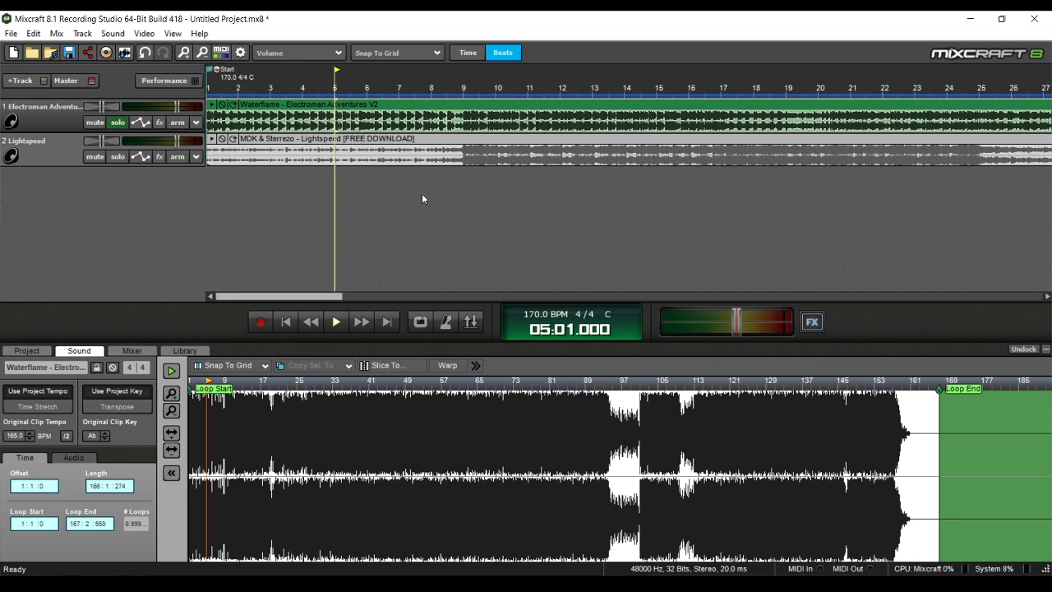
{"action": "scroll", "coordinate": [471, 263], "scroll_direction": "down", "scroll_amount": 2}
- Make the Lightspeed clip use the project key and unsolo the Electroman track
{"action": "left_click", "coordinate": [407, 141]}
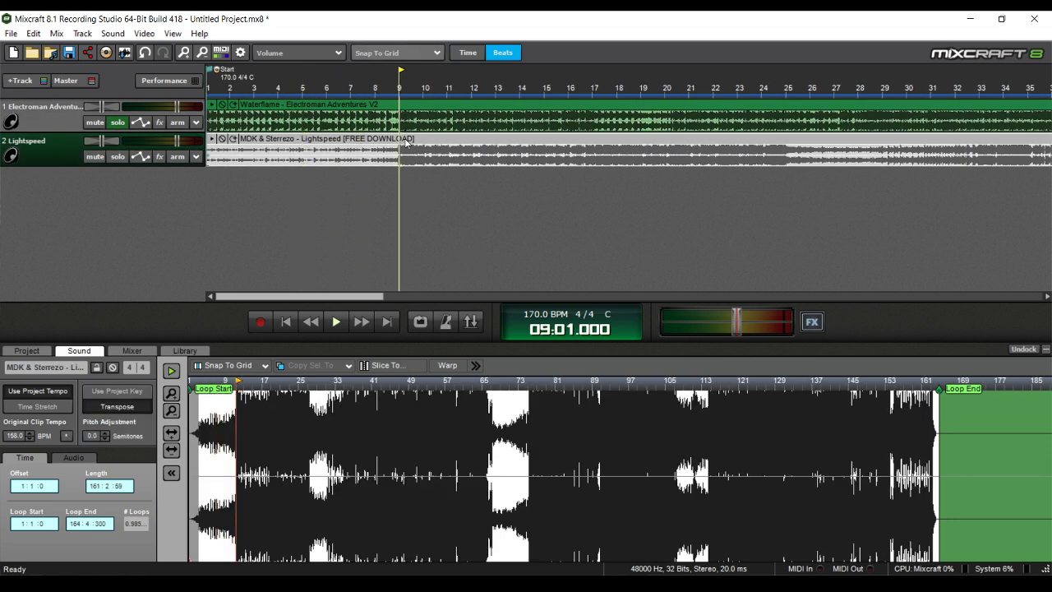
{"action": "left_click", "coordinate": [145, 387]}
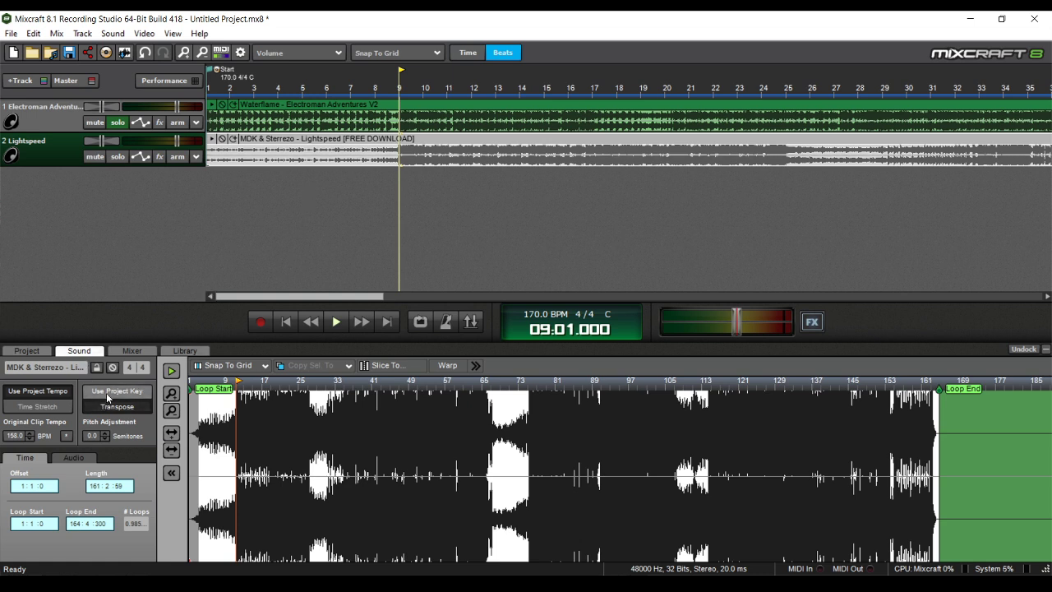
{"action": "left_click", "coordinate": [119, 124]}
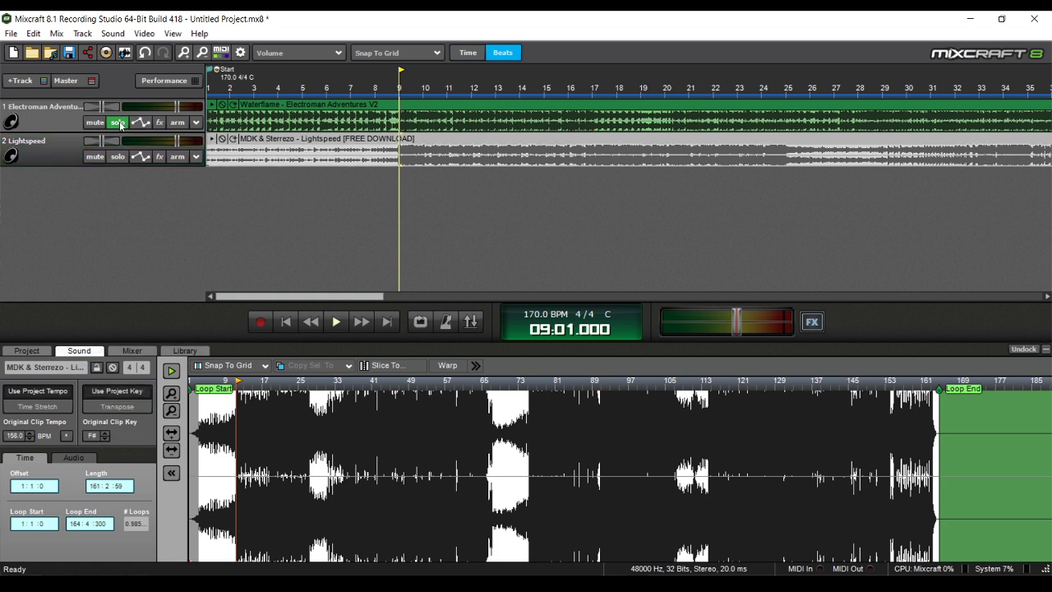
{"action": "left_click", "coordinate": [119, 124]}
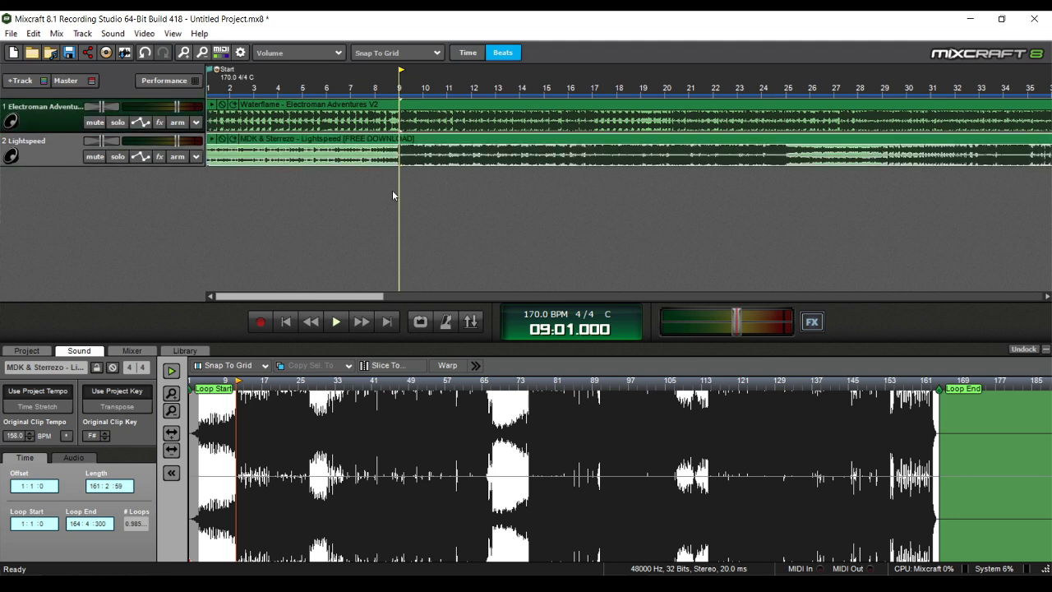
- Compare the original clip keys of Electroman and Lightspeed and play both songs from the beginning
{"action": "scroll", "coordinate": [312, 235], "scroll_direction": "down", "scroll_amount": 2}
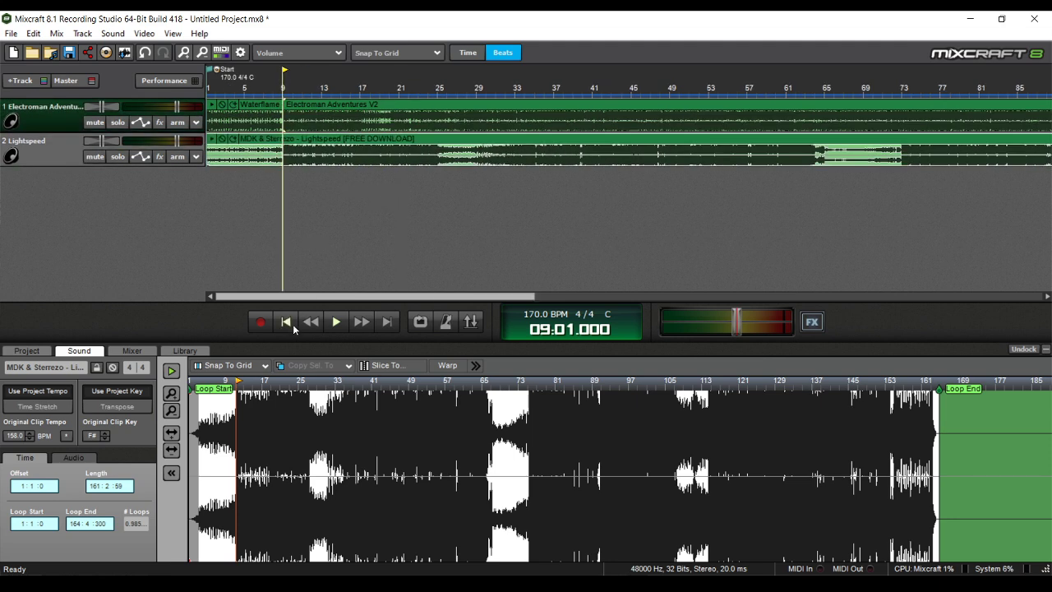
{"action": "left_click", "coordinate": [303, 119]}
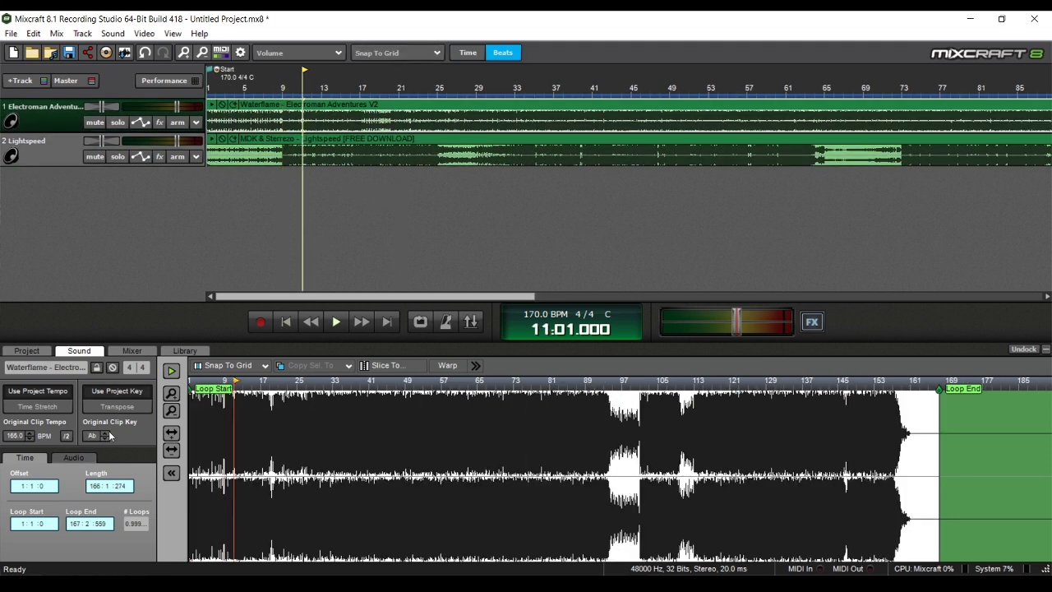
{"action": "left_click", "coordinate": [334, 142]}
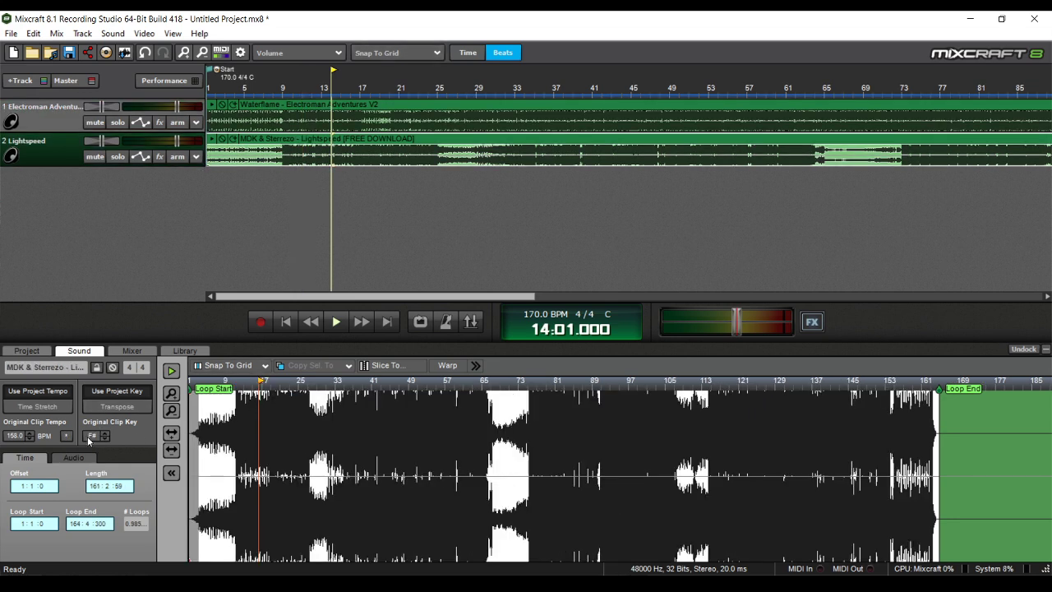
{"action": "left_click", "coordinate": [285, 321]}
{"action": "scroll", "coordinate": [309, 166], "scroll_direction": "up", "scroll_amount": 1}
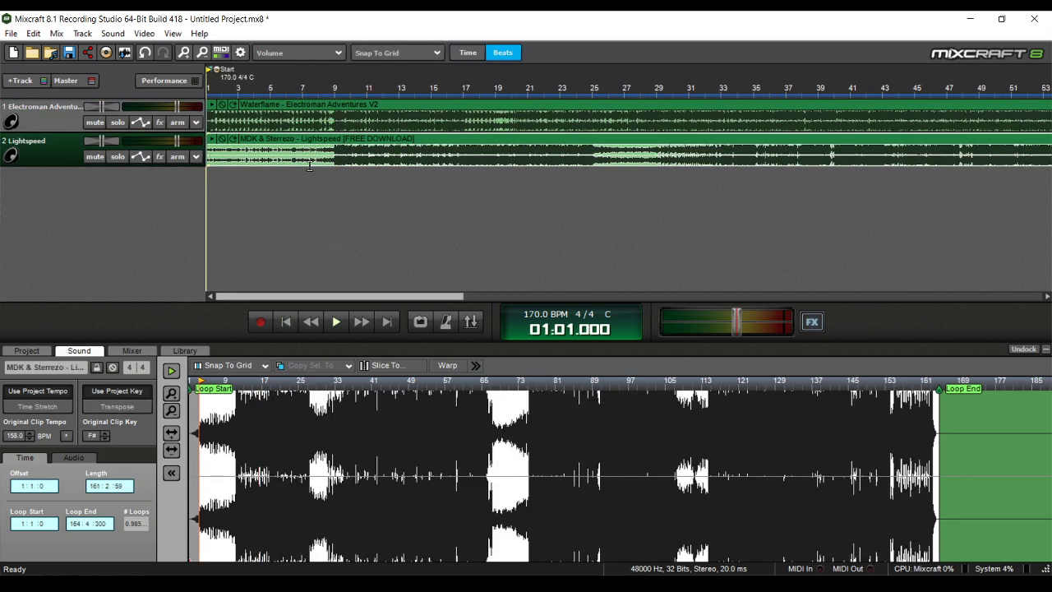
{"action": "key", "text": "space"}
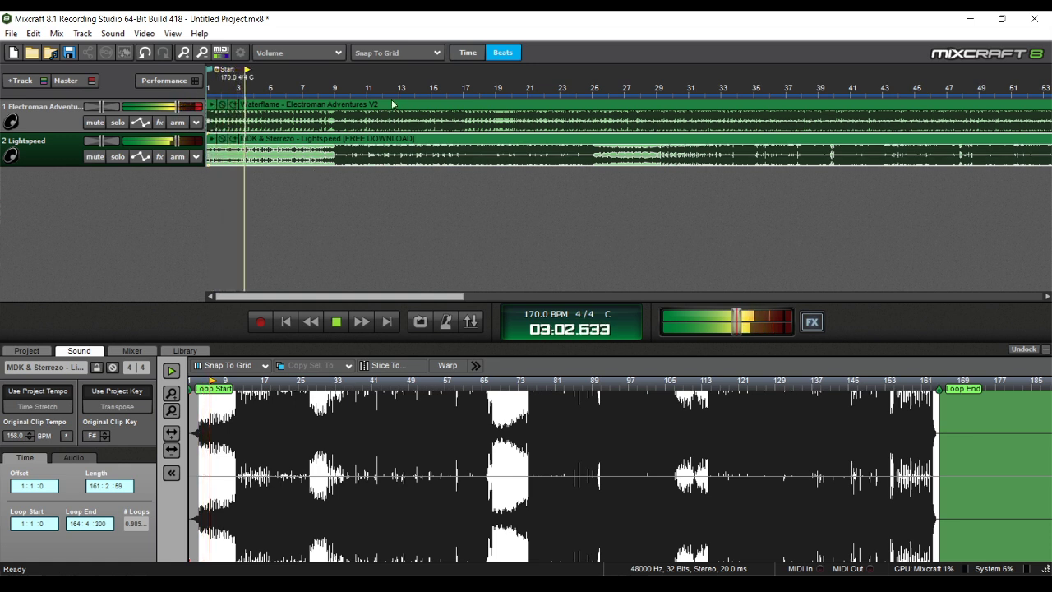
{"action": "key", "text": "space"}
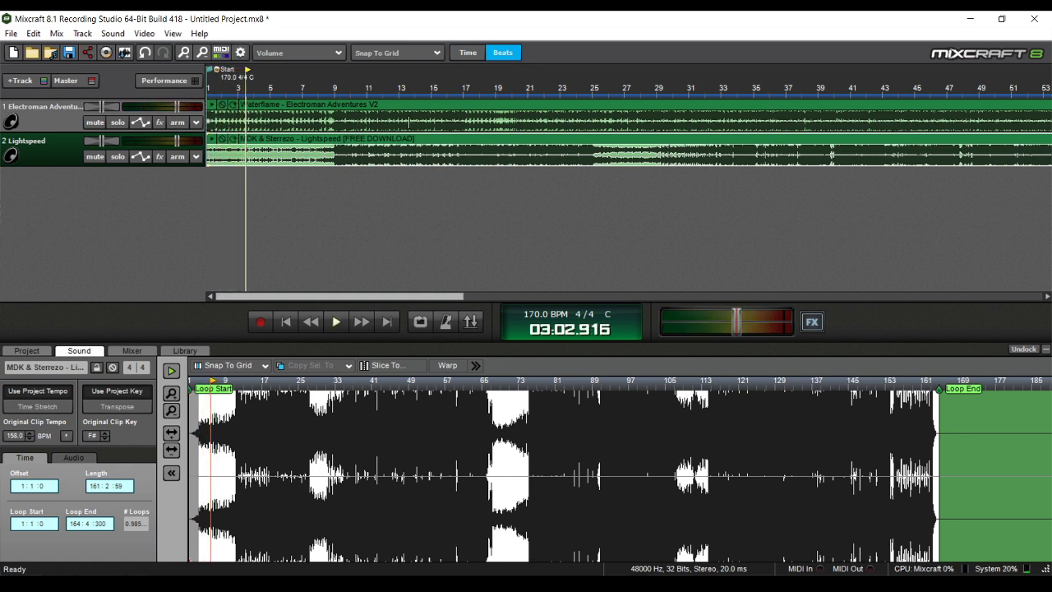
- Set the project key to A
{"action": "left_click", "coordinate": [632, 318]}
{"action": "left_click", "coordinate": [632, 319]}
{"action": "left_click", "coordinate": [631, 319]}
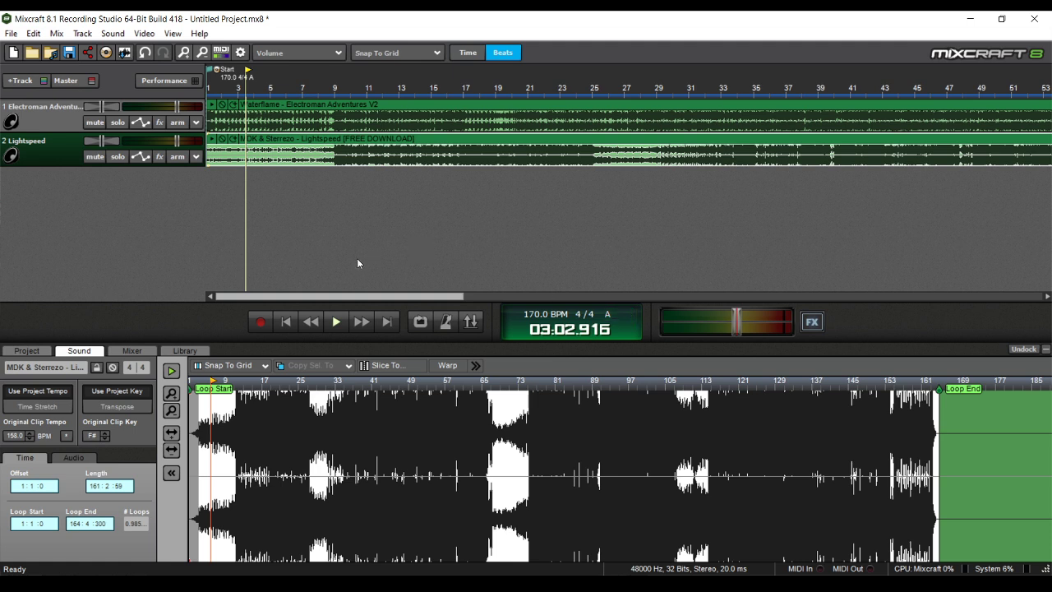
- Listen to both songs in the new key from the beginning and again from bars 9 and 8
{"action": "left_click", "coordinate": [286, 322]}
{"action": "key", "text": "space"}
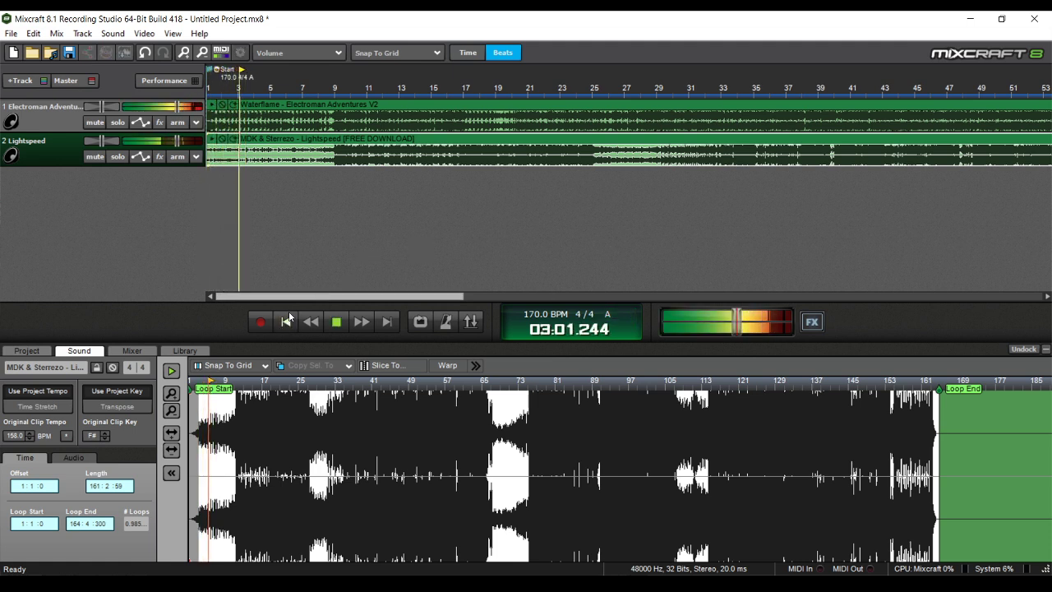
{"action": "left_click", "coordinate": [324, 86]}
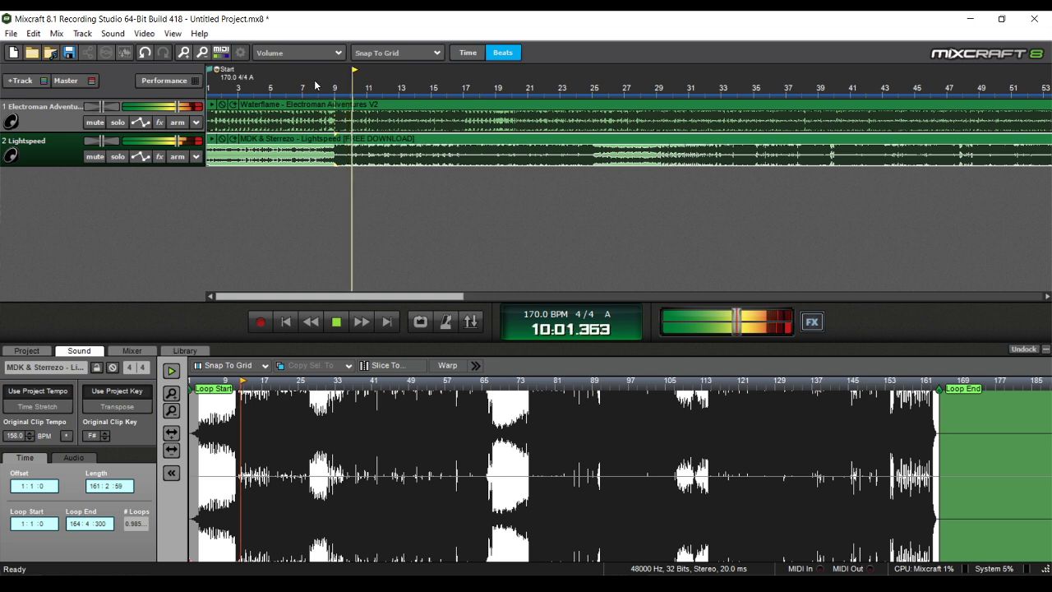
{"action": "left_click", "coordinate": [315, 86]}
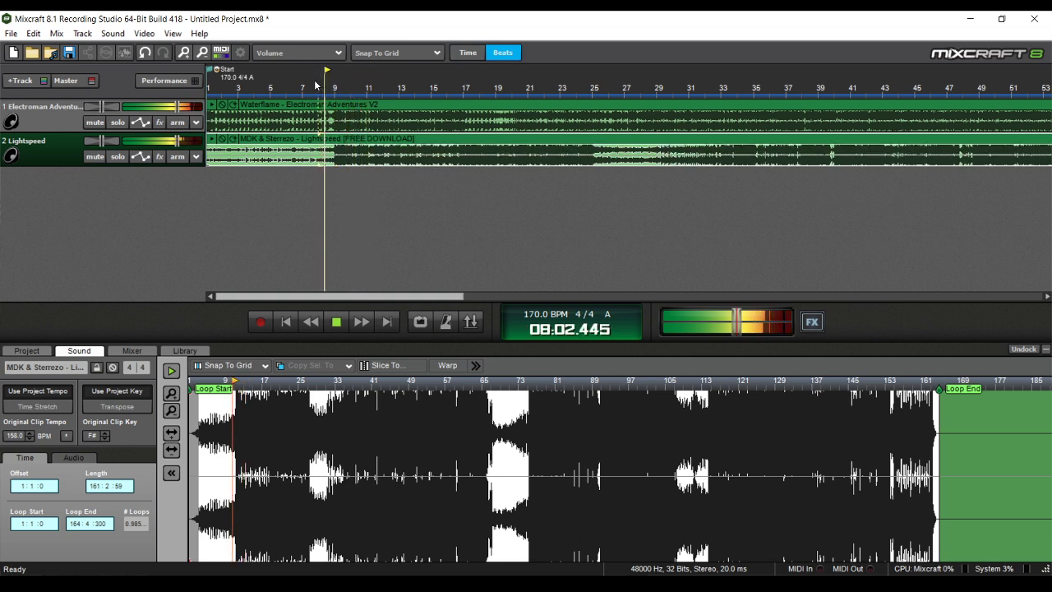
{"action": "key", "text": "space"}
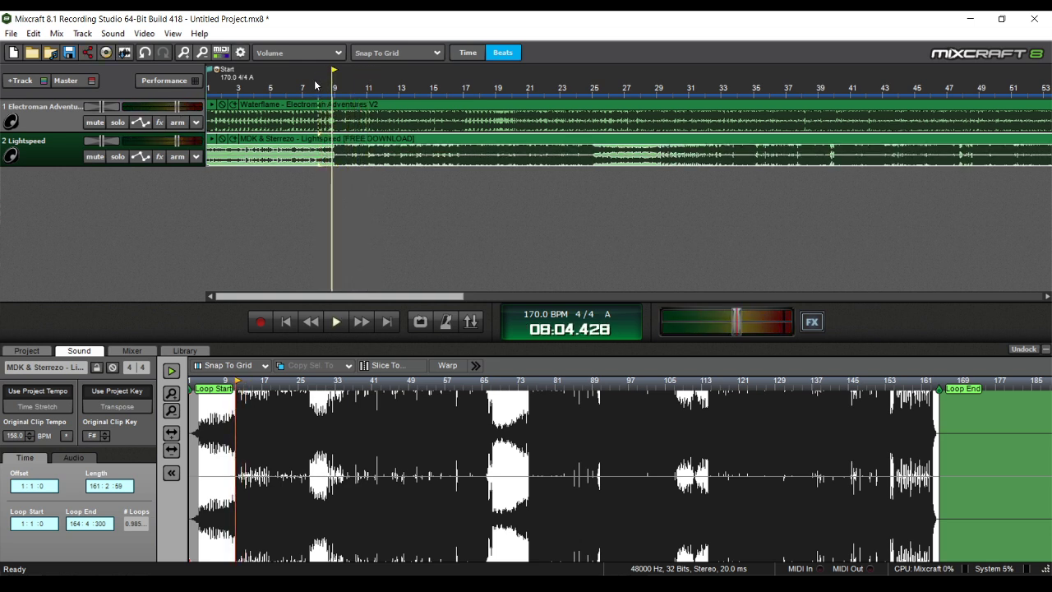
- Inspect the Electroman clip at bar 27 and the Lightspeed clip at bar 7, comparing their waveforms and clip settings
{"action": "scroll", "coordinate": [376, 113], "scroll_direction": "down", "scroll_amount": 3}
{"action": "left_click", "coordinate": [372, 113]}
{"action": "scroll", "coordinate": [269, 163], "scroll_direction": "down", "scroll_amount": 1}
{"action": "scroll", "coordinate": [230, 161], "scroll_direction": "up", "scroll_amount": 1}
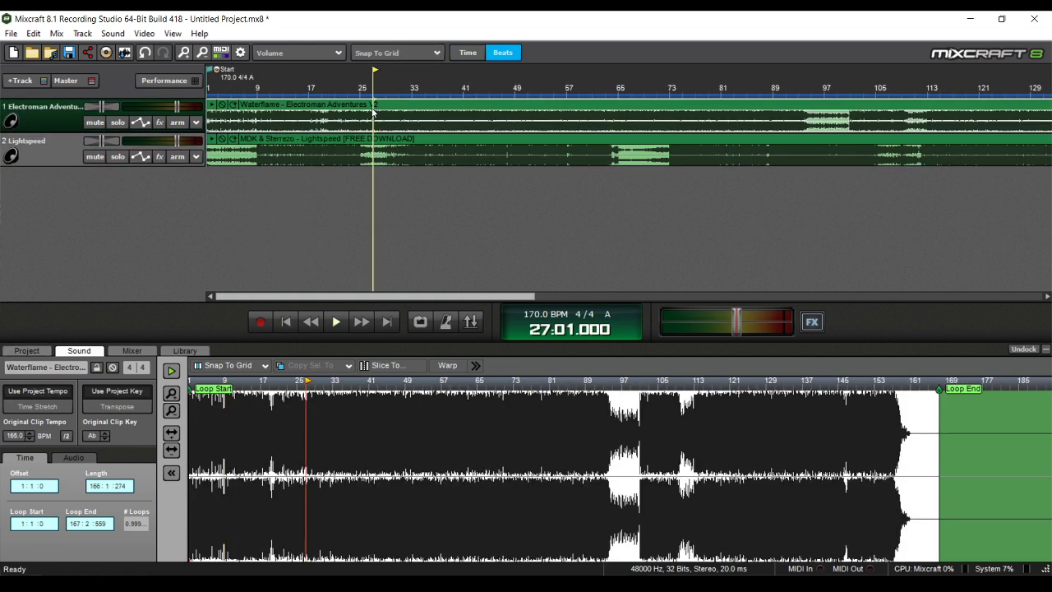
{"action": "scroll", "coordinate": [370, 112], "scroll_direction": "up", "scroll_amount": 4}
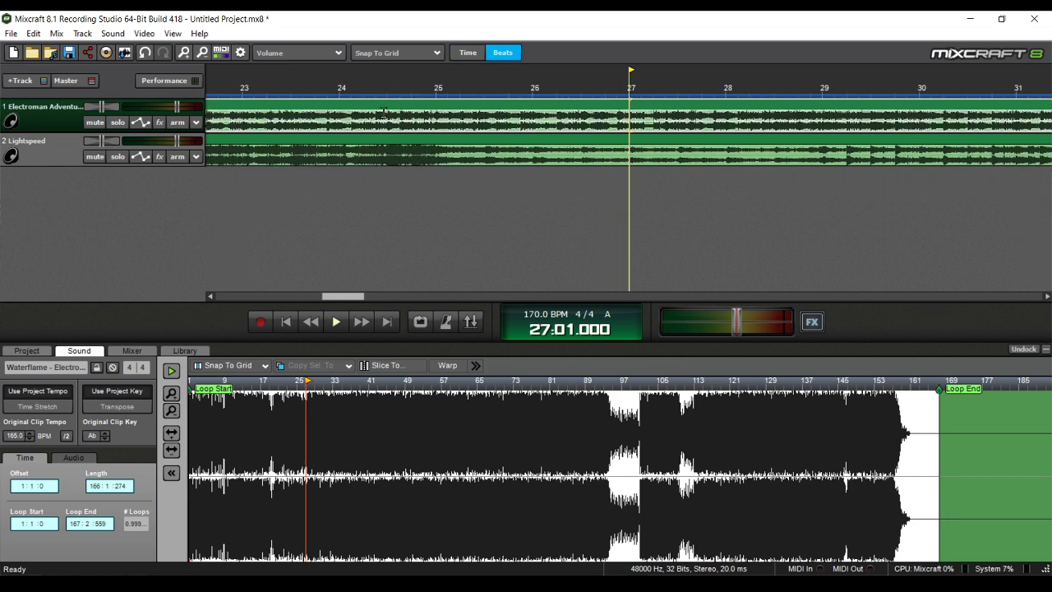
{"action": "scroll", "coordinate": [383, 113], "scroll_direction": "down", "scroll_amount": 3}
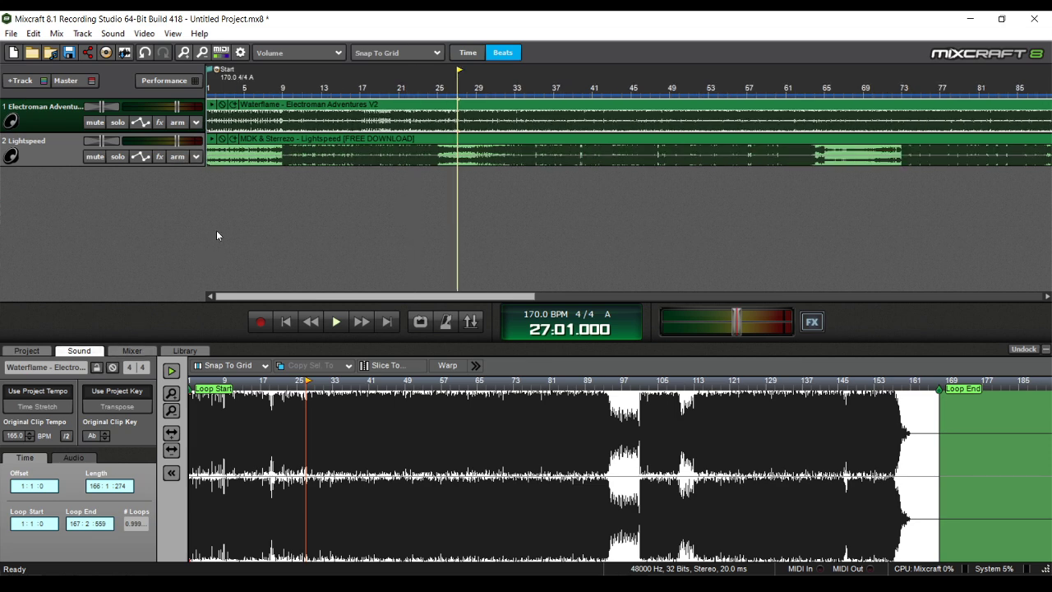
{"action": "left_click", "coordinate": [265, 151]}
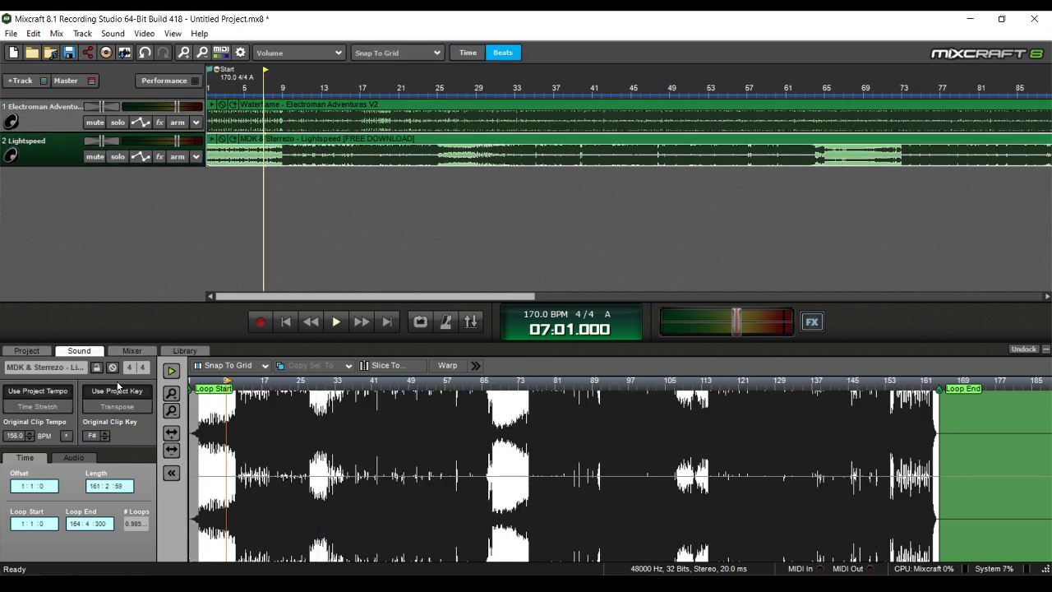
{"action": "scroll", "coordinate": [243, 223], "scroll_direction": "up", "scroll_amount": 5}
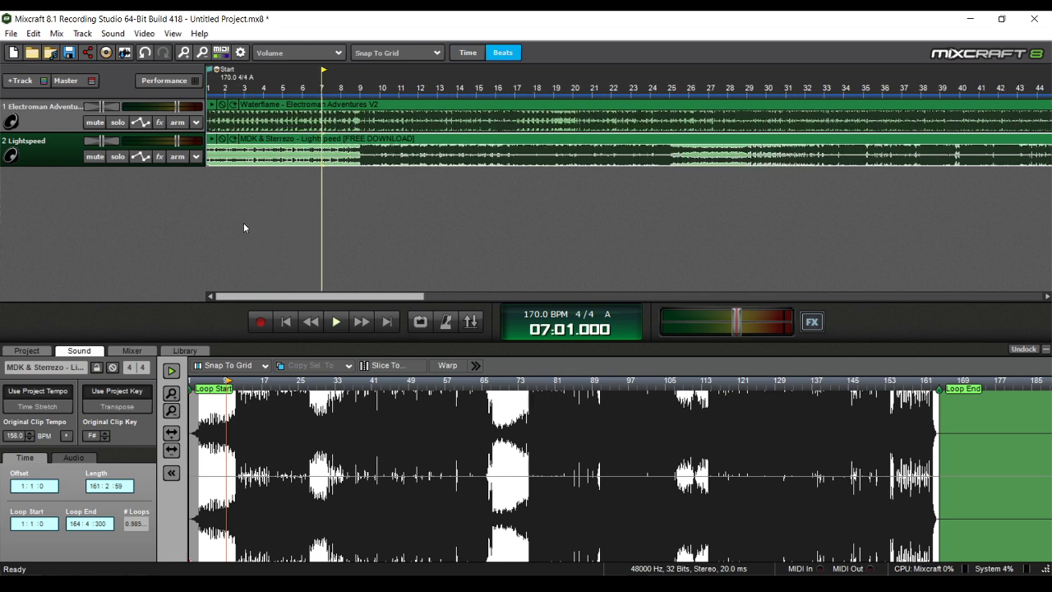
{"action": "scroll", "coordinate": [326, 226], "scroll_direction": "up", "scroll_amount": 3}
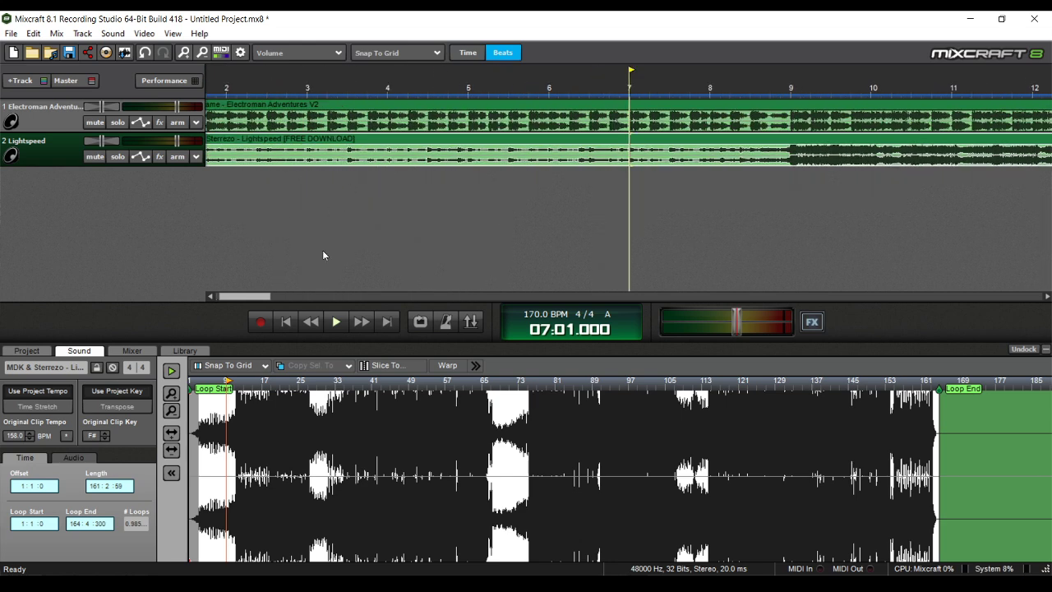
- Return to the start of the project and examine how the beats of both songs line up in the opening bars
{"action": "left_click", "coordinate": [285, 321]}
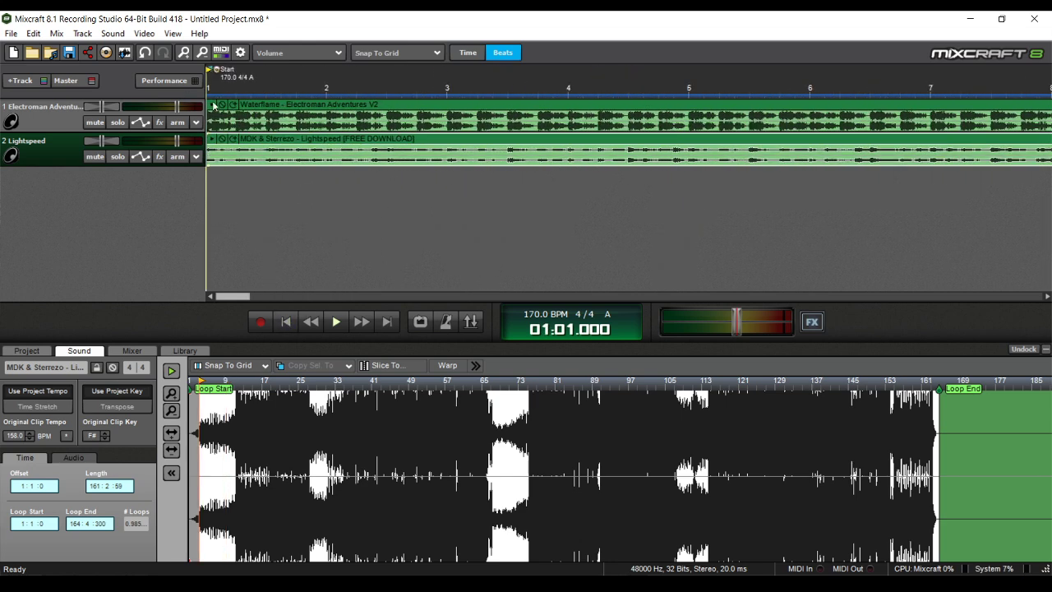
{"action": "scroll", "coordinate": [234, 110], "scroll_direction": "up", "scroll_amount": 3}
{"action": "scroll", "coordinate": [493, 196], "scroll_direction": "down", "scroll_amount": 2}
{"action": "scroll", "coordinate": [492, 195], "scroll_direction": "up", "scroll_amount": 2}
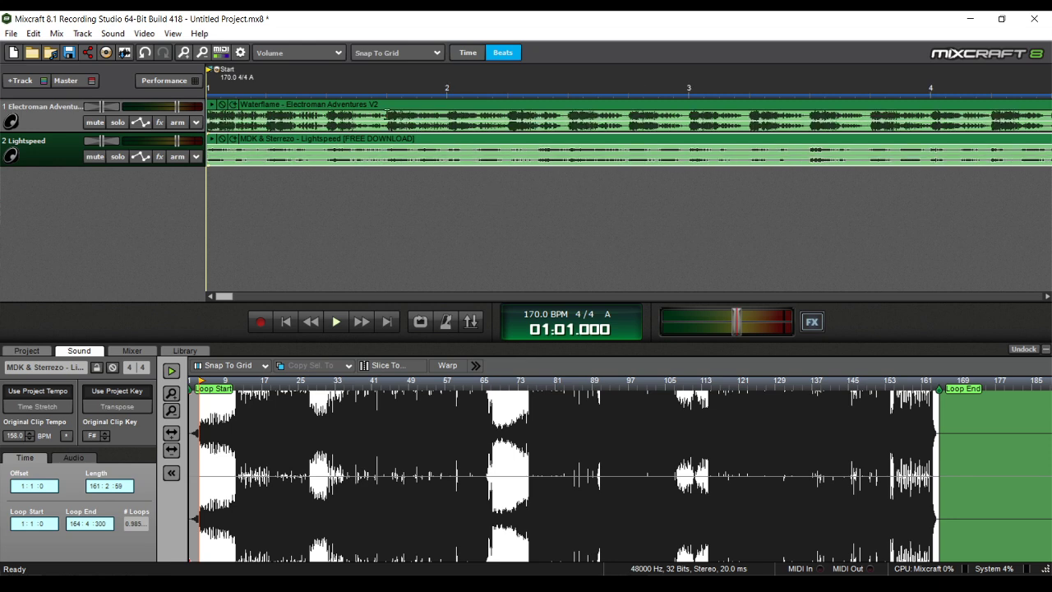
{"action": "scroll", "coordinate": [492, 196], "scroll_direction": "down", "scroll_amount": 2}
{"action": "scroll", "coordinate": [493, 196], "scroll_direction": "down", "scroll_amount": 2}
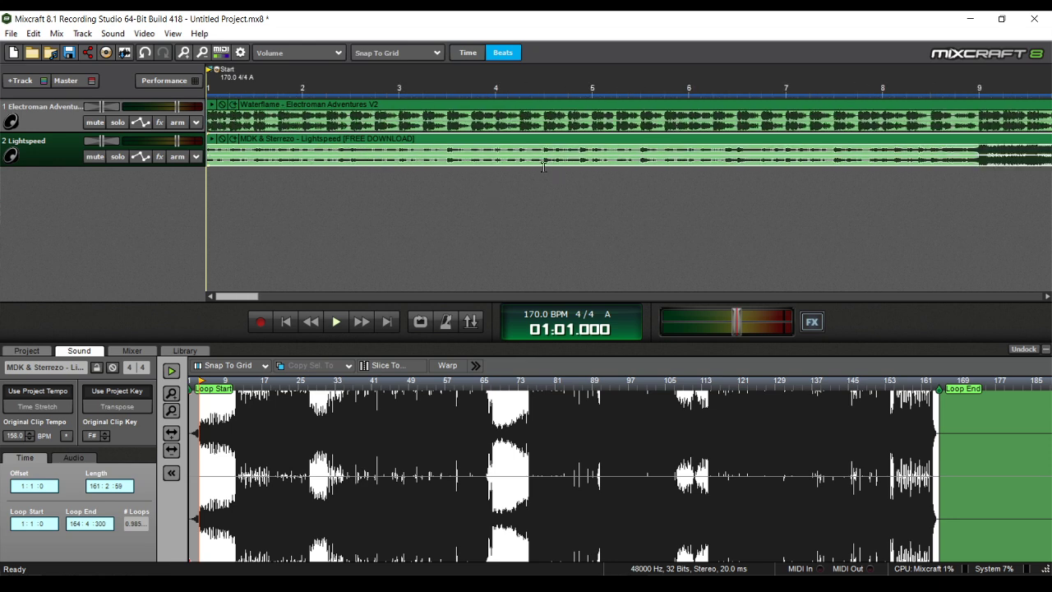
- Try an original clip tempo of 162 BPM on the Electroman clip and check its beats against bars 5 and 6
{"action": "left_click", "coordinate": [496, 113]}
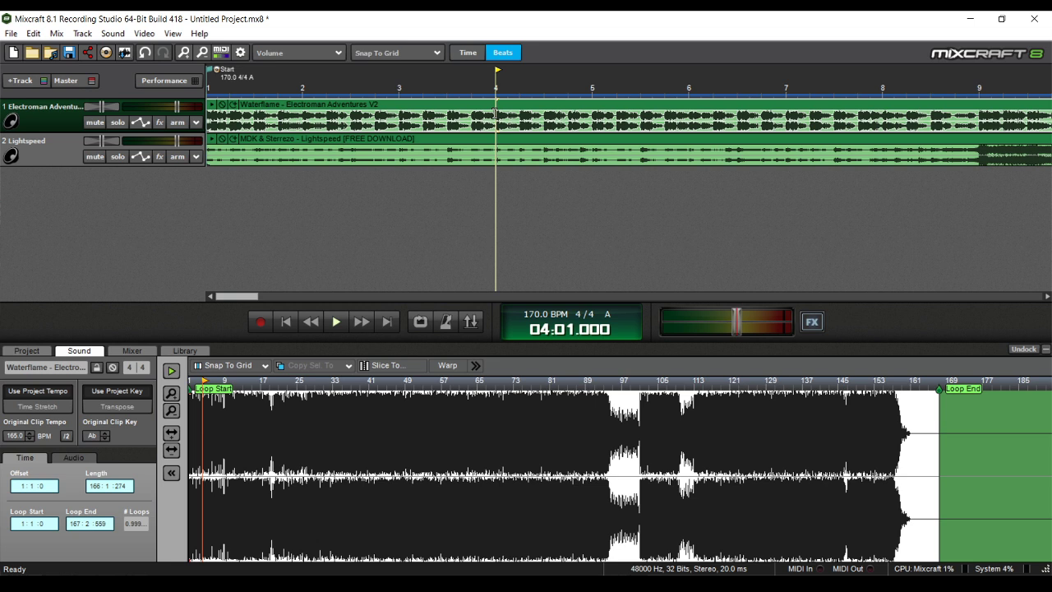
{"action": "double_click", "coordinate": [15, 436]}
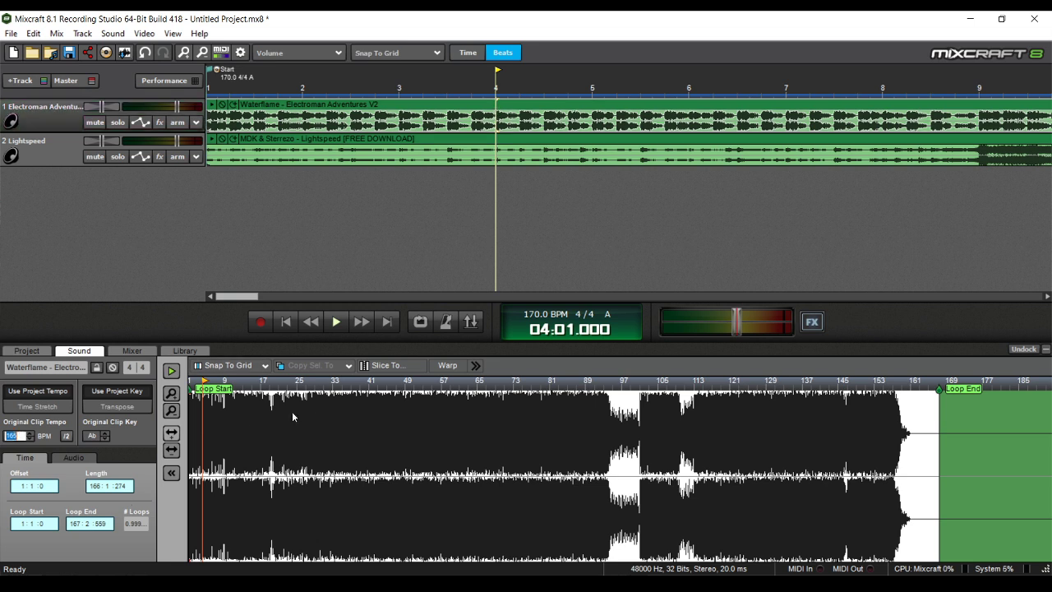
{"action": "type", "text": "162"}
{"action": "key", "text": "Return"}
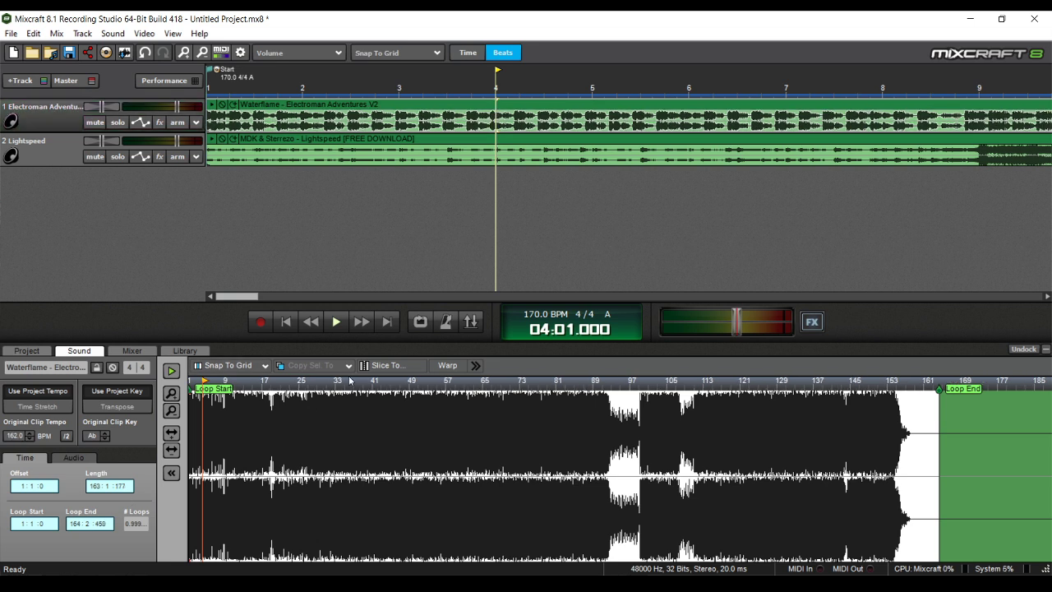
{"action": "left_click", "coordinate": [823, 102]}
{"action": "scroll", "coordinate": [754, 125], "scroll_direction": "up", "scroll_amount": 1}
{"action": "left_click", "coordinate": [717, 207]}
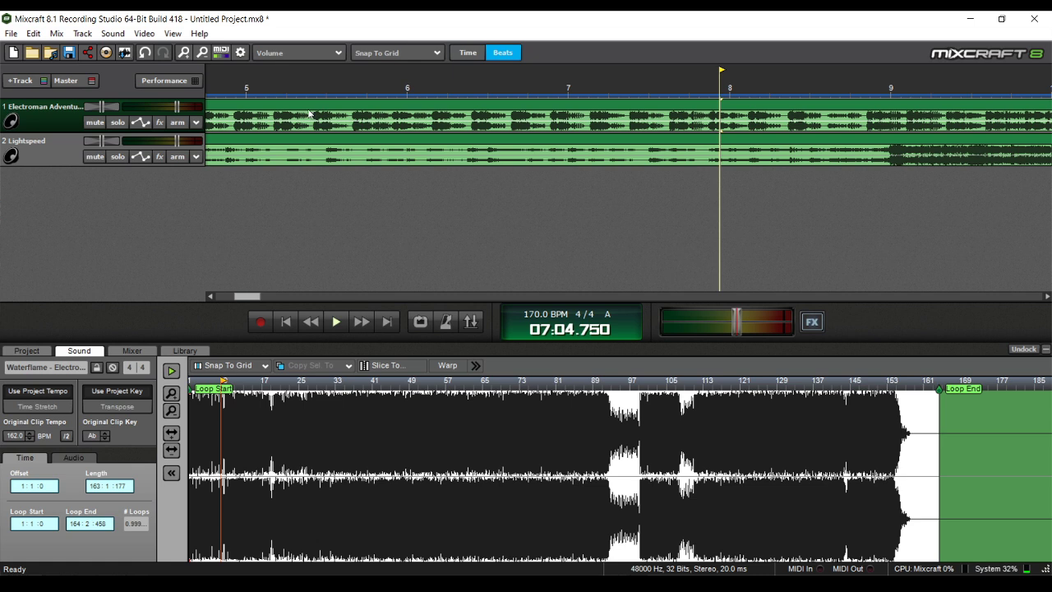
{"action": "left_click", "coordinate": [246, 93]}
{"action": "left_click", "coordinate": [408, 97]}
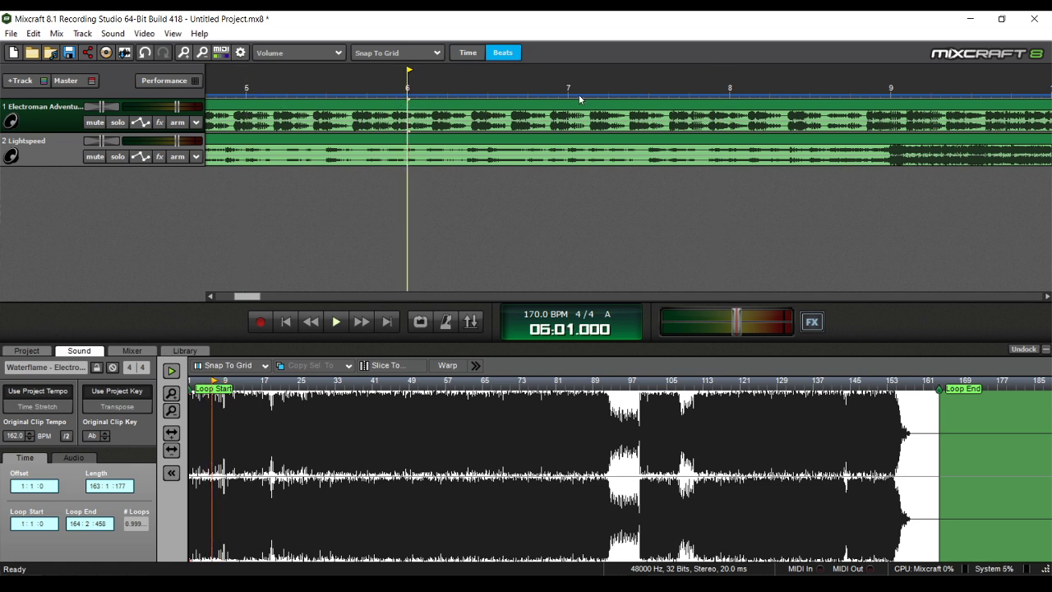
- Set the Electroman clip's original tempo to 165 BPM
{"action": "left_click", "coordinate": [17, 436]}
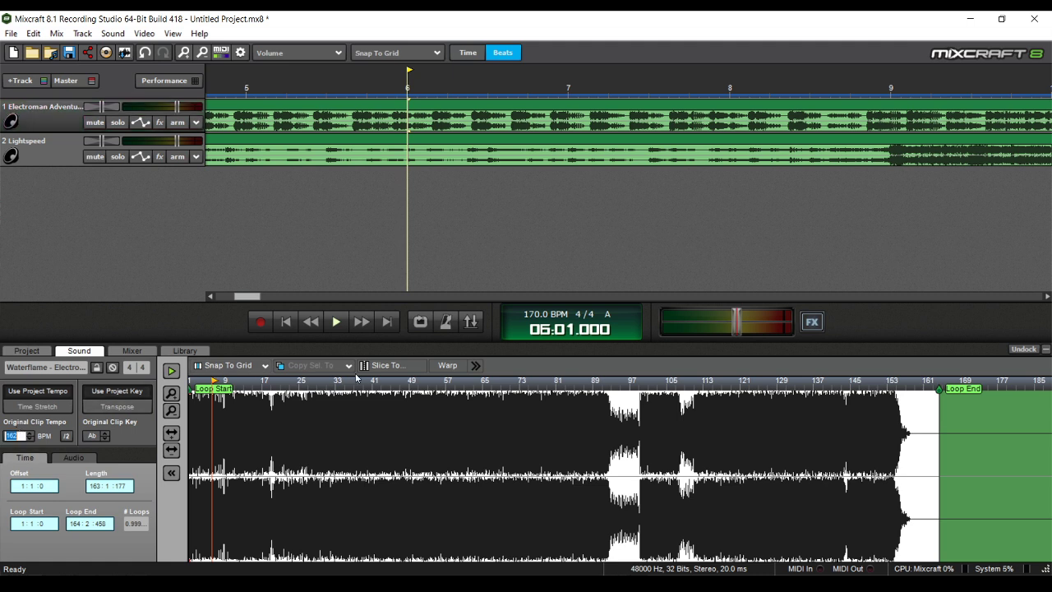
{"action": "type", "text": "165"}
{"action": "key", "text": "Return"}
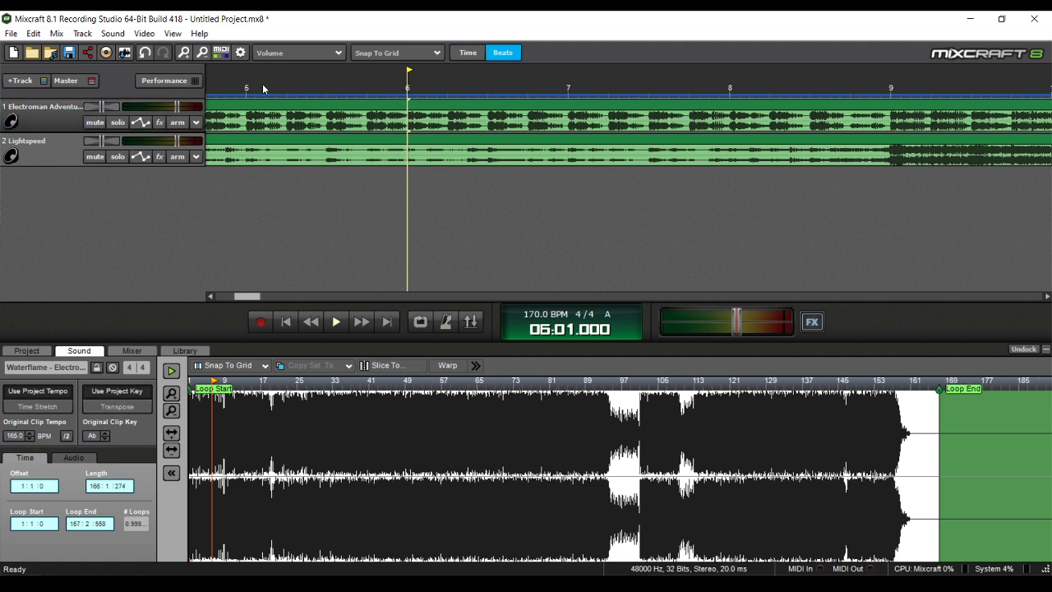
- Check the Electroman clip's beats against the grid at bars 5, 6 and 7
{"action": "left_click", "coordinate": [246, 93]}
{"action": "scroll", "coordinate": [281, 93], "scroll_direction": "down", "scroll_amount": 1}
{"action": "left_click", "coordinate": [383, 88]}
{"action": "left_click", "coordinate": [413, 94]}
{"action": "left_click", "coordinate": [444, 97]}
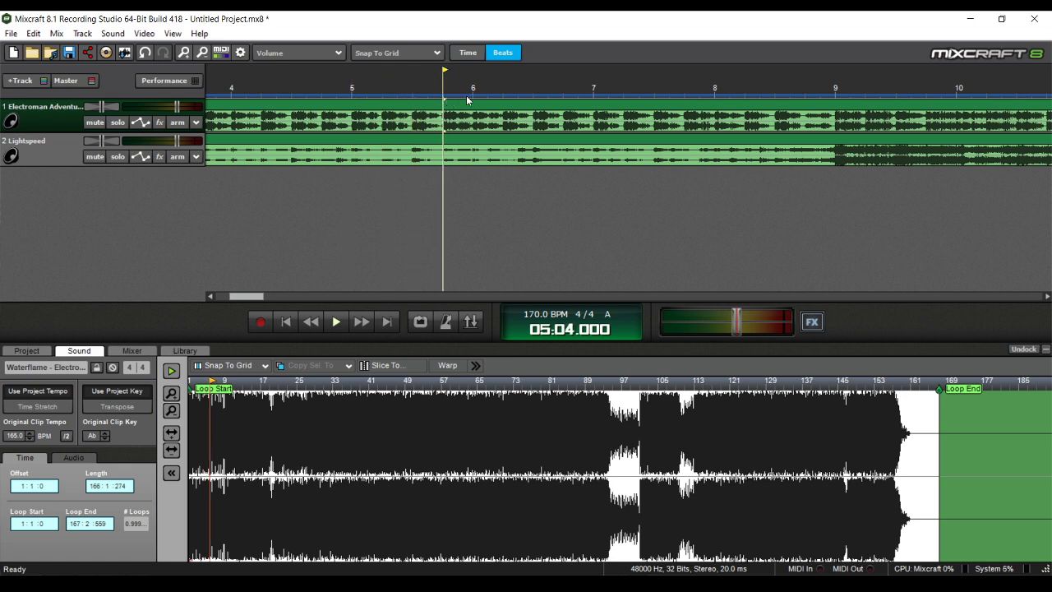
{"action": "left_click", "coordinate": [473, 97]}
{"action": "left_click", "coordinate": [594, 98]}
{"action": "scroll", "coordinate": [594, 189], "scroll_direction": "down", "scroll_amount": 2}
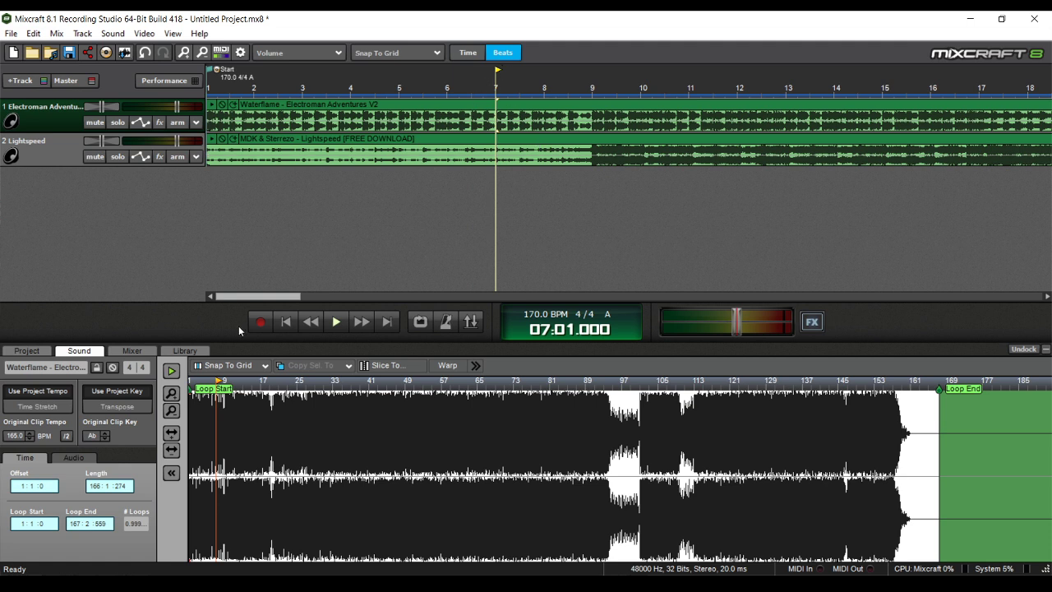
{"action": "left_click", "coordinate": [397, 138]}
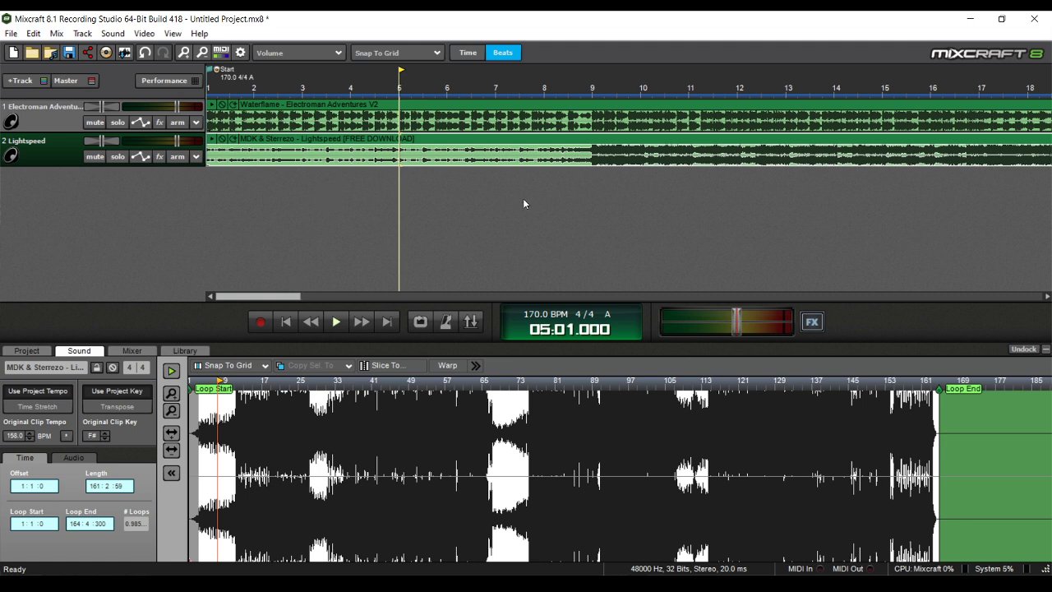
{"action": "left_click", "coordinate": [657, 583]}
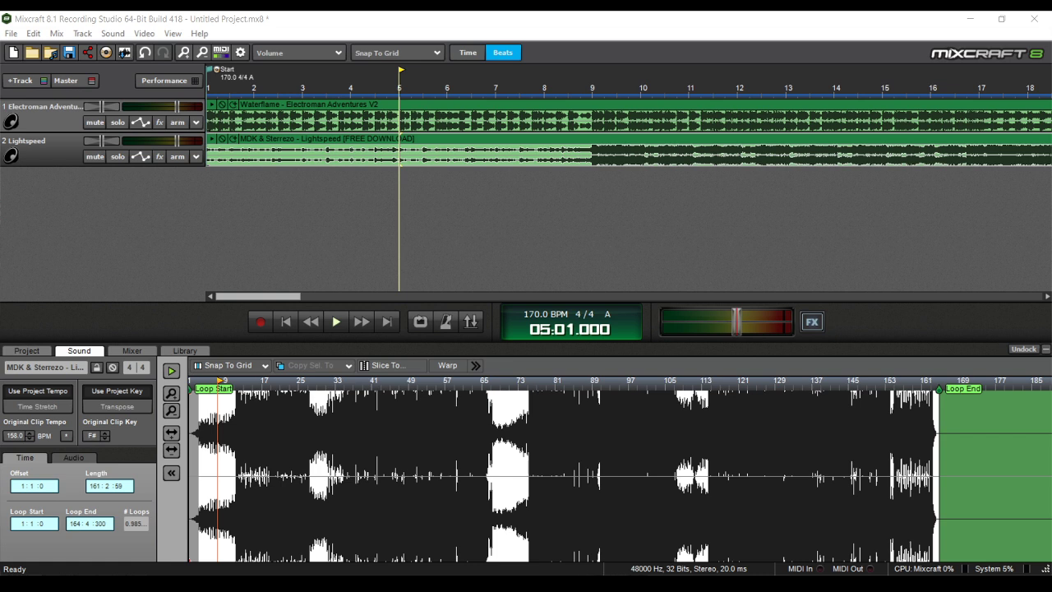
{"action": "key", "text": "alt+Tab"}
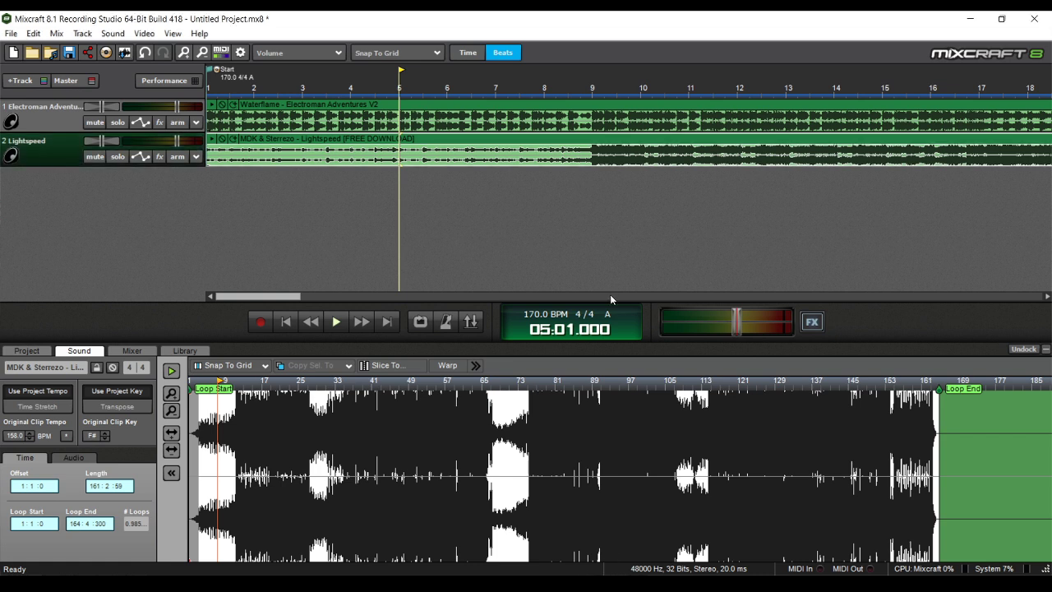
- Examine how both songs align with the grid around bars 7 to 9, including a close view of bar 9
{"action": "scroll", "coordinate": [607, 199], "scroll_direction": "down", "scroll_amount": 2}
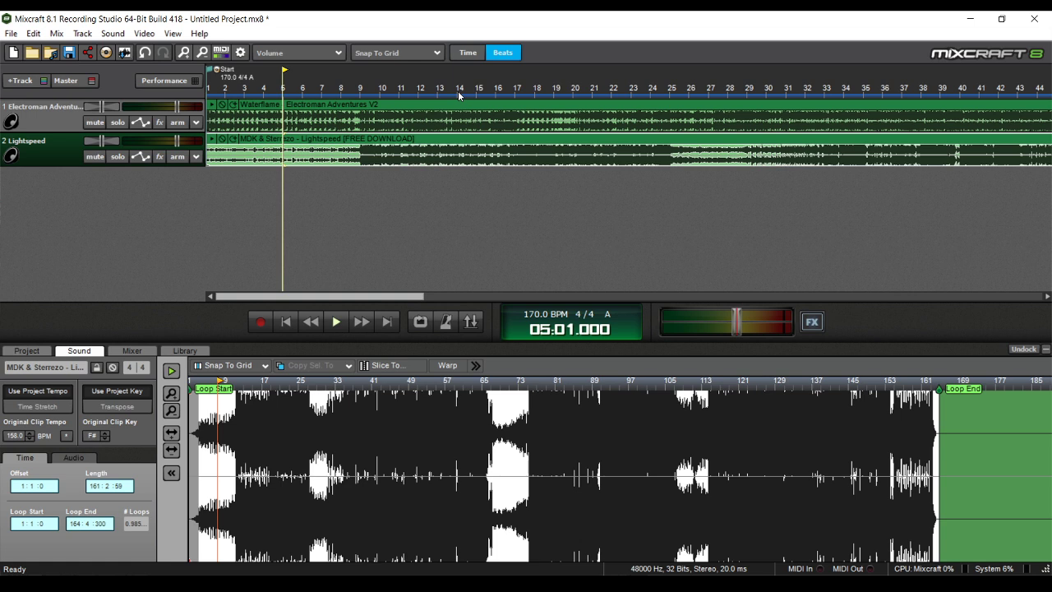
{"action": "scroll", "coordinate": [458, 91], "scroll_direction": "down", "scroll_amount": 1}
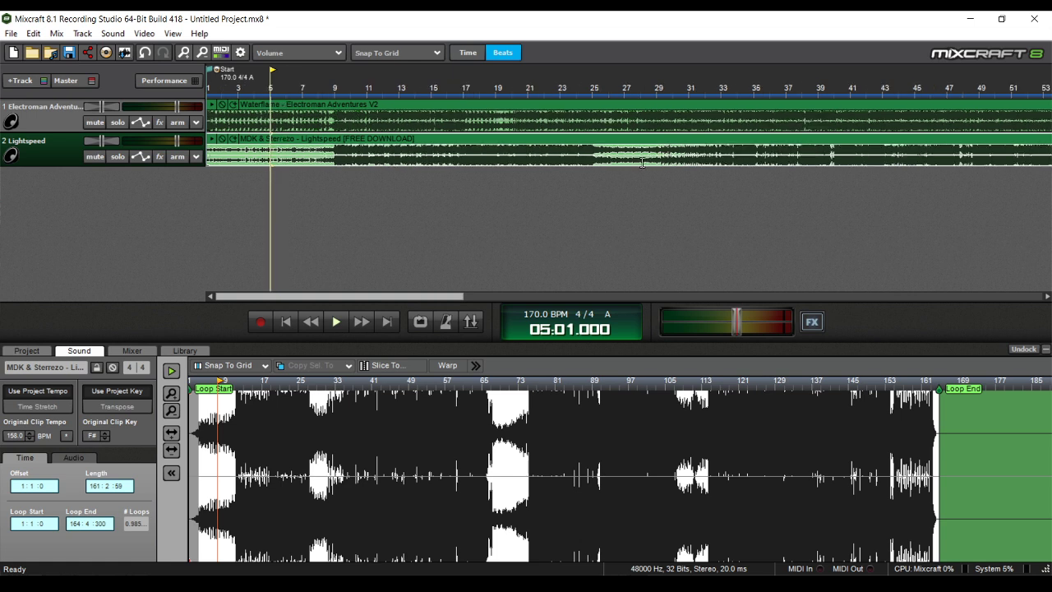
{"action": "left_click", "coordinate": [594, 92]}
{"action": "left_click", "coordinate": [303, 92]}
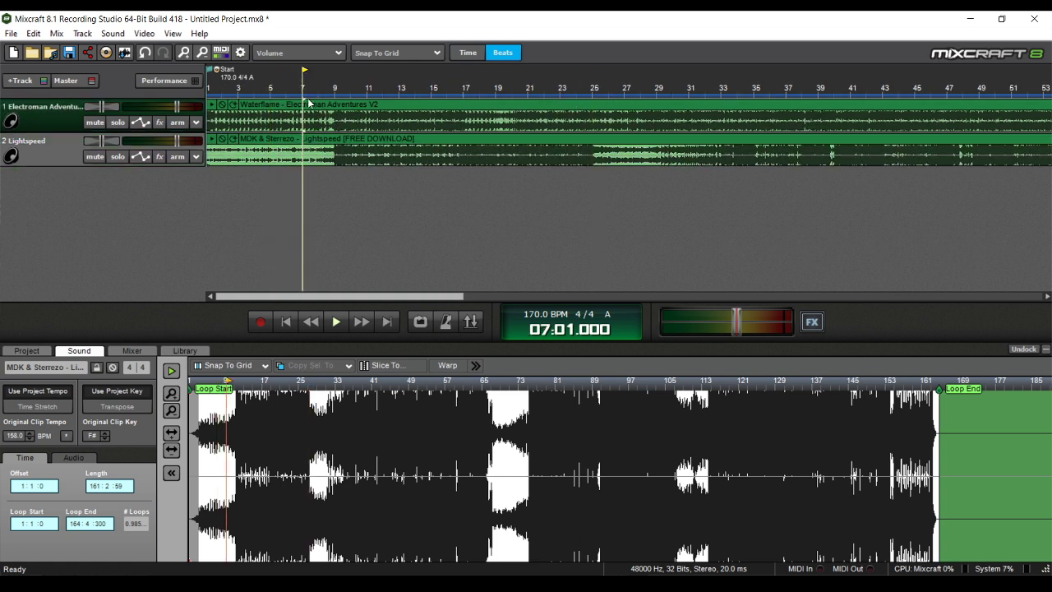
{"action": "scroll", "coordinate": [356, 115], "scroll_direction": "up", "scroll_amount": 3}
{"action": "left_click", "coordinate": [484, 89]}
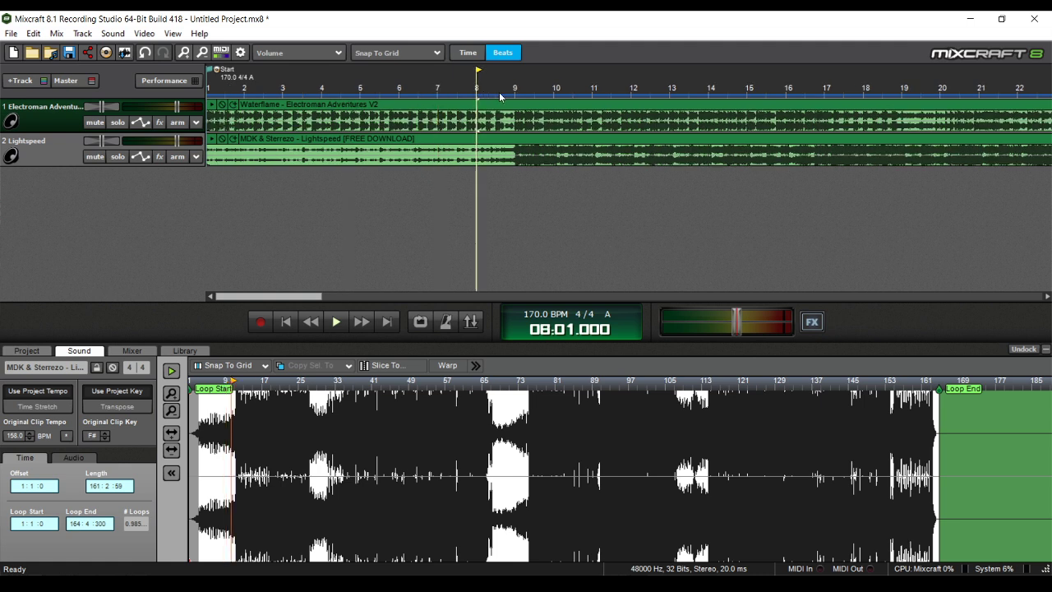
{"action": "left_click", "coordinate": [500, 97]}
{"action": "scroll", "coordinate": [499, 97], "scroll_direction": "up", "scroll_amount": 1}
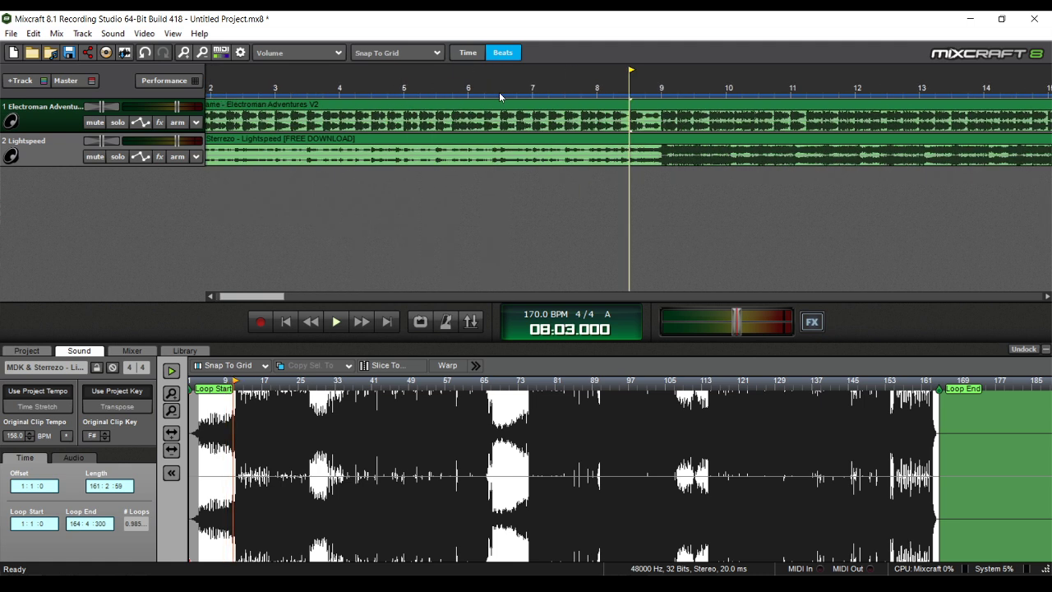
{"action": "left_click", "coordinate": [658, 97]}
{"action": "scroll", "coordinate": [658, 97], "scroll_direction": "up", "scroll_amount": 4}
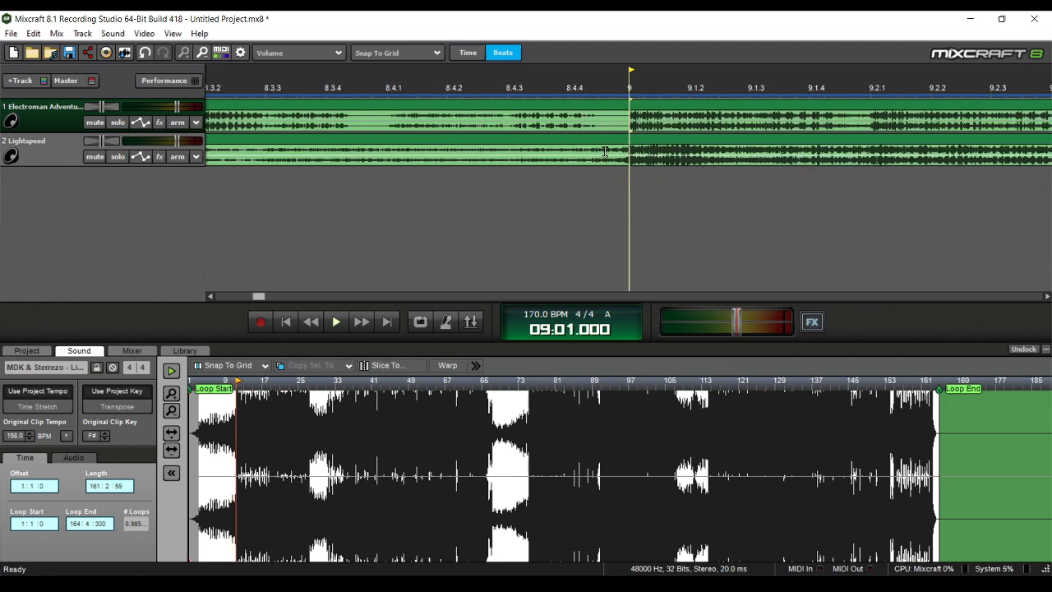
{"action": "scroll", "coordinate": [605, 152], "scroll_direction": "down", "scroll_amount": 5}
{"action": "left_click", "coordinate": [577, 97]}
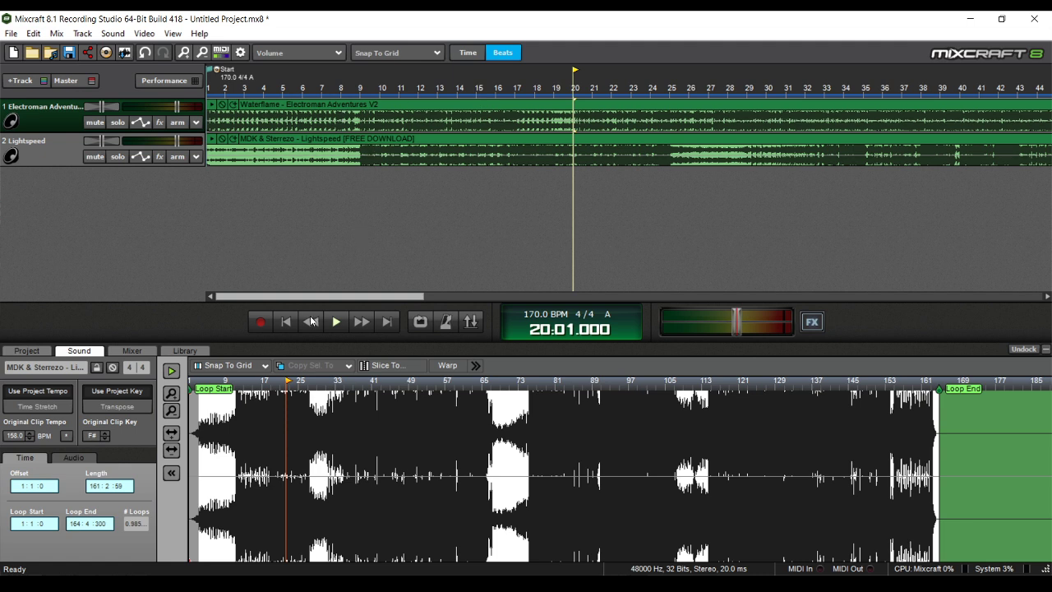
- Compare the Electroman and Lightspeed clips at bar 6 and across their full lengths
{"action": "scroll", "coordinate": [359, 137], "scroll_direction": "down", "scroll_amount": 1}
{"action": "left_click", "coordinate": [270, 91]}
{"action": "scroll", "coordinate": [318, 92], "scroll_direction": "down", "scroll_amount": 1}
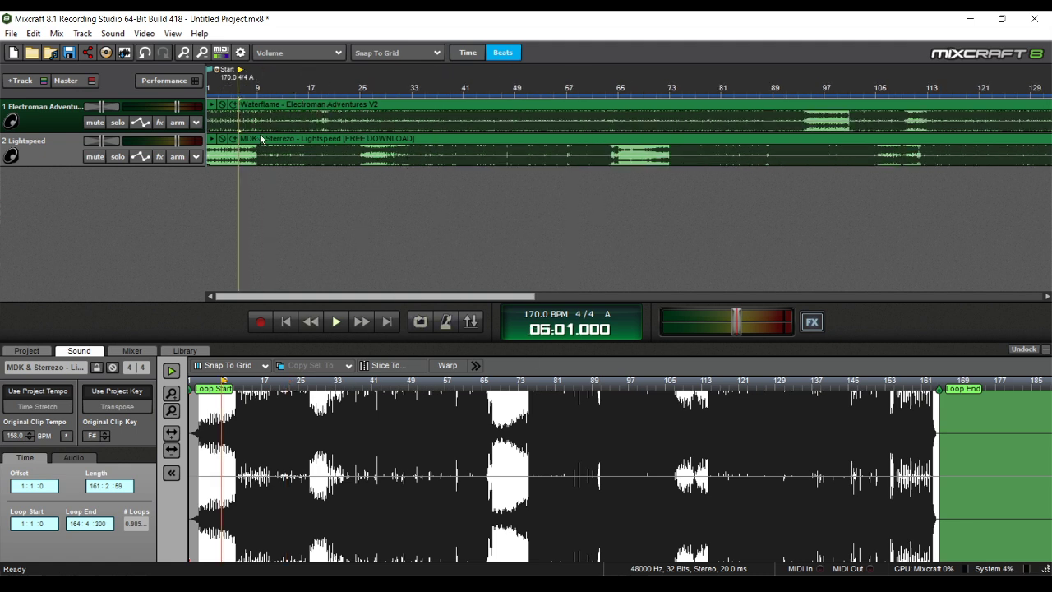
{"action": "scroll", "coordinate": [317, 106], "scroll_direction": "up", "scroll_amount": 2}
{"action": "left_click", "coordinate": [316, 109]}
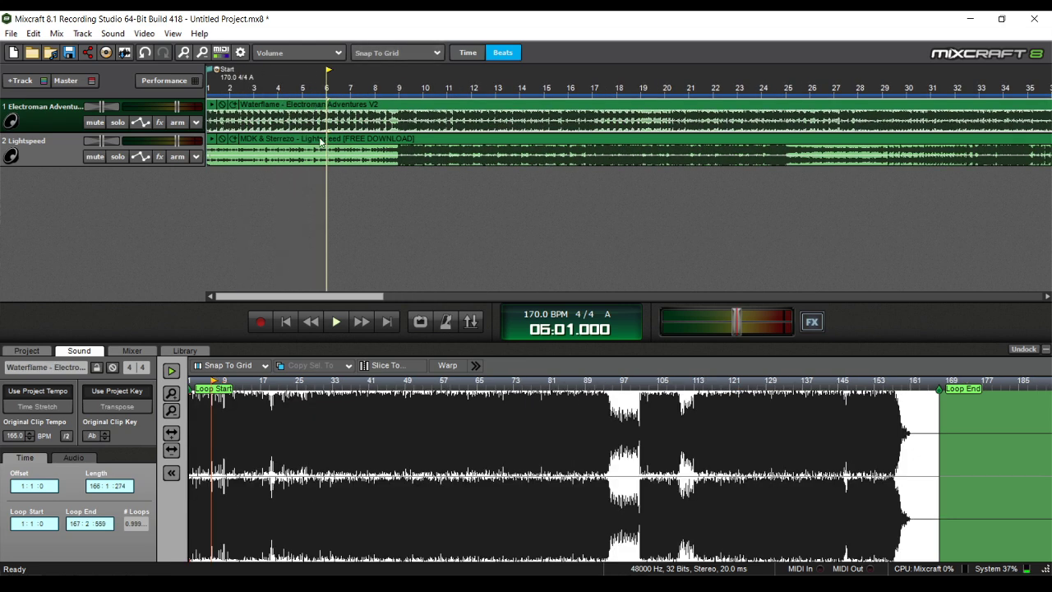
{"action": "left_click", "coordinate": [322, 146]}
{"action": "scroll", "coordinate": [475, 128], "scroll_direction": "down", "scroll_amount": 1}
{"action": "scroll", "coordinate": [475, 127], "scroll_direction": "down", "scroll_amount": 3}
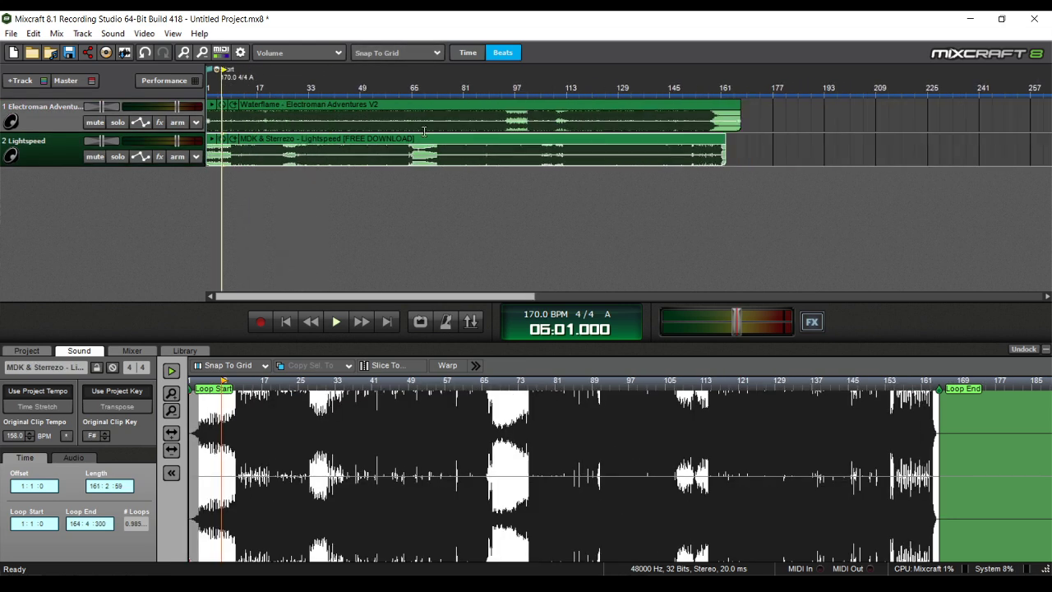
{"action": "scroll", "coordinate": [240, 141], "scroll_direction": "up", "scroll_amount": 1}
{"action": "scroll", "coordinate": [240, 141], "scroll_direction": "up", "scroll_amount": 3}
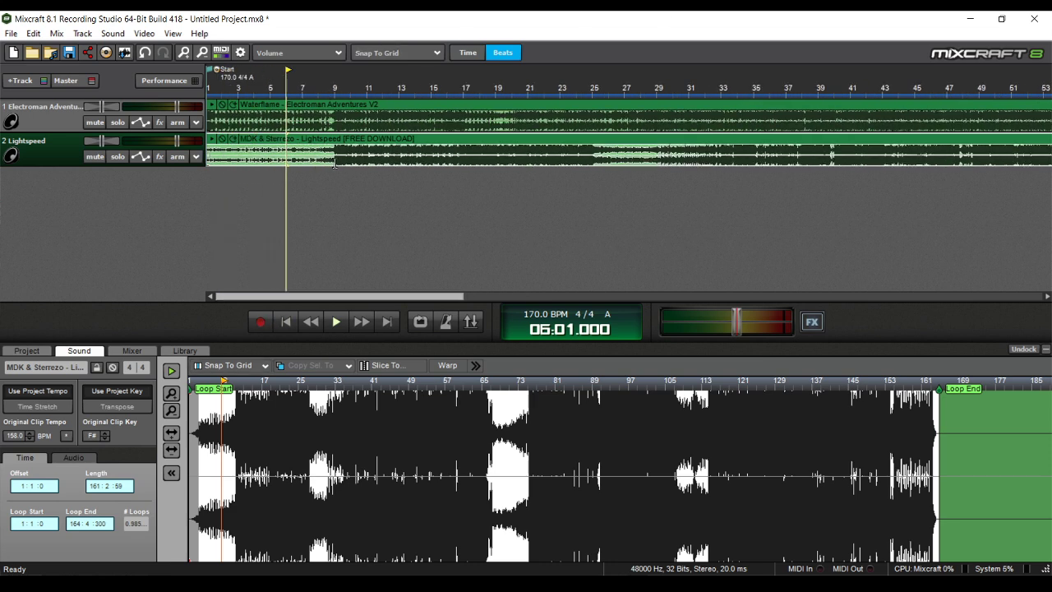
- Play both songs from bar 9, stop to lower the master volume slightly, and resume playback
{"action": "left_click", "coordinate": [337, 93]}
{"action": "key", "text": "space"}
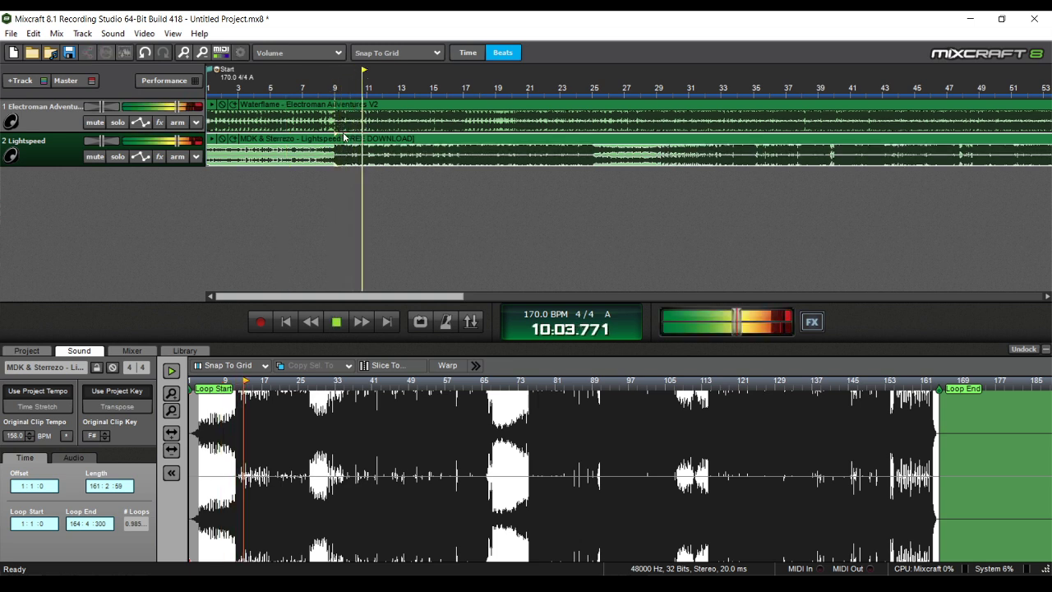
{"action": "key", "text": "space"}
{"action": "left_click_drag", "start_coordinate": [736, 323], "coordinate": [730, 323]}
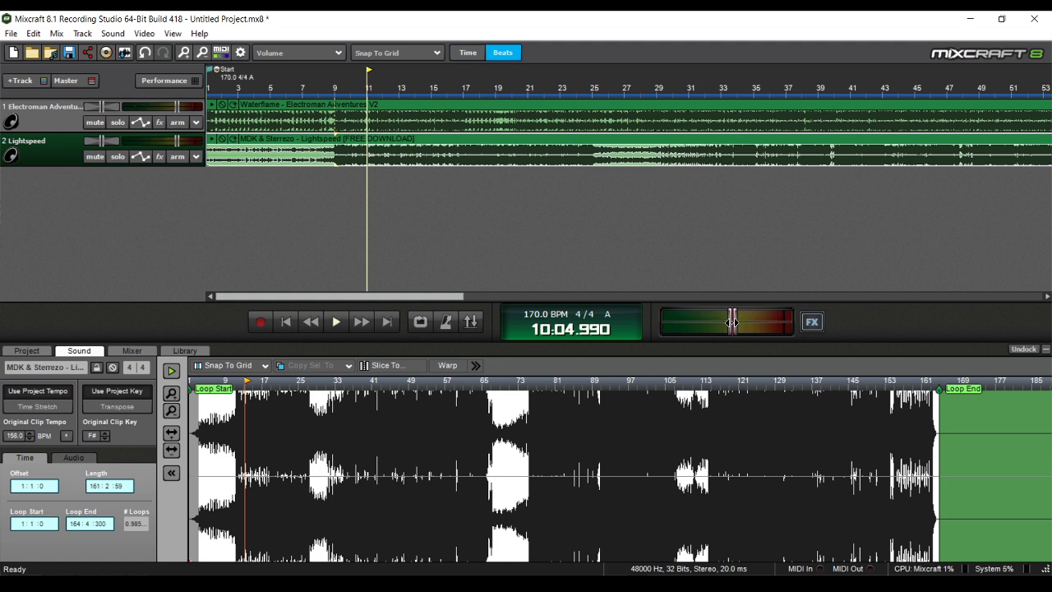
{"action": "key", "text": "space"}
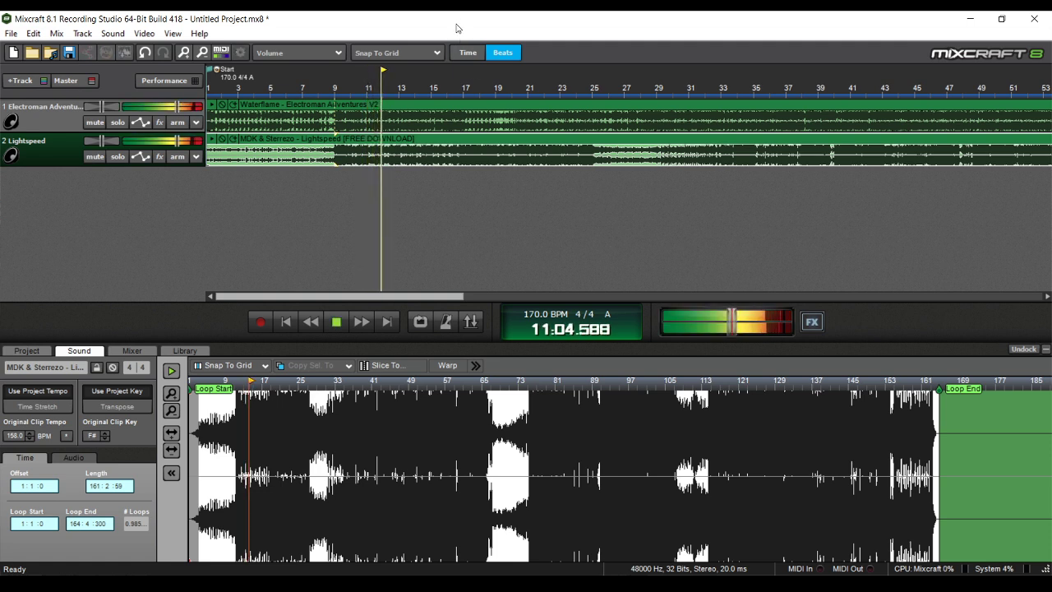
- Stop playback, lower the Lightspeed track's volume slightly, and play both songs again from bar 9
{"action": "key", "text": "space"}
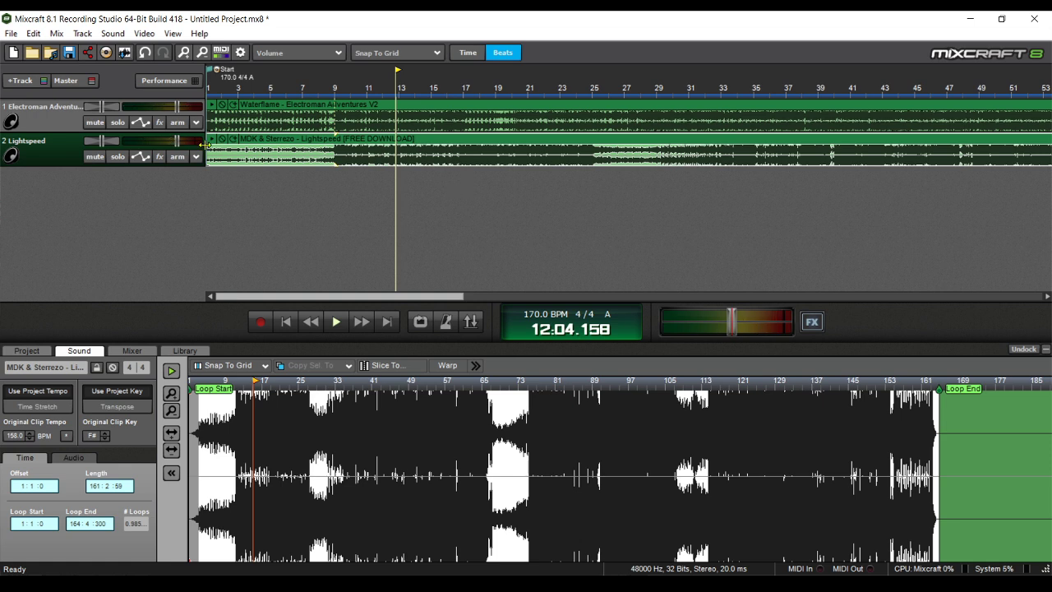
{"action": "left_click_drag", "start_coordinate": [175, 140], "coordinate": [167, 138]}
{"action": "left_click", "coordinate": [334, 90]}
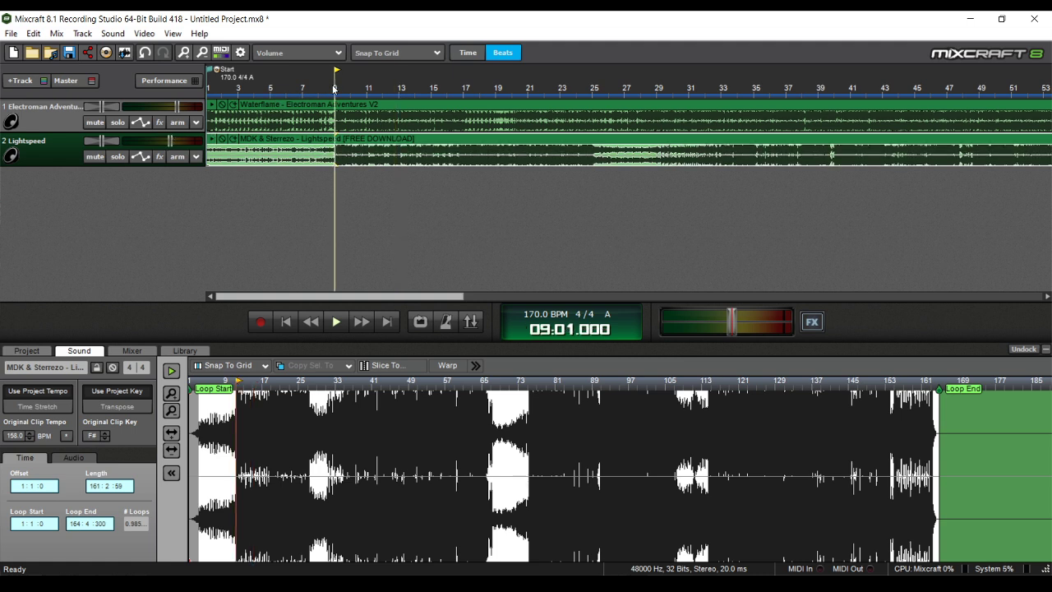
{"action": "key", "text": "space"}
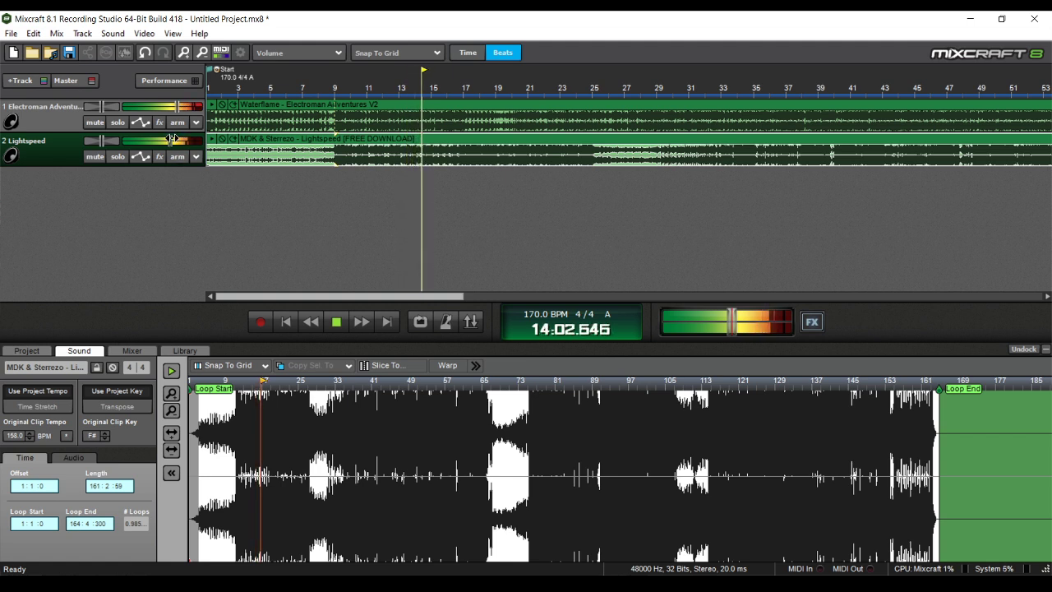
- Play both songs from bar 5 to check the lowered Lightspeed volume, and stop playback
{"action": "left_click", "coordinate": [720, 104]}
{"action": "scroll", "coordinate": [720, 105], "scroll_direction": "down", "scroll_amount": 1}
{"action": "key", "text": "space"}
{"action": "left_click", "coordinate": [300, 97]}
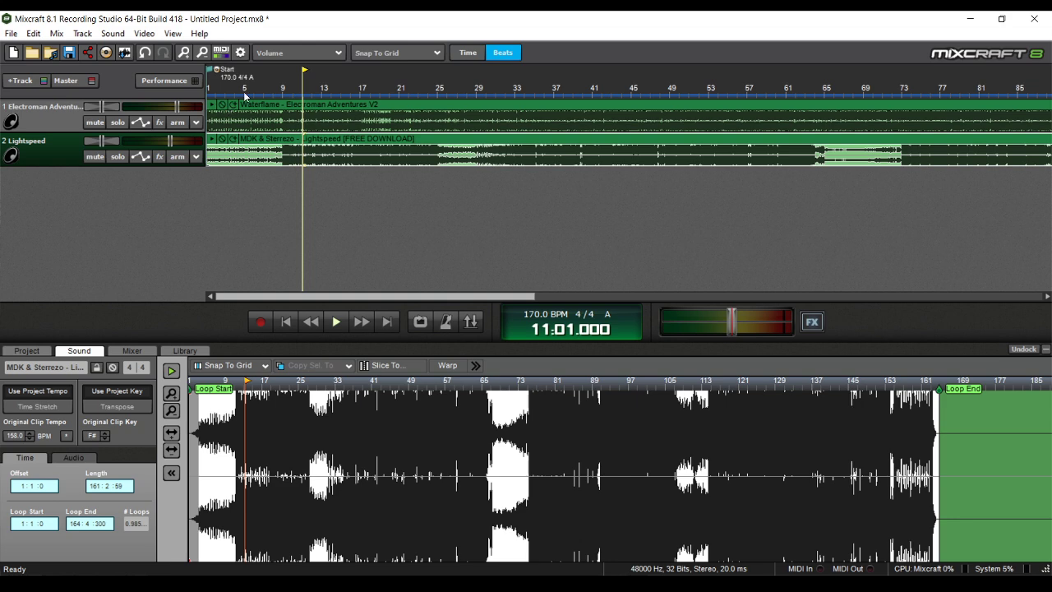
{"action": "left_click", "coordinate": [245, 97]}
{"action": "key", "text": "space"}
{"action": "scroll", "coordinate": [331, 126], "scroll_direction": "up", "scroll_amount": 4}
{"action": "scroll", "coordinate": [331, 125], "scroll_direction": "down", "scroll_amount": 5}
{"action": "key", "text": "space"}
{"action": "scroll", "coordinate": [283, 144], "scroll_direction": "up", "scroll_amount": 3}
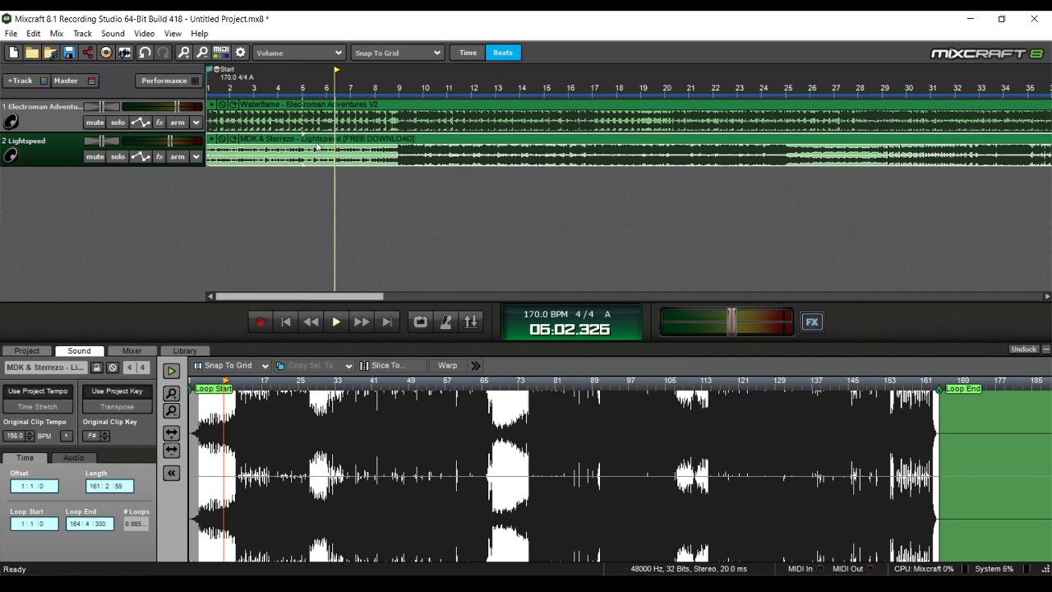
- Return to the project start and play both songs through the first eight bars
{"action": "left_click", "coordinate": [285, 321]}
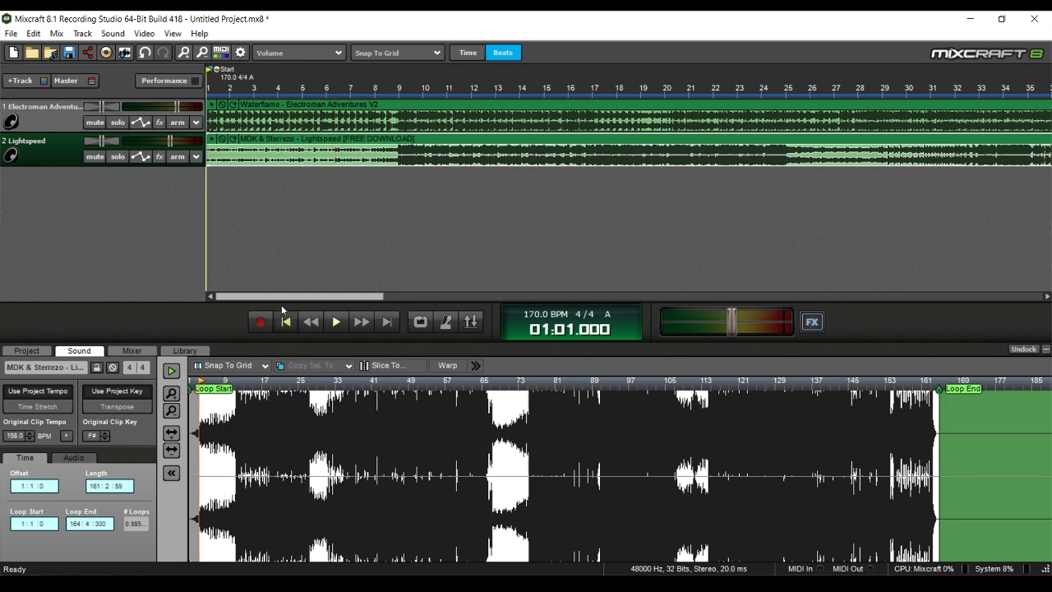
{"action": "scroll", "coordinate": [321, 204], "scroll_direction": "down", "scroll_amount": 3}
{"action": "scroll", "coordinate": [322, 197], "scroll_direction": "down", "scroll_amount": 1}
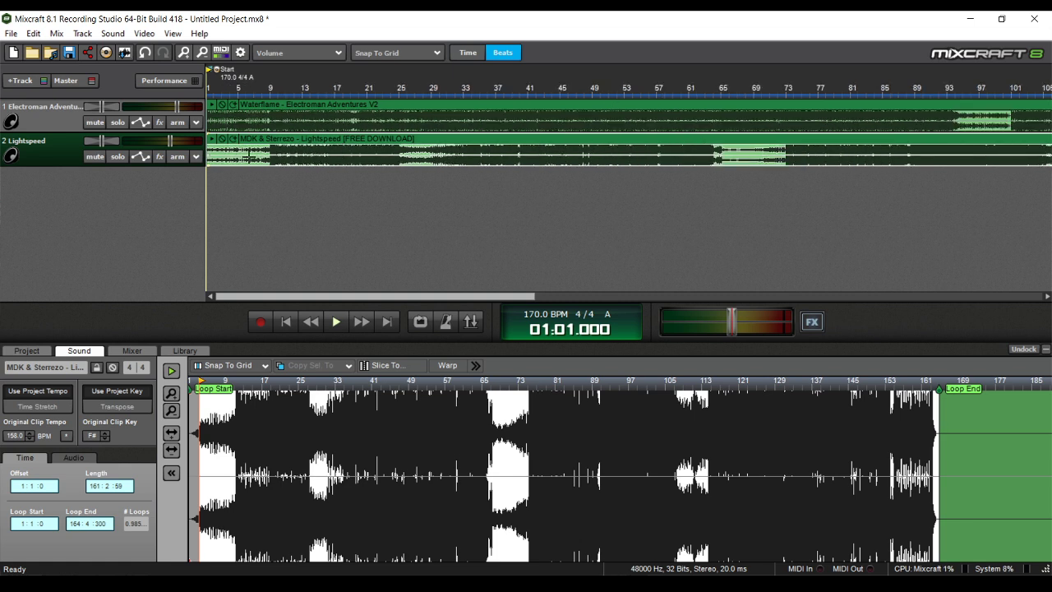
{"action": "scroll", "coordinate": [240, 179], "scroll_direction": "up", "scroll_amount": 1}
{"action": "scroll", "coordinate": [366, 148], "scroll_direction": "up", "scroll_amount": 3}
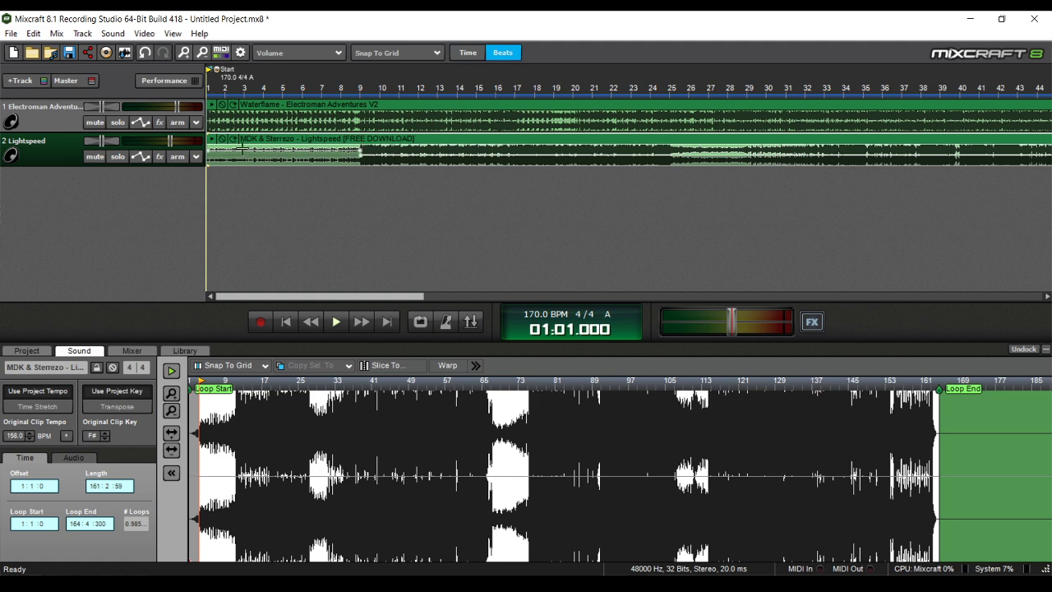
{"action": "scroll", "coordinate": [223, 139], "scroll_direction": "up", "scroll_amount": 1}
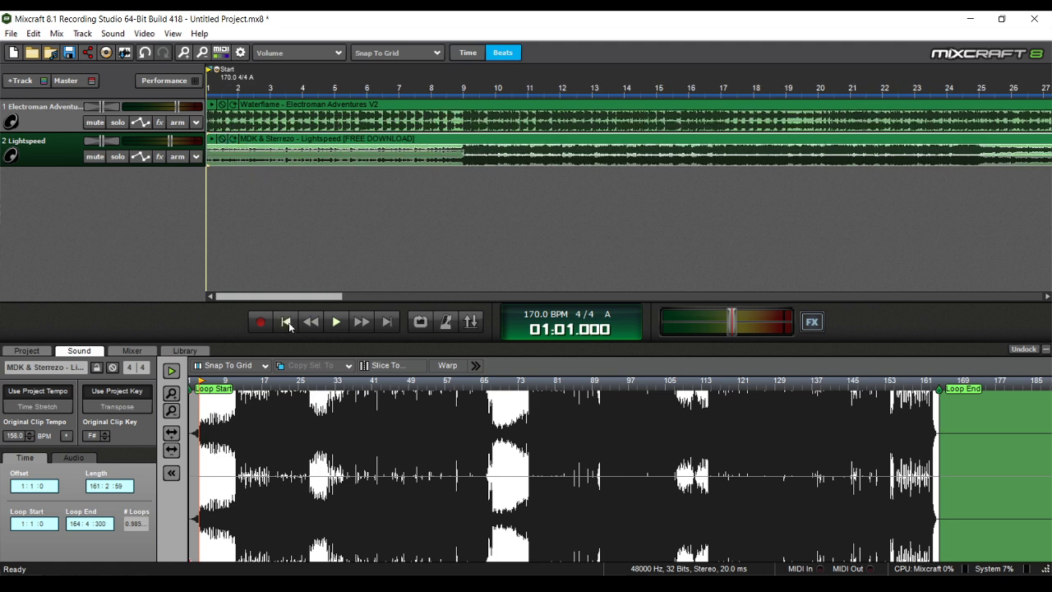
{"action": "key", "text": "space"}
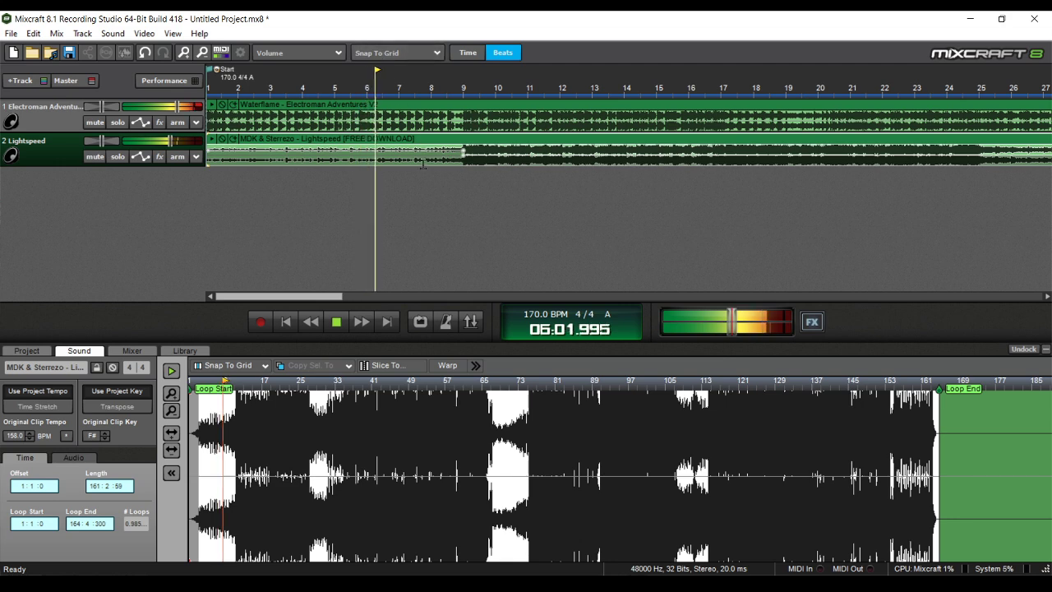
{"action": "scroll", "coordinate": [411, 152], "scroll_direction": "down", "scroll_amount": 2}
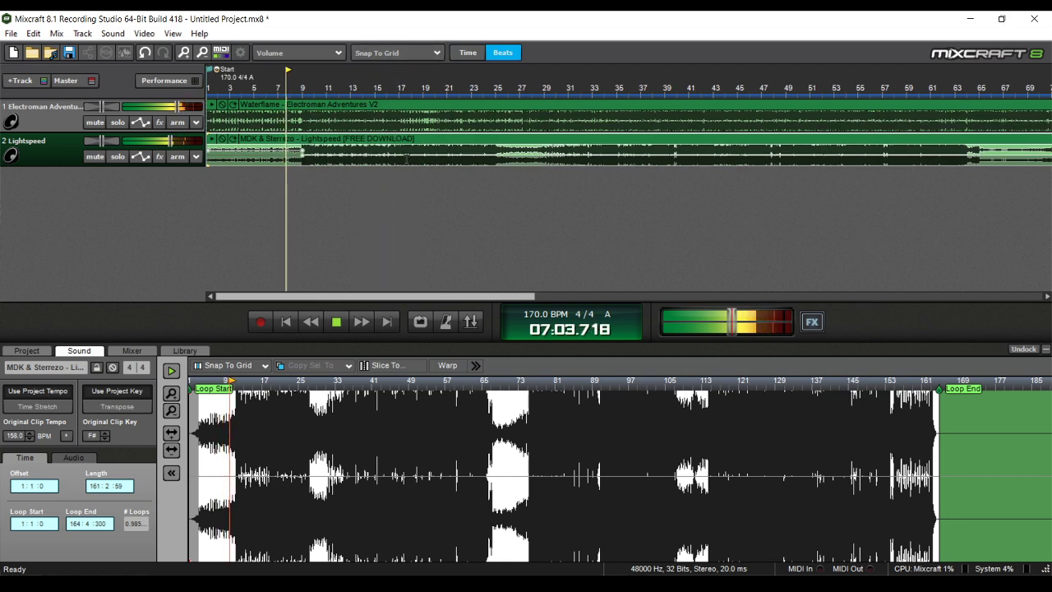
{"action": "key", "text": "space"}
{"action": "scroll", "coordinate": [340, 123], "scroll_direction": "down", "scroll_amount": 1}
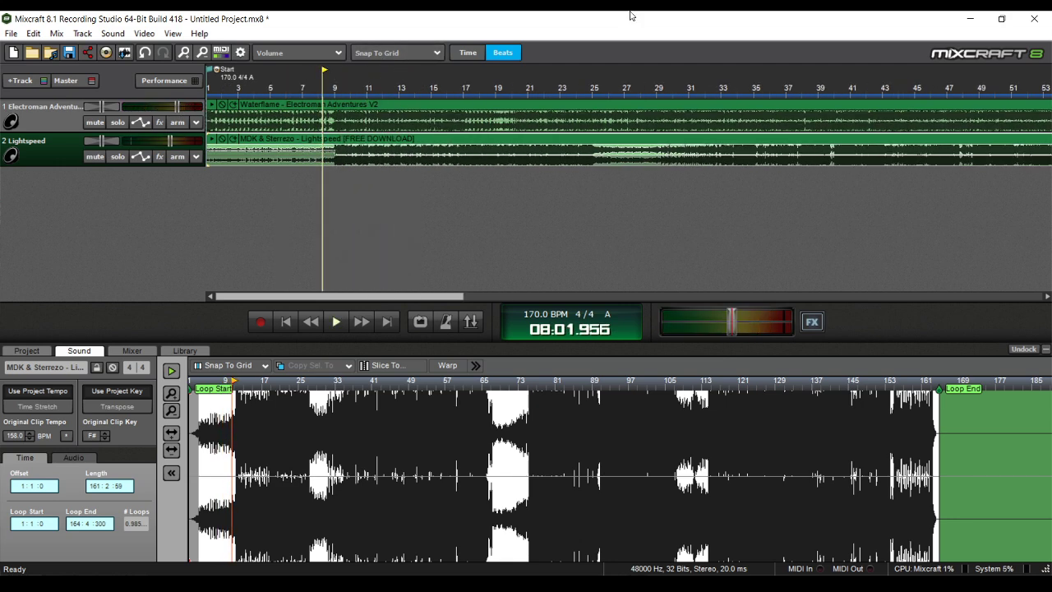
{"action": "scroll", "coordinate": [341, 125], "scroll_direction": "down", "scroll_amount": 1}
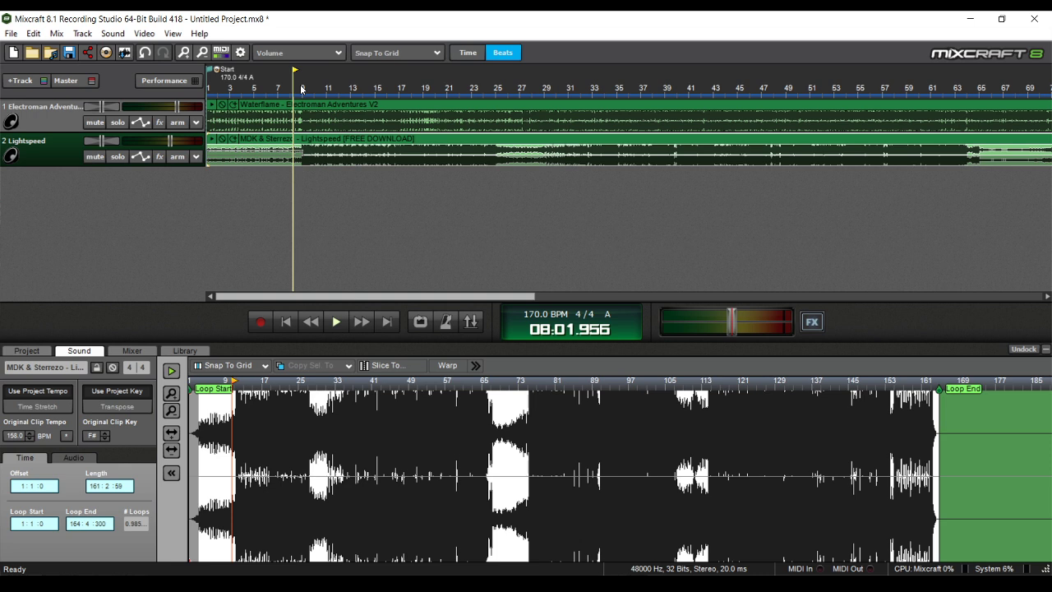
{"action": "scroll", "coordinate": [640, 145], "scroll_direction": "up", "scroll_amount": 4}
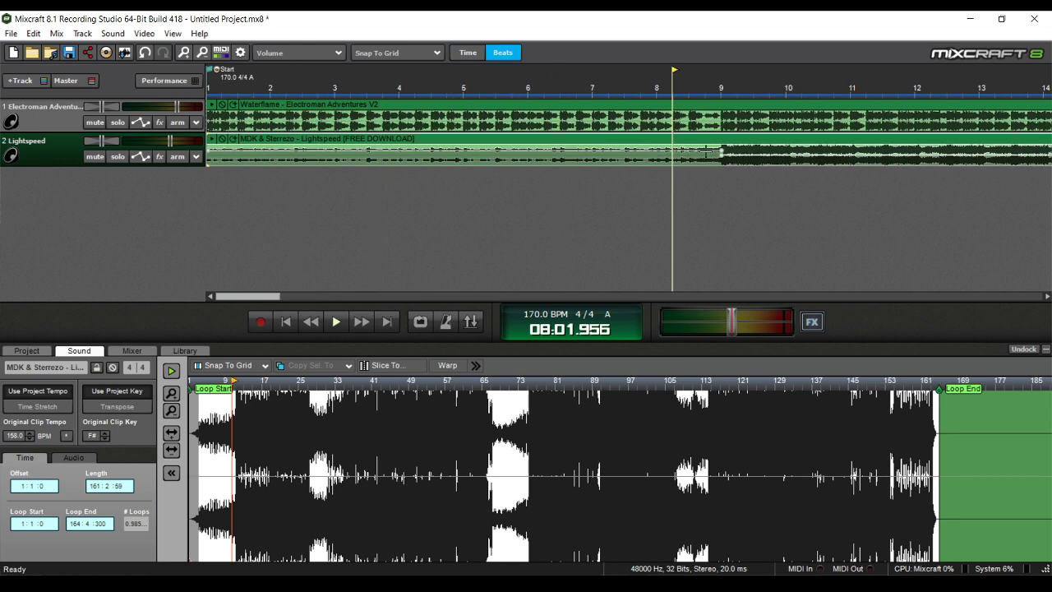
{"action": "scroll", "coordinate": [285, 185], "scroll_direction": "down", "scroll_amount": 4}
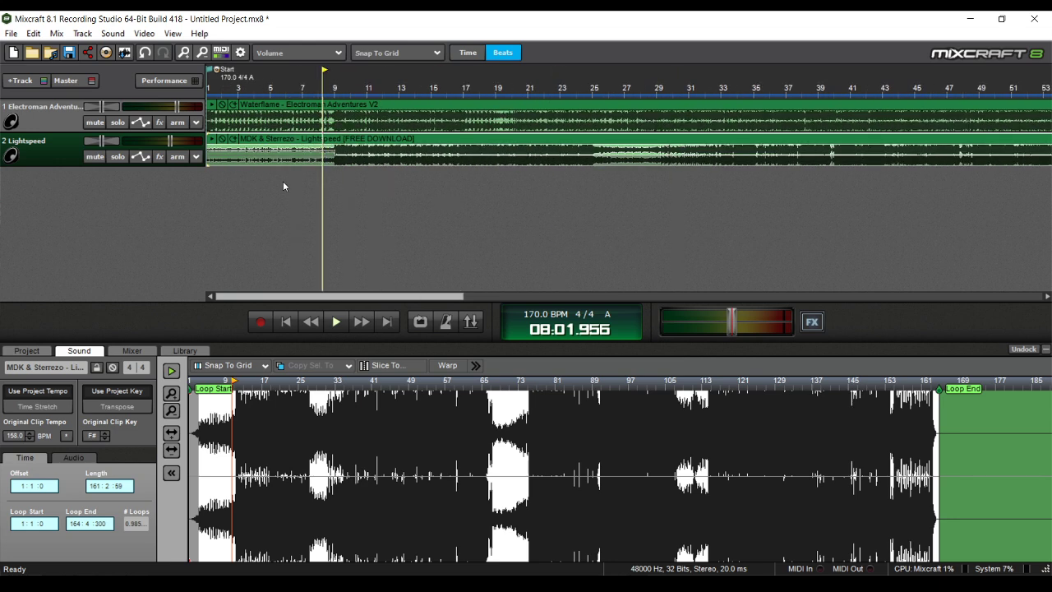
{"action": "scroll", "coordinate": [300, 179], "scroll_direction": "down", "scroll_amount": 1}
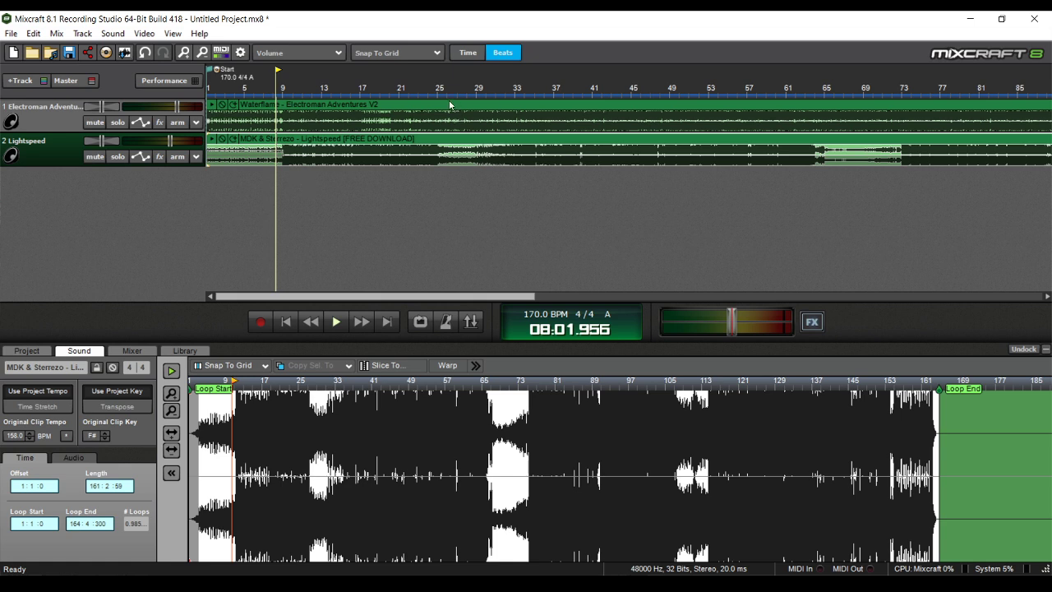
- Select the Electroman clip and place the playhead at bar 21
{"action": "left_click", "coordinate": [393, 99]}
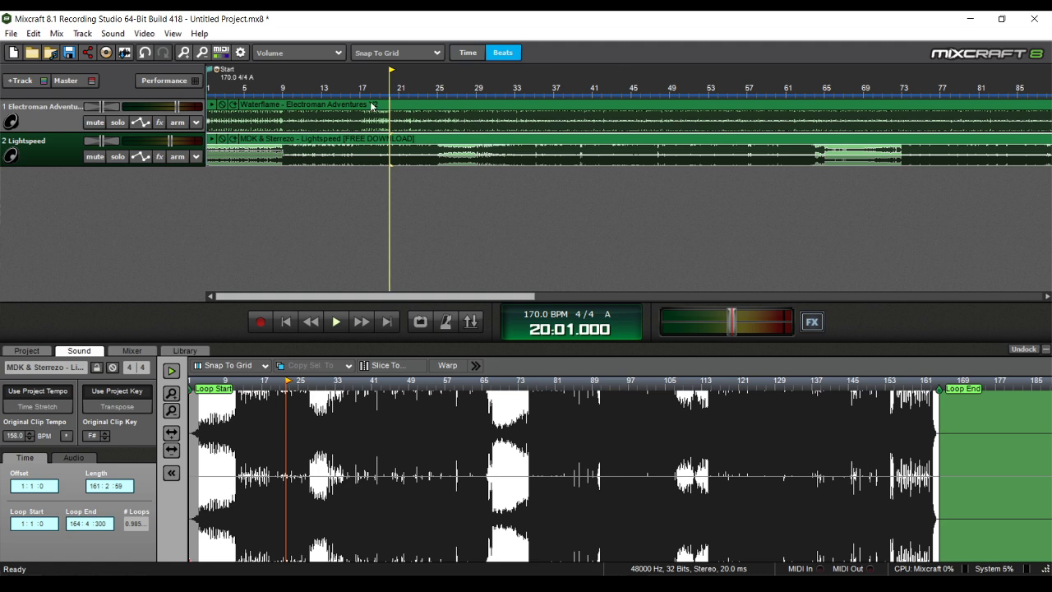
{"action": "left_click", "coordinate": [396, 105]}
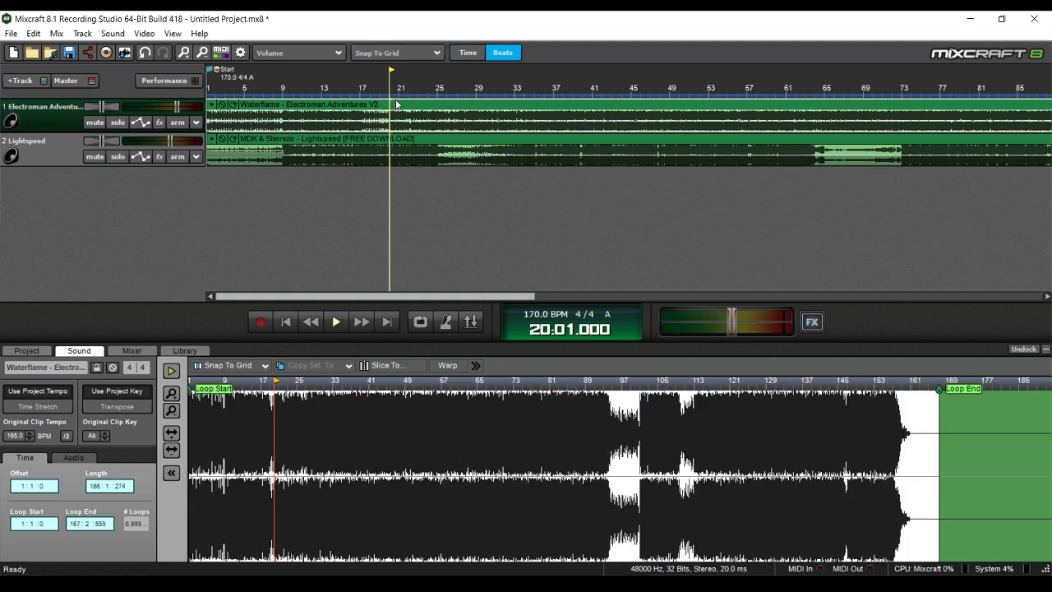
{"action": "left_click", "coordinate": [398, 104]}
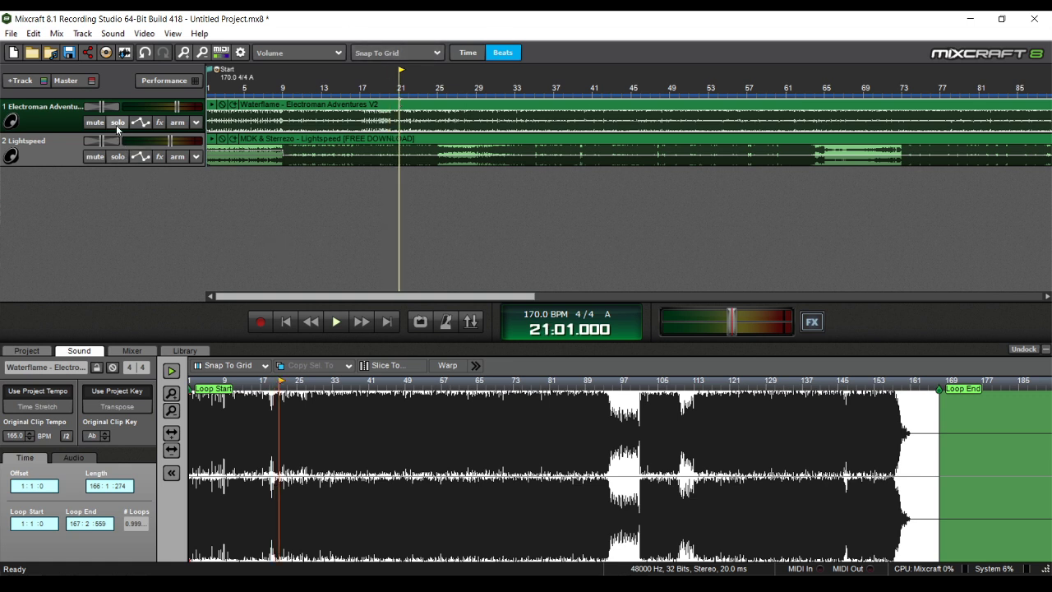
- Solo the Lightspeed track and listen to it from bar 32
{"action": "left_click", "coordinate": [438, 92]}
{"action": "left_click", "coordinate": [123, 159]}
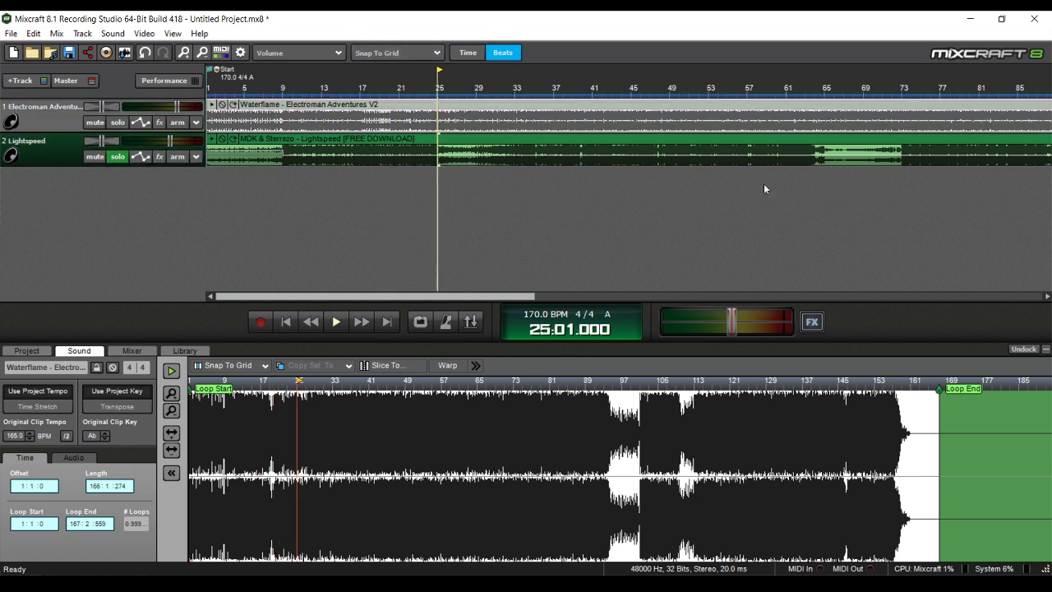
{"action": "left_click", "coordinate": [517, 95]}
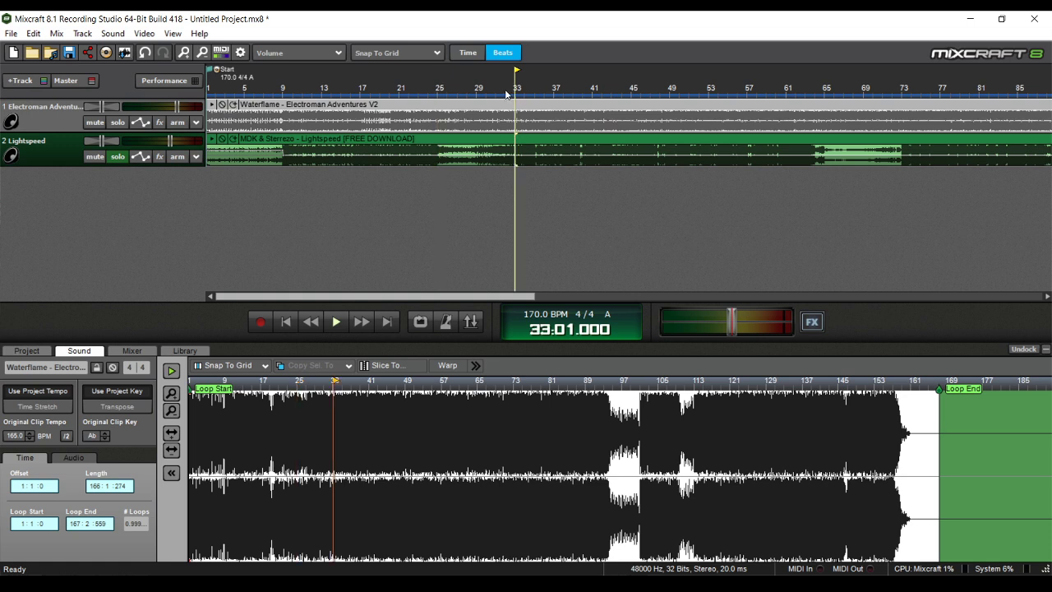
{"action": "left_click", "coordinate": [507, 94]}
{"action": "key", "text": "space"}
{"action": "scroll", "coordinate": [666, 175], "scroll_direction": "up", "scroll_amount": 2}
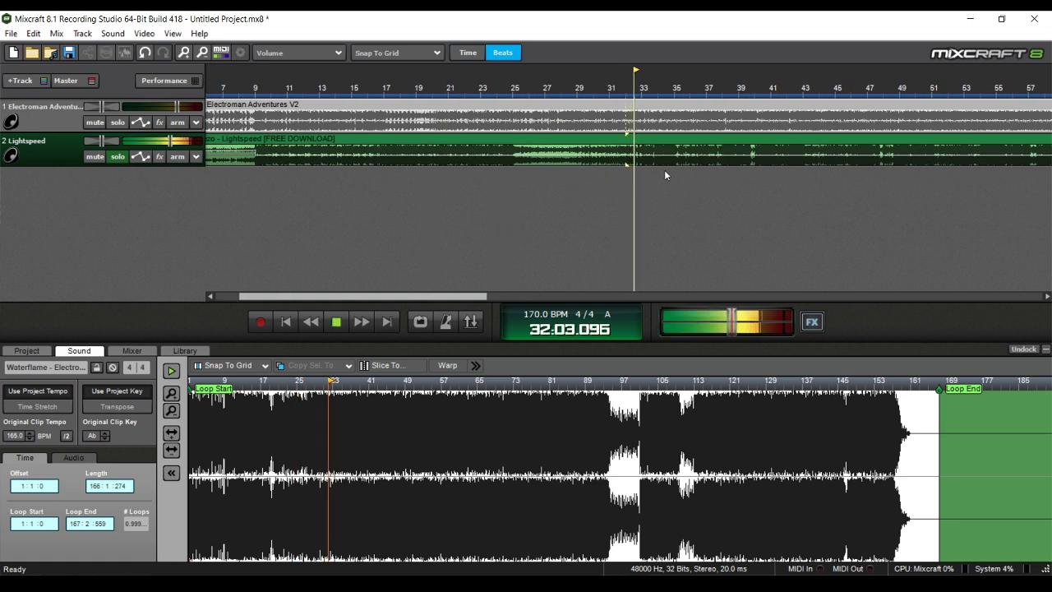
{"action": "scroll", "coordinate": [664, 169], "scroll_direction": "down", "scroll_amount": 3}
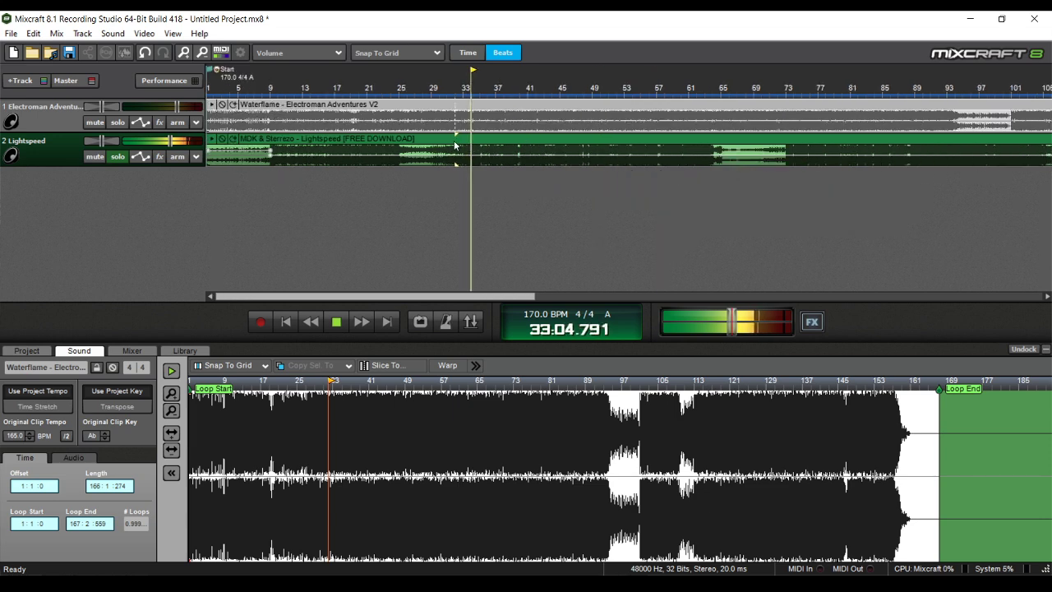
{"action": "key", "text": "space"}
- Solo the Electroman track instead of Lightspeed and listen to it around bars 26 to 29
{"action": "left_click", "coordinate": [406, 99]}
{"action": "left_click", "coordinate": [405, 99]}
{"action": "key", "text": "space"}
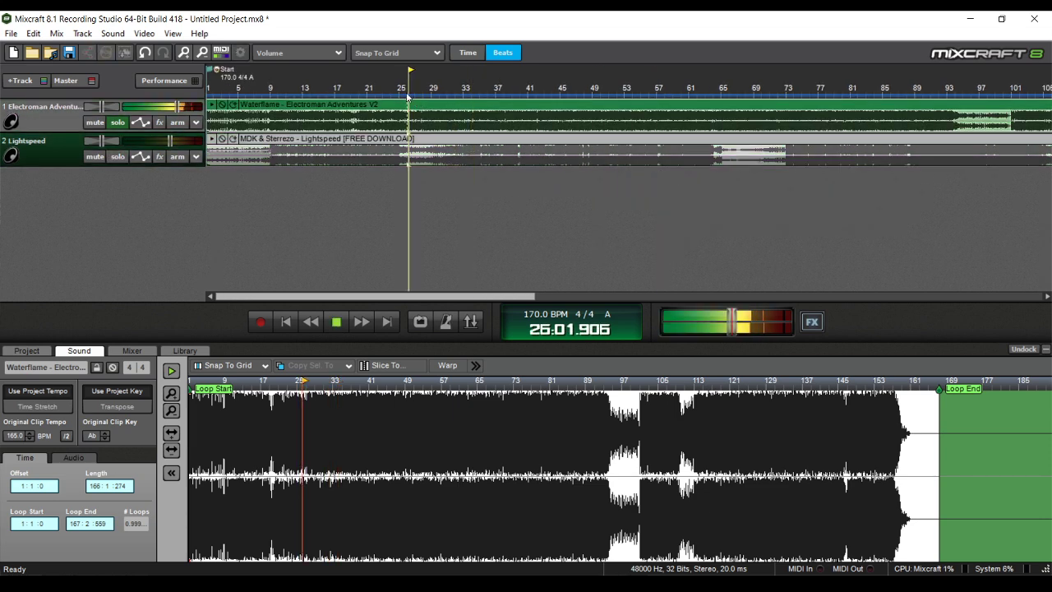
{"action": "scroll", "coordinate": [444, 95], "scroll_direction": "up", "scroll_amount": 1}
{"action": "key", "text": "space"}
{"action": "left_click", "coordinate": [468, 97]}
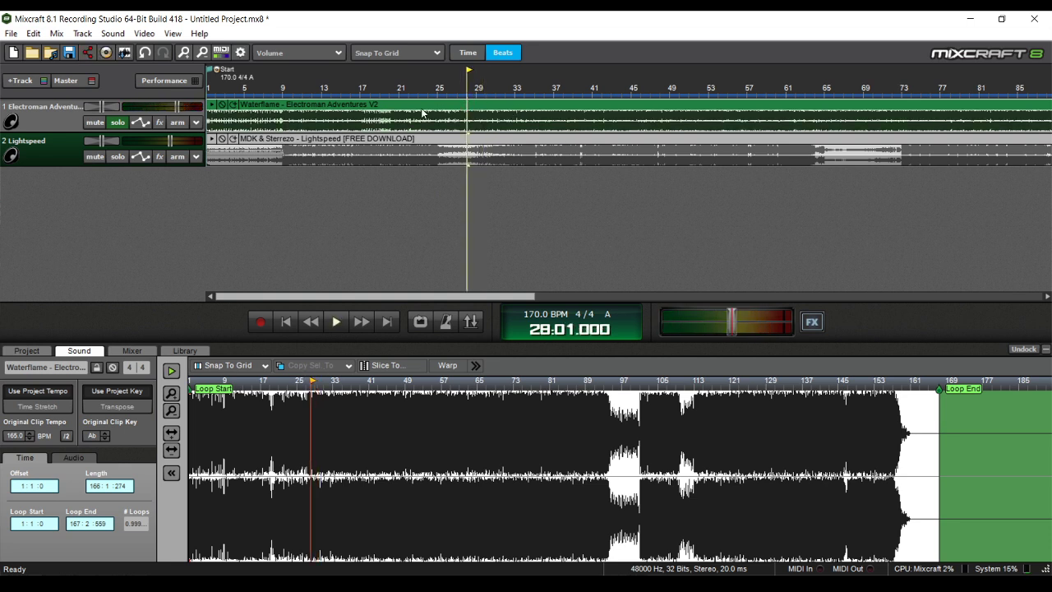
{"action": "key", "text": "space"}
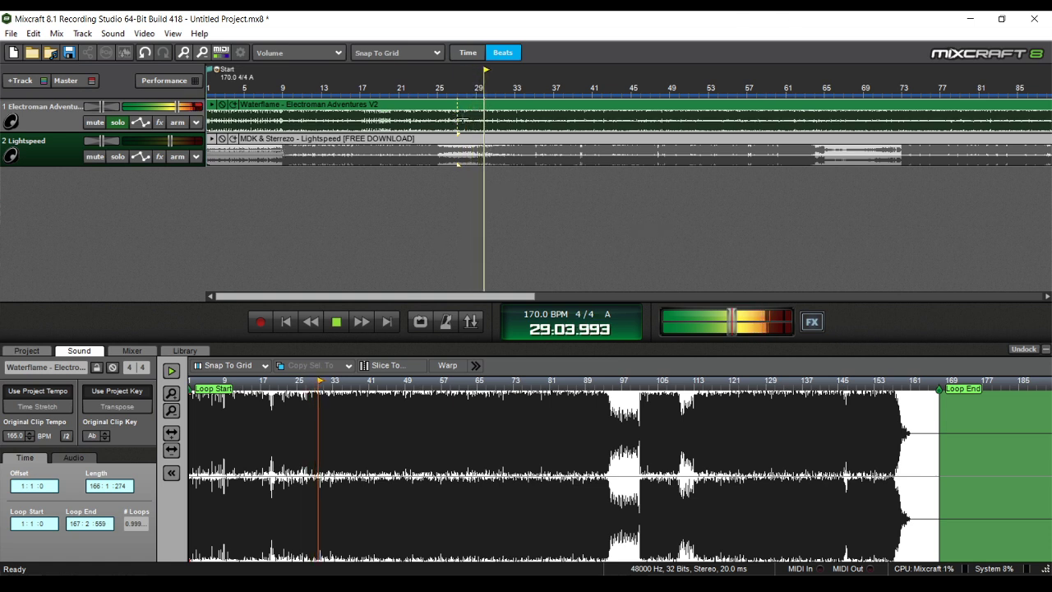
{"action": "key", "text": "space"}
- Split the Electroman clip at bar 21 and select the part after the split
{"action": "left_click", "coordinate": [399, 107]}
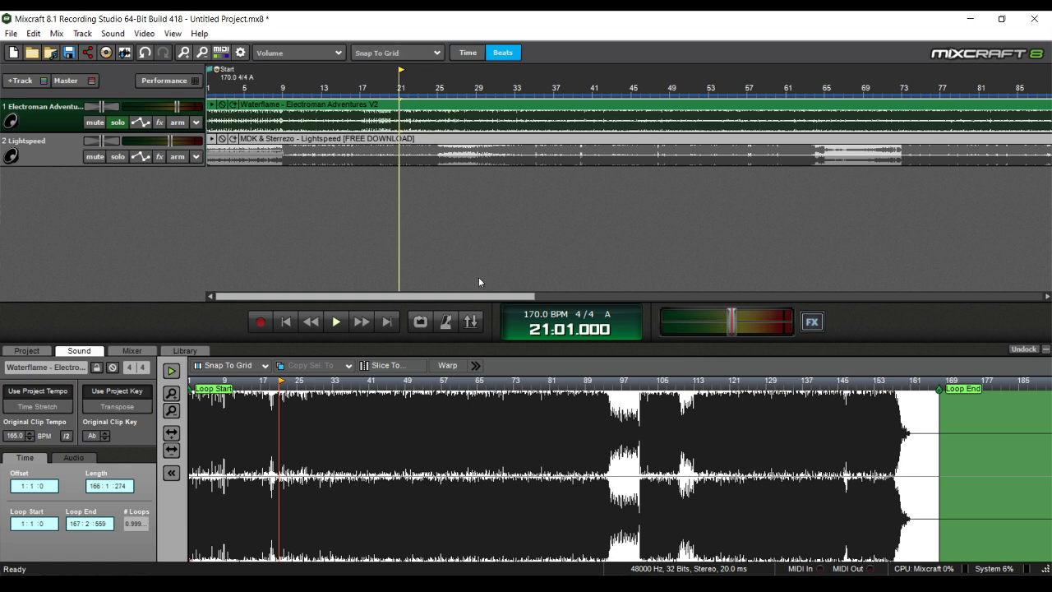
{"action": "key", "text": "ctrl+t"}
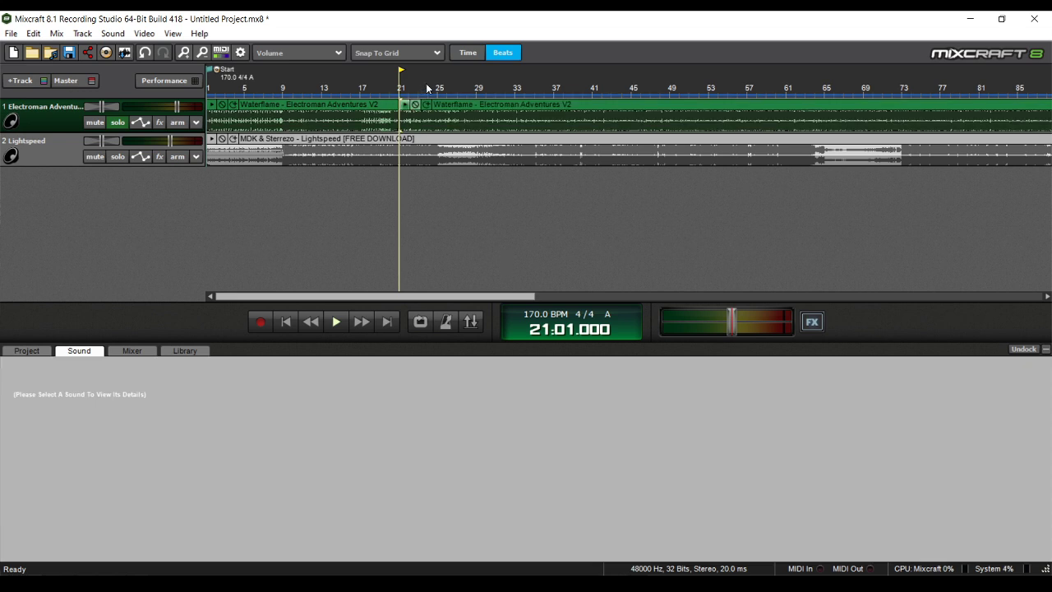
{"action": "left_click_drag", "start_coordinate": [472, 108], "coordinate": [448, 110]}
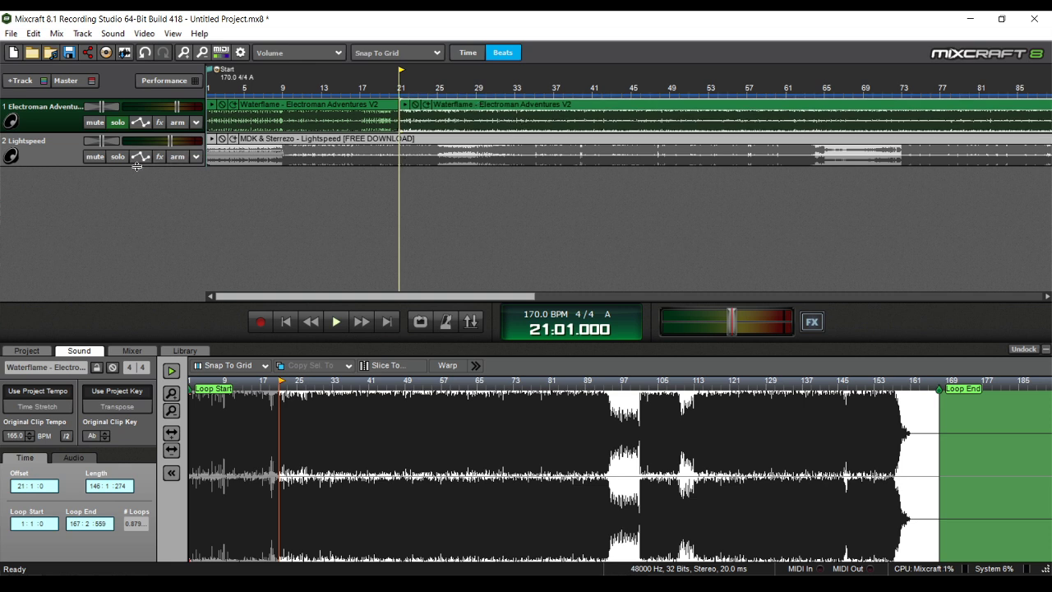
- Listen to the soloed Electroman track around bars 33 and 29, and turn off its solo
{"action": "left_click", "coordinate": [518, 89]}
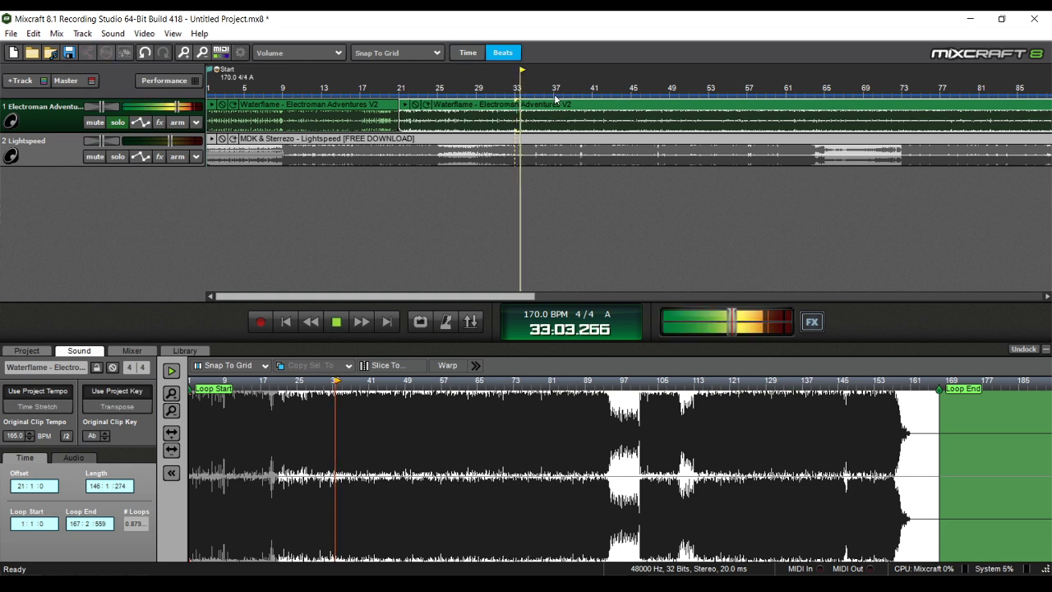
{"action": "left_click", "coordinate": [458, 92]}
{"action": "left_click", "coordinate": [468, 93]}
{"action": "left_click", "coordinate": [478, 94]}
{"action": "key", "text": "space"}
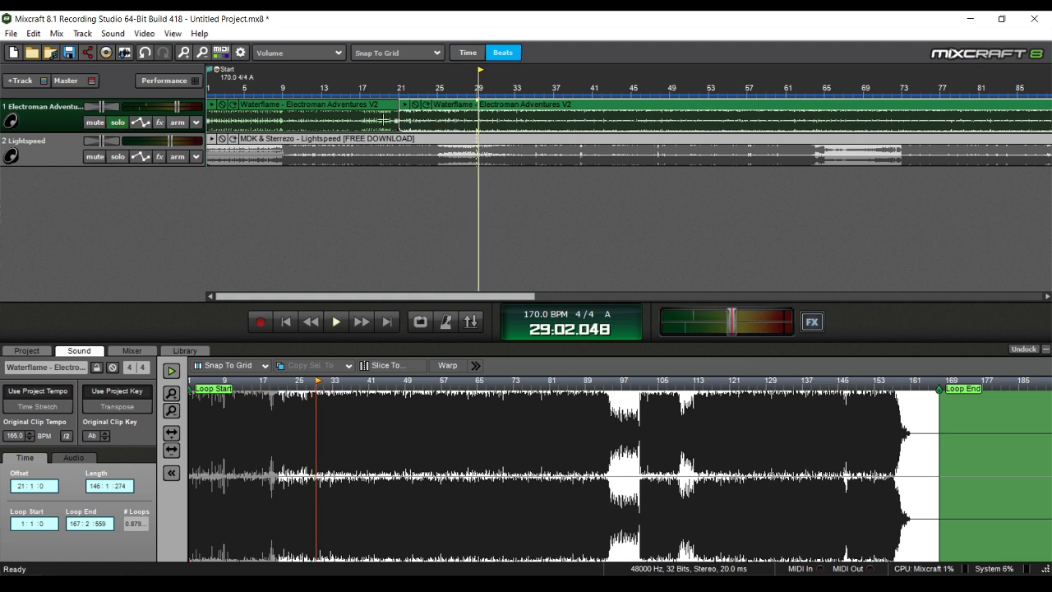
{"action": "left_click", "coordinate": [119, 125]}
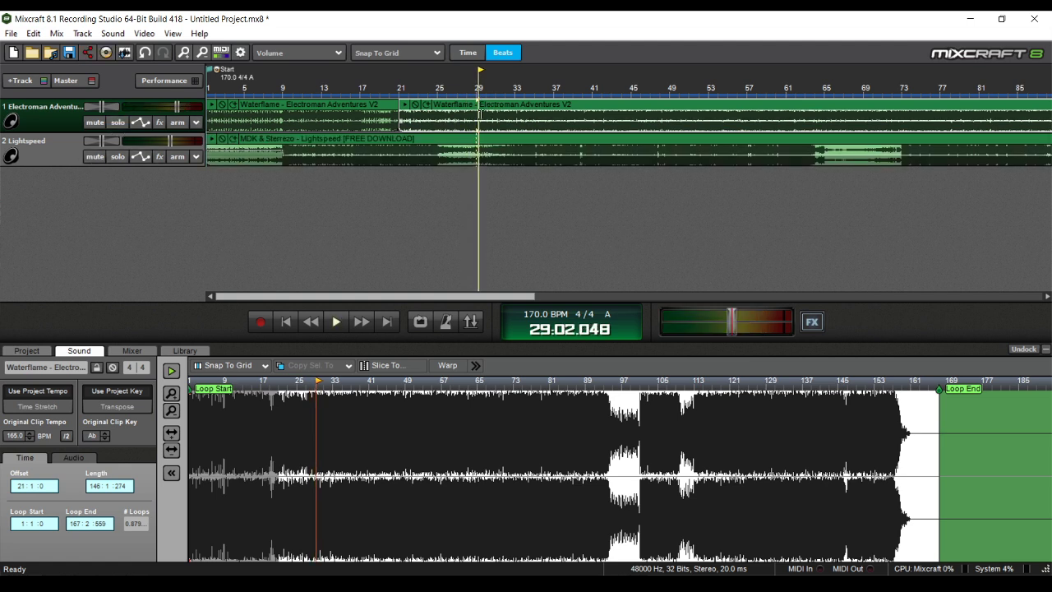
- Move the second Electroman clip to start at bar 25 and play both songs around bar 32
{"action": "left_click_drag", "start_coordinate": [477, 112], "coordinate": [517, 115]}
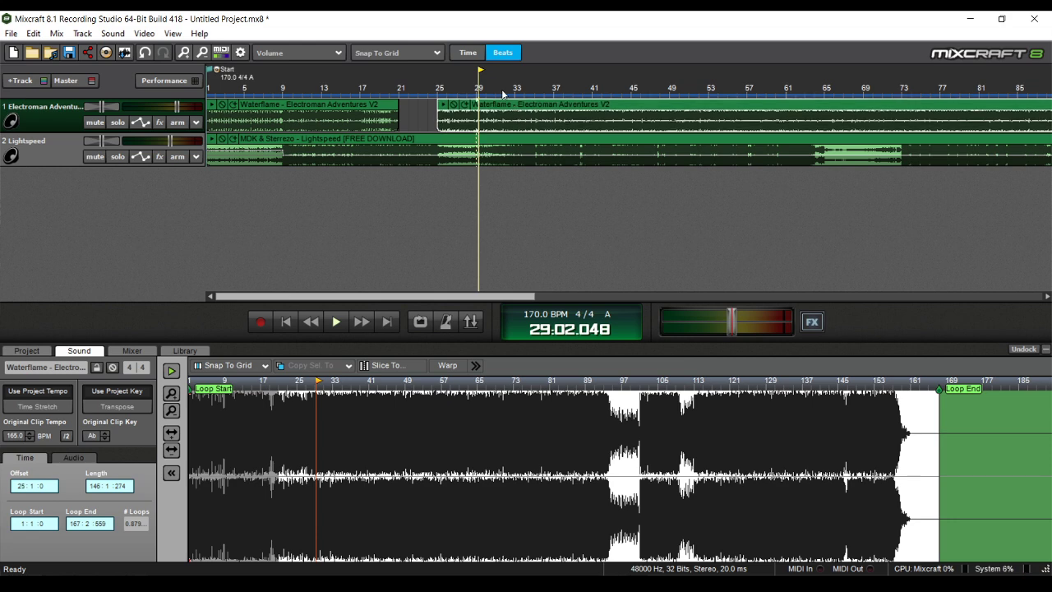
{"action": "key", "text": "space"}
{"action": "scroll", "coordinate": [538, 144], "scroll_direction": "up", "scroll_amount": 2}
{"action": "scroll", "coordinate": [544, 148], "scroll_direction": "down", "scroll_amount": 2}
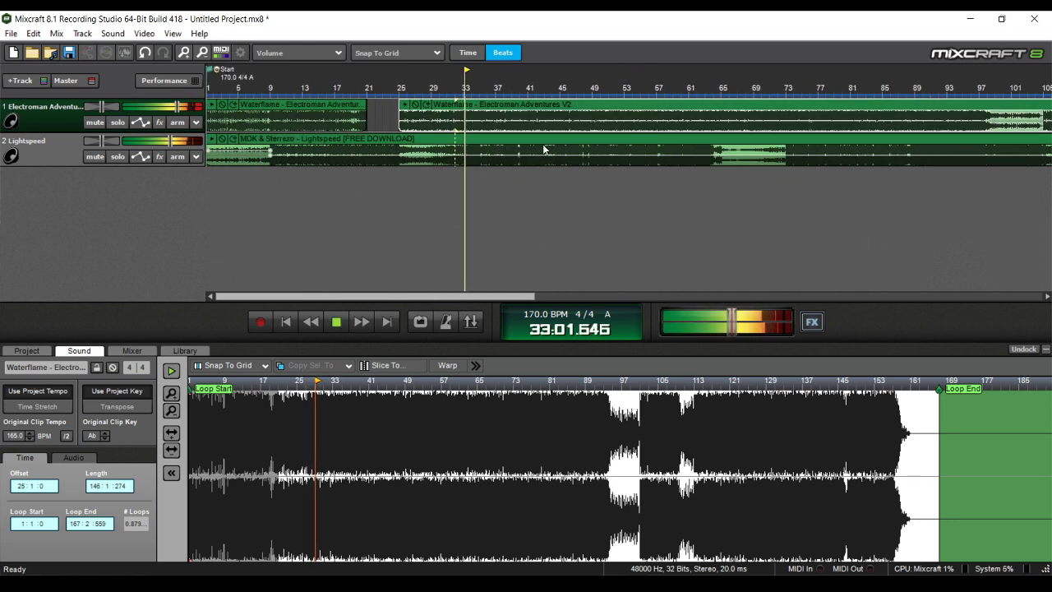
{"action": "key", "text": "space"}
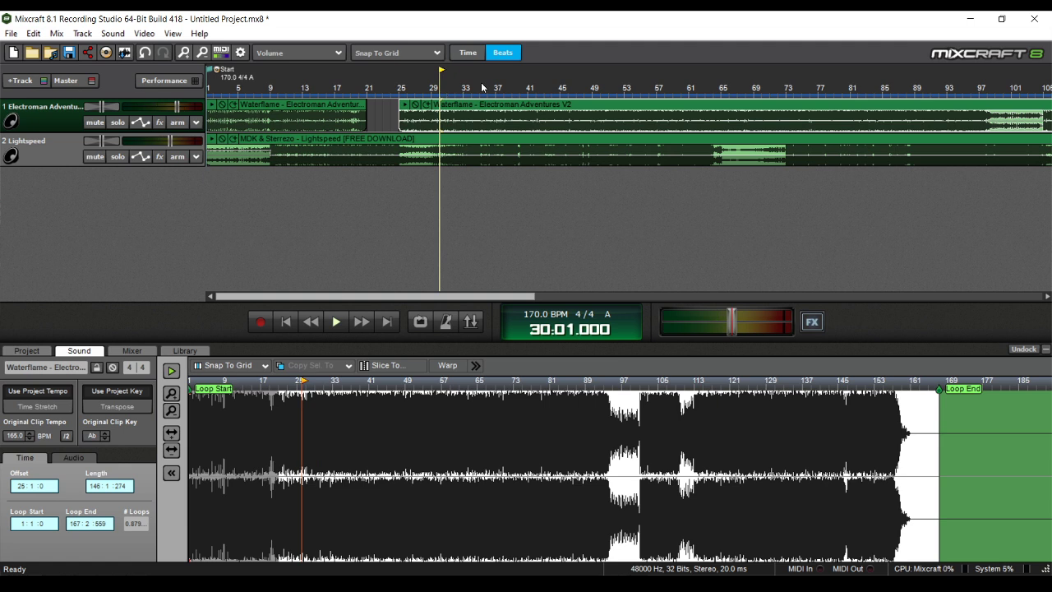
- Play both songs together from bar 30 to around bar 34 to check the mix
{"action": "key", "text": "space"}
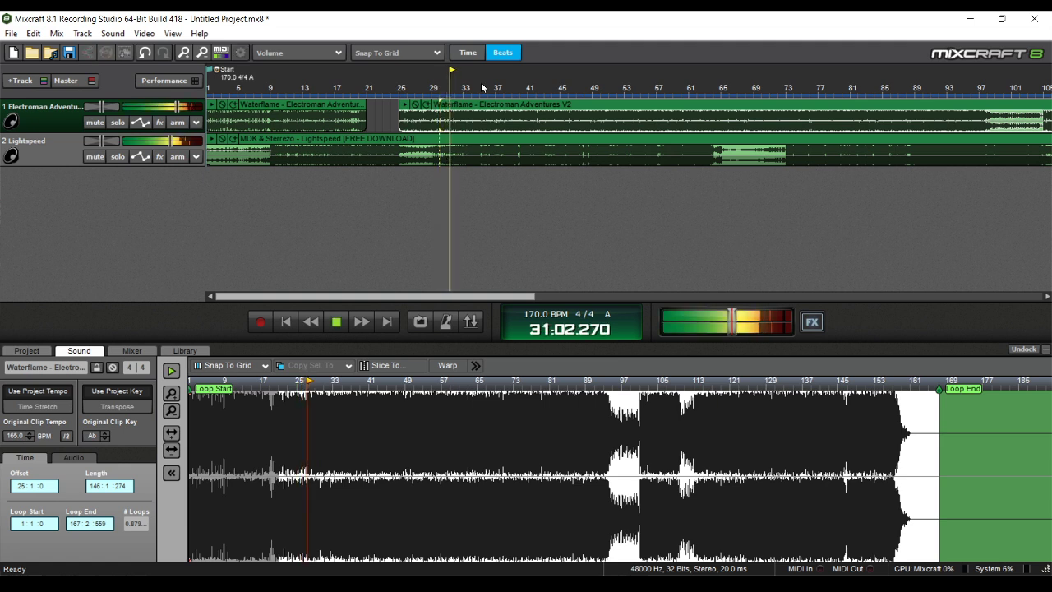
{"action": "scroll", "coordinate": [510, 137], "scroll_direction": "up", "scroll_amount": 1}
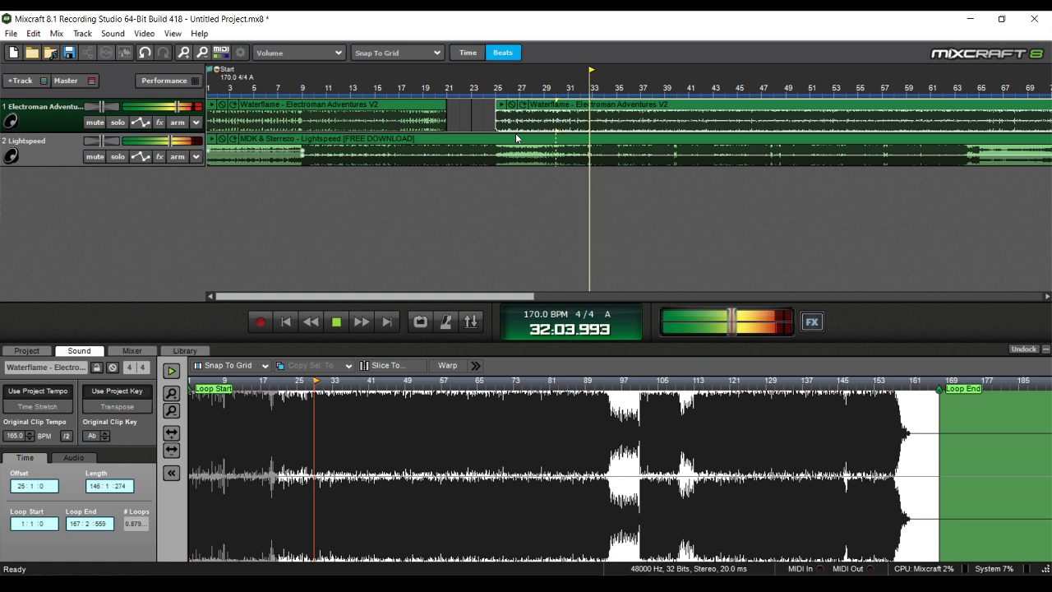
{"action": "scroll", "coordinate": [516, 138], "scroll_direction": "down", "scroll_amount": 2}
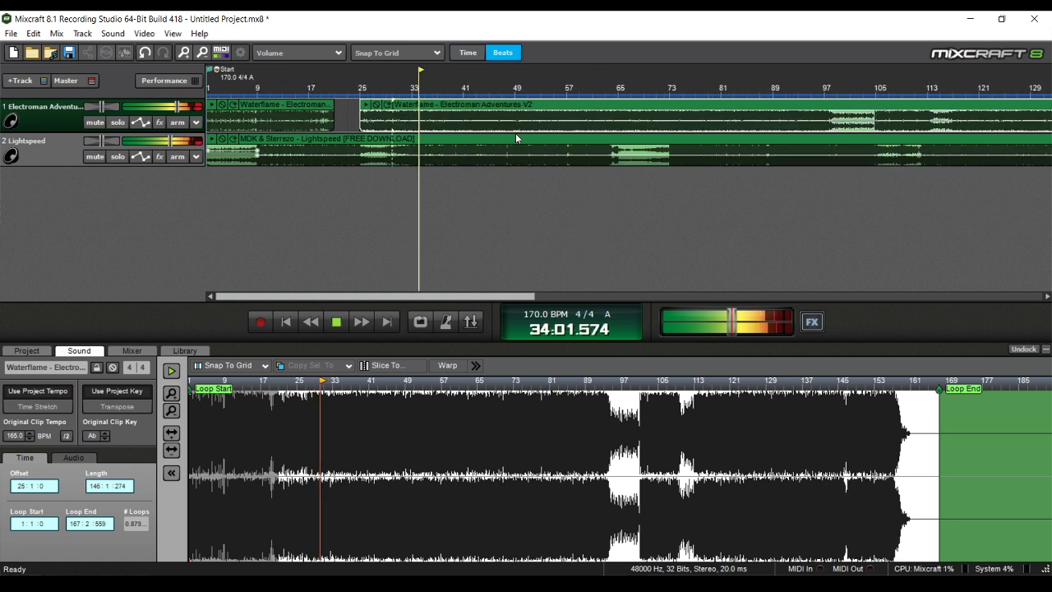
{"action": "key", "text": "space"}
{"action": "scroll", "coordinate": [386, 96], "scroll_direction": "up", "scroll_amount": 1}
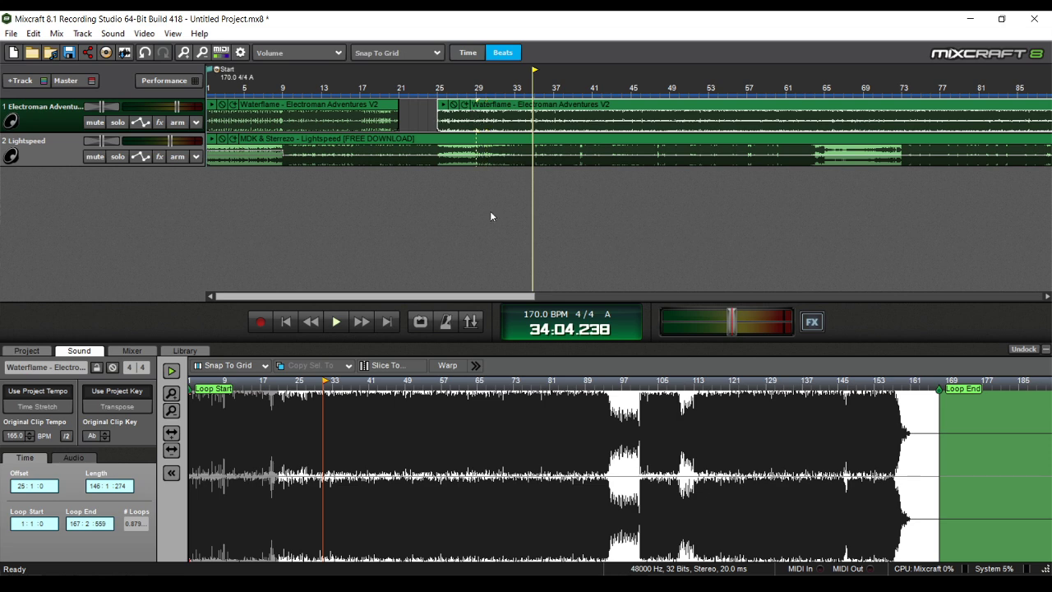
- Split the second Electroman clip at bar 33 and play both songs from bar 25 to around bar 29
{"action": "key", "text": "ctrl+t"}
{"action": "left_click_drag", "start_coordinate": [480, 117], "coordinate": [442, 115]}
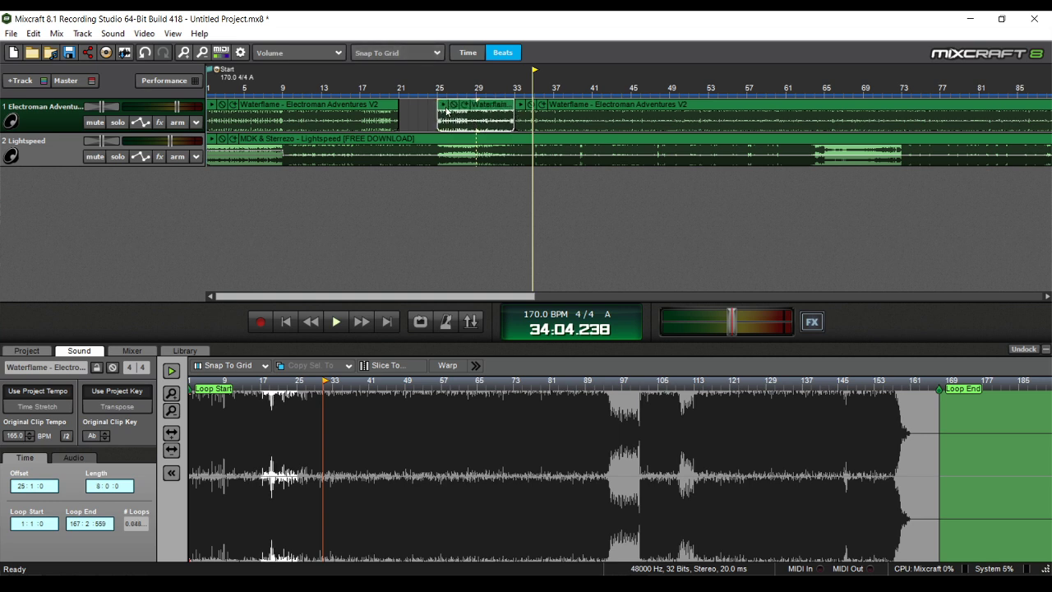
{"action": "left_click", "coordinate": [440, 93]}
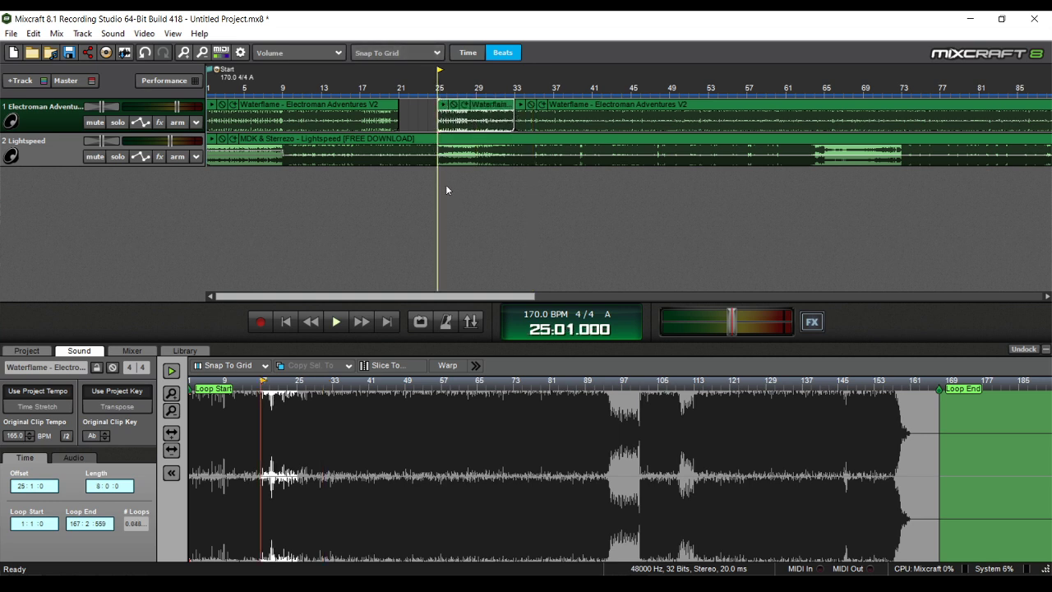
{"action": "key", "text": "space"}
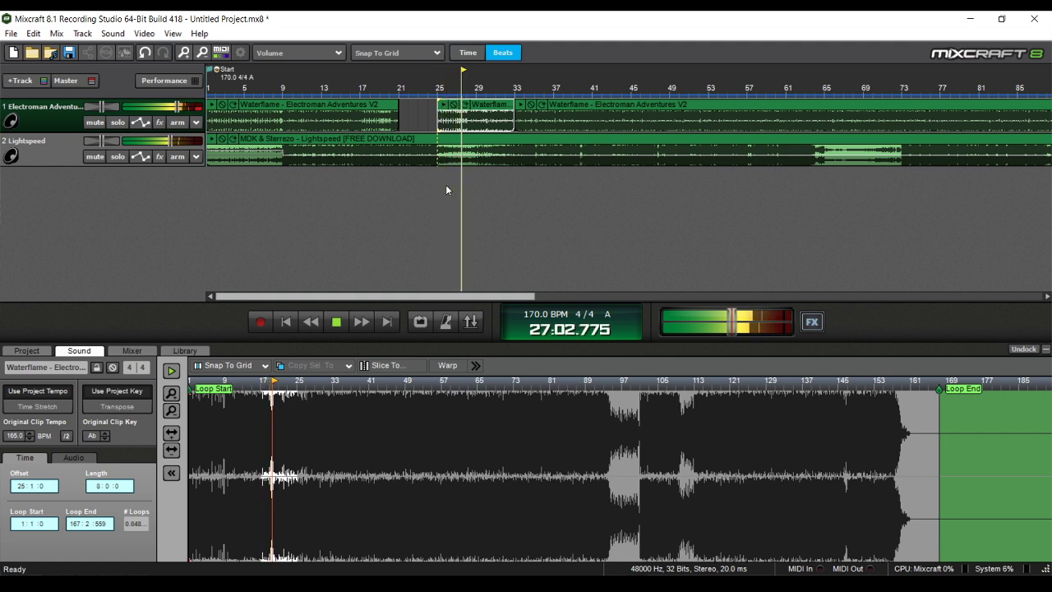
{"action": "scroll", "coordinate": [411, 121], "scroll_direction": "down", "scroll_amount": 1}
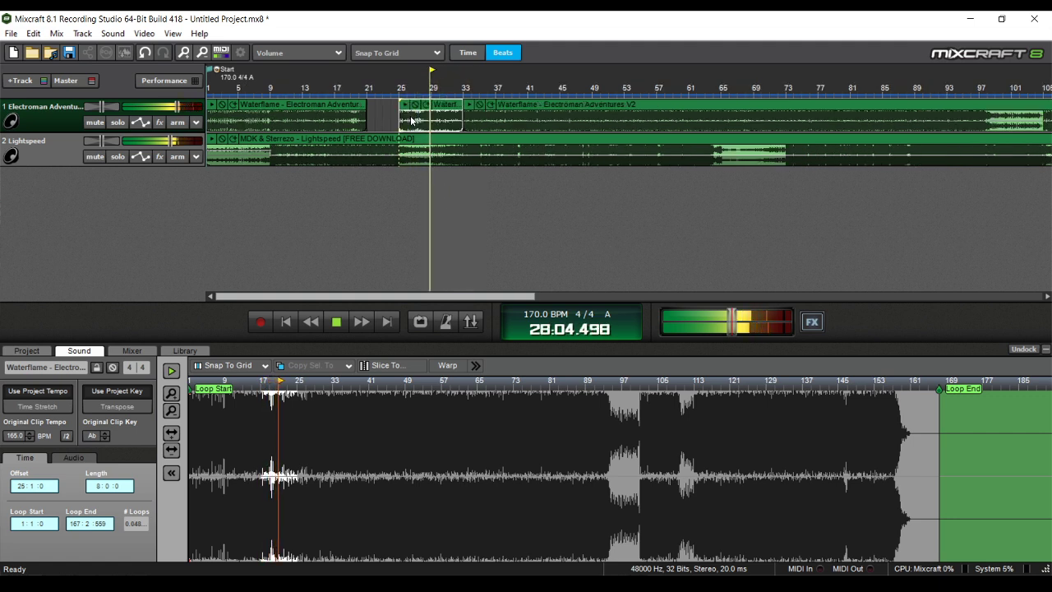
{"action": "key", "text": "space"}
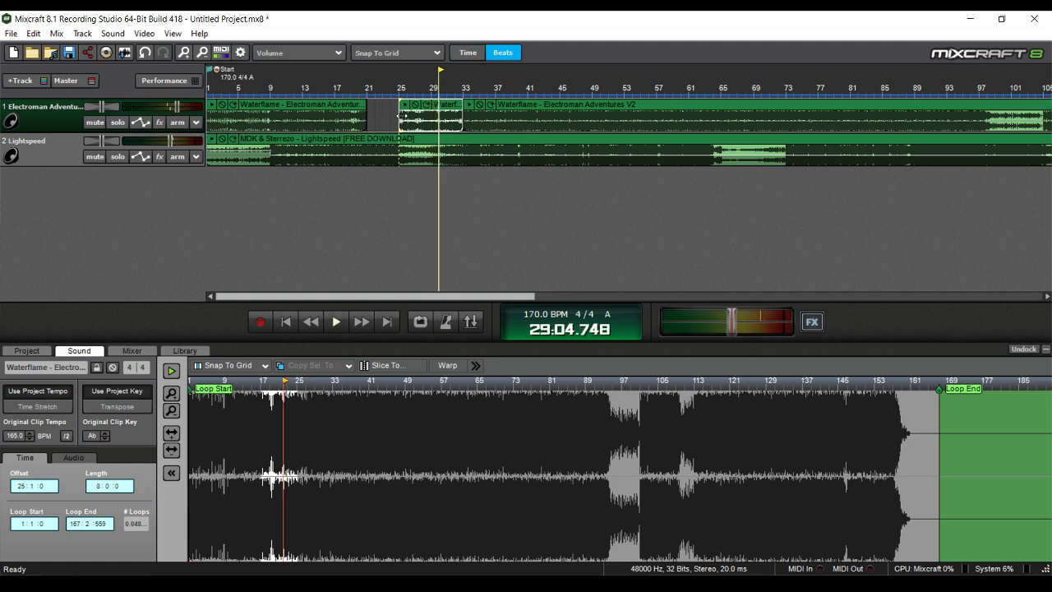
- Place the playhead at bar 13 and shorten the first Electroman clip to end at bar 17
{"action": "left_click", "coordinate": [403, 142]}
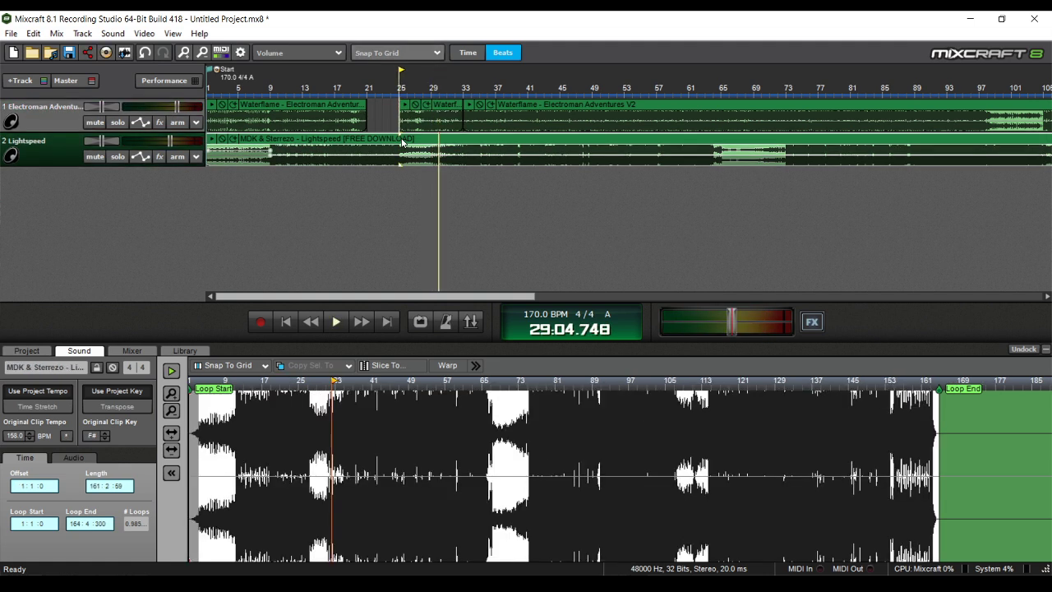
{"action": "left_click", "coordinate": [298, 141]}
{"action": "left_click", "coordinate": [309, 142]}
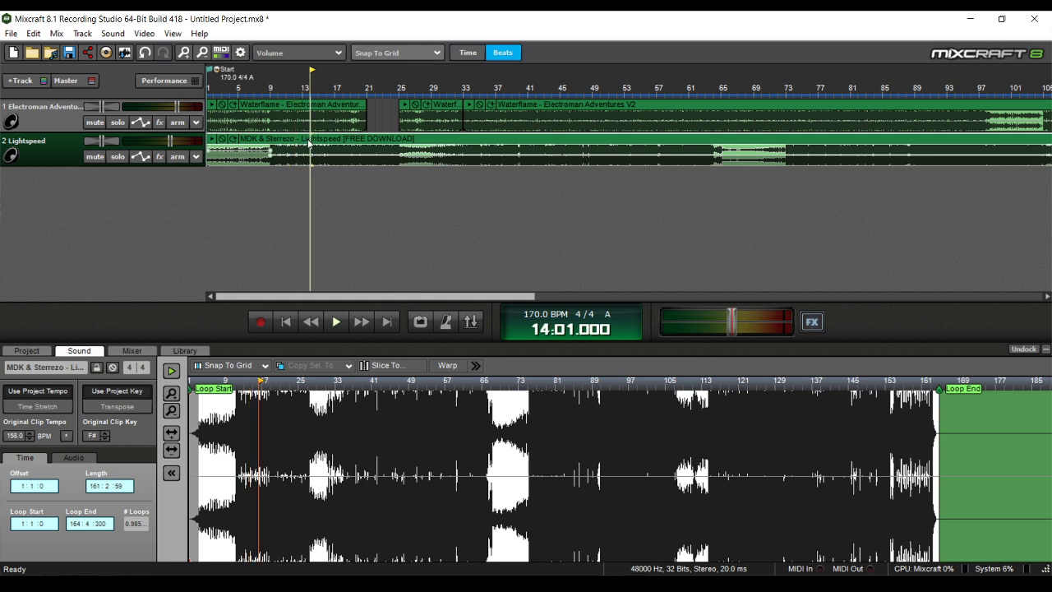
{"action": "left_click", "coordinate": [305, 142]}
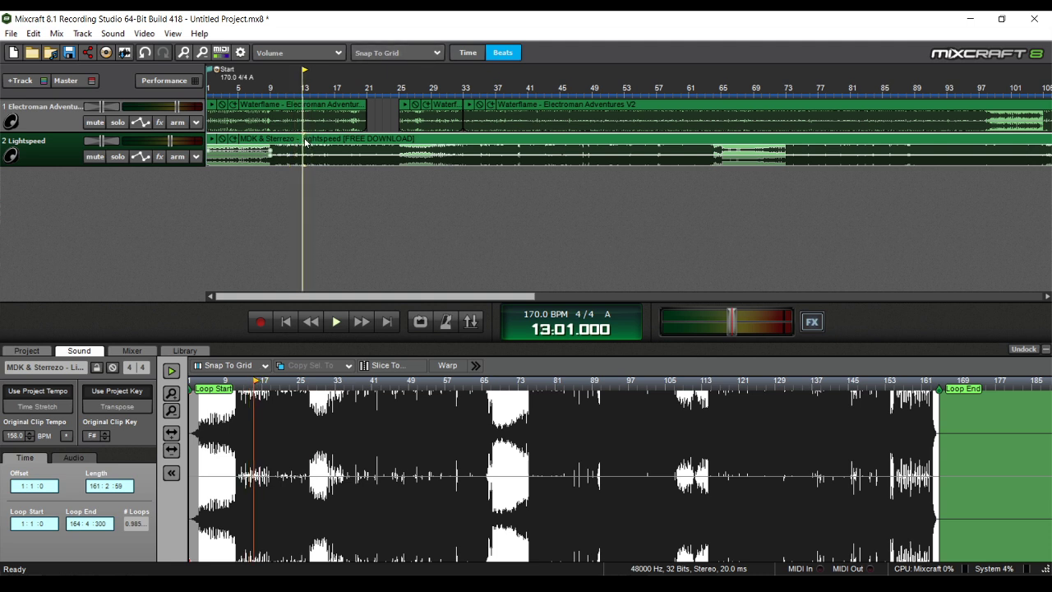
{"action": "left_click_drag", "start_coordinate": [366, 107], "coordinate": [332, 114]}
- Split the Lightspeed clip at bar 13 and trim the start of its second part to bar 21
{"action": "left_click", "coordinate": [302, 148]}
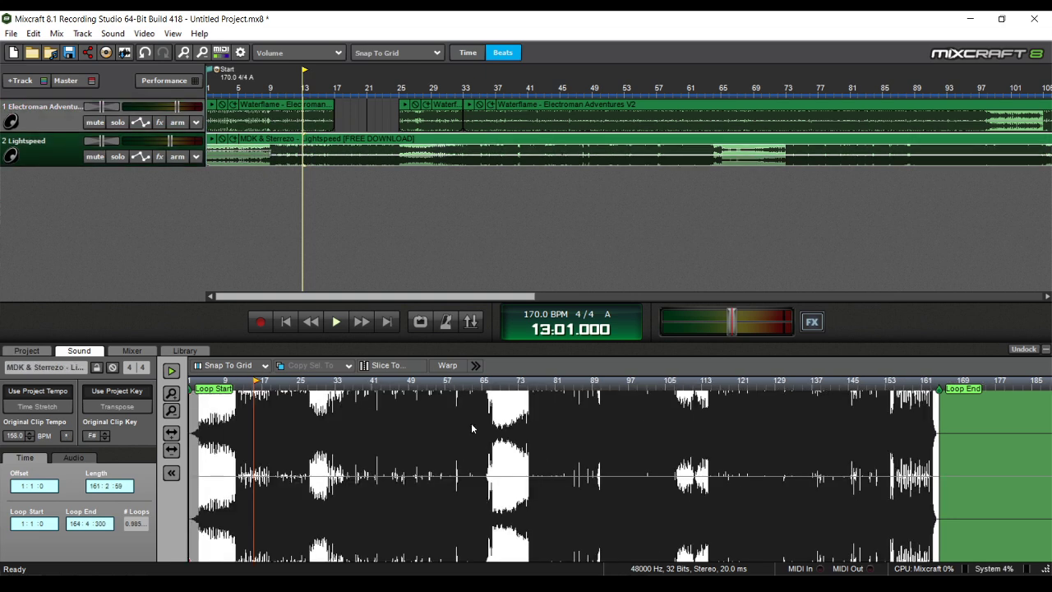
{"action": "key", "text": "ctrl+t"}
{"action": "left_click_drag", "start_coordinate": [304, 149], "coordinate": [371, 155]}
- Select all clips after the gap on both tracks and move them eight bars earlier, with Lightspeed starting at bar 13 and Electroman at bar 17
{"action": "left_click_drag", "start_coordinate": [368, 112], "coordinate": [680, 169]}
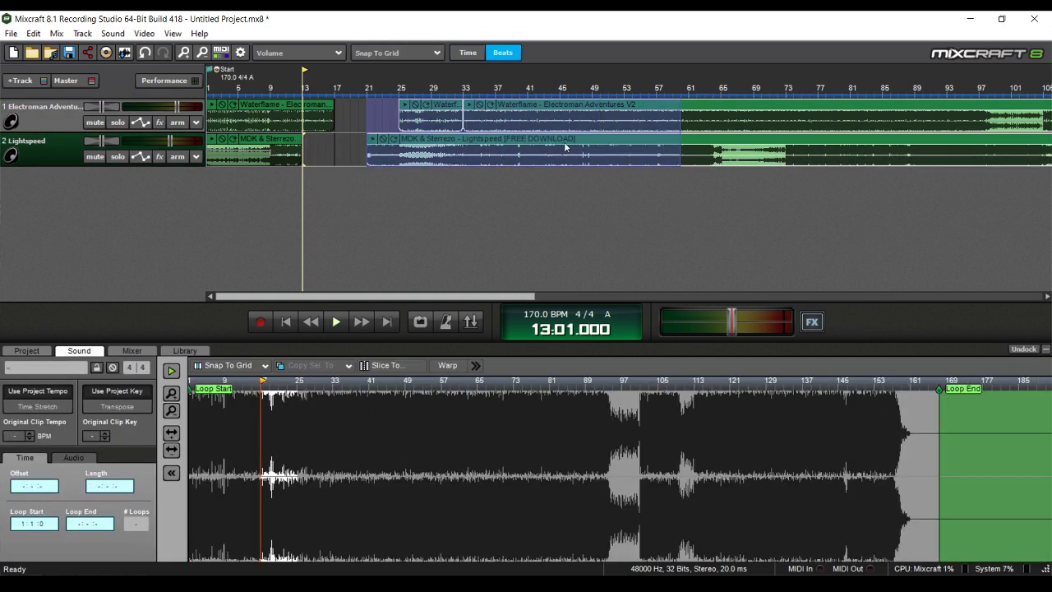
{"action": "mouse_move", "coordinate": [557, 141]}
{"action": "left_mouse_down"}
{"action": "mouse_move", "coordinate": [524, 140]}
{"action": "mouse_move", "coordinate": [557, 138]}
{"action": "left_mouse_up"}
{"action": "left_click", "coordinate": [349, 170]}
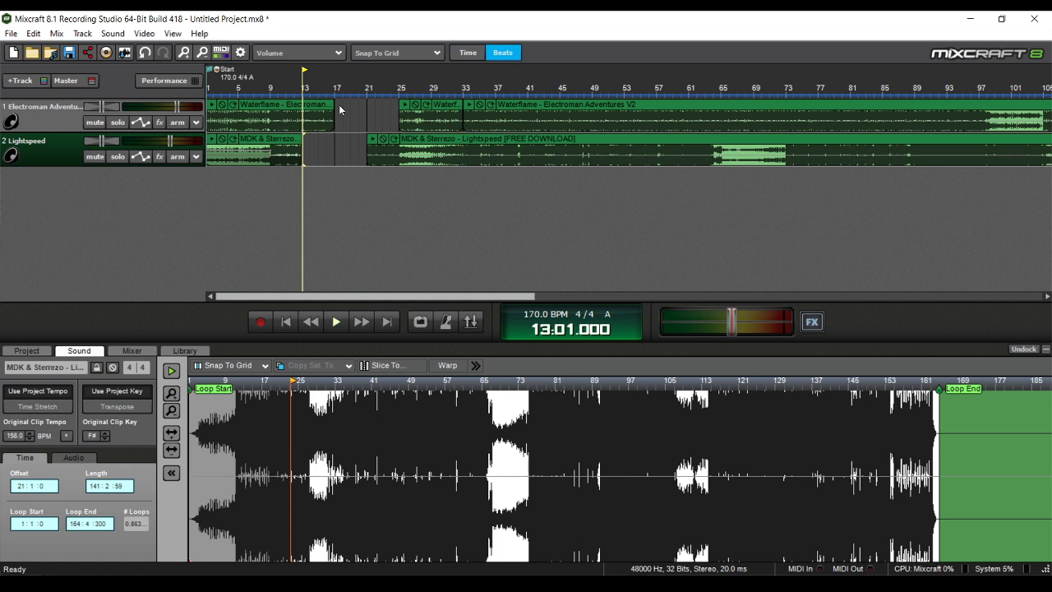
{"action": "left_click_drag", "start_coordinate": [339, 109], "coordinate": [570, 172]}
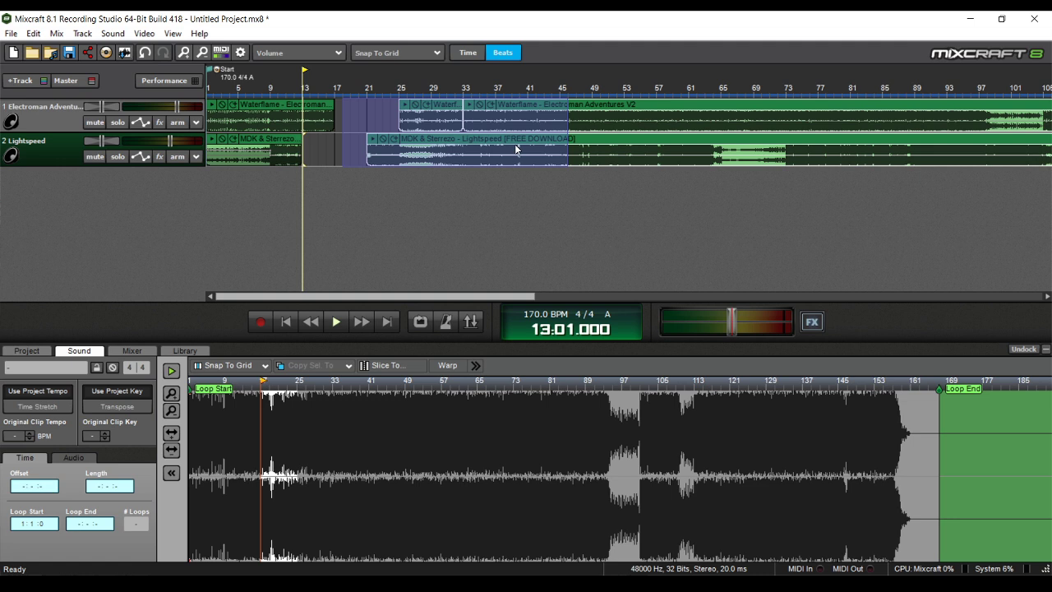
{"action": "left_click", "coordinate": [532, 105]}
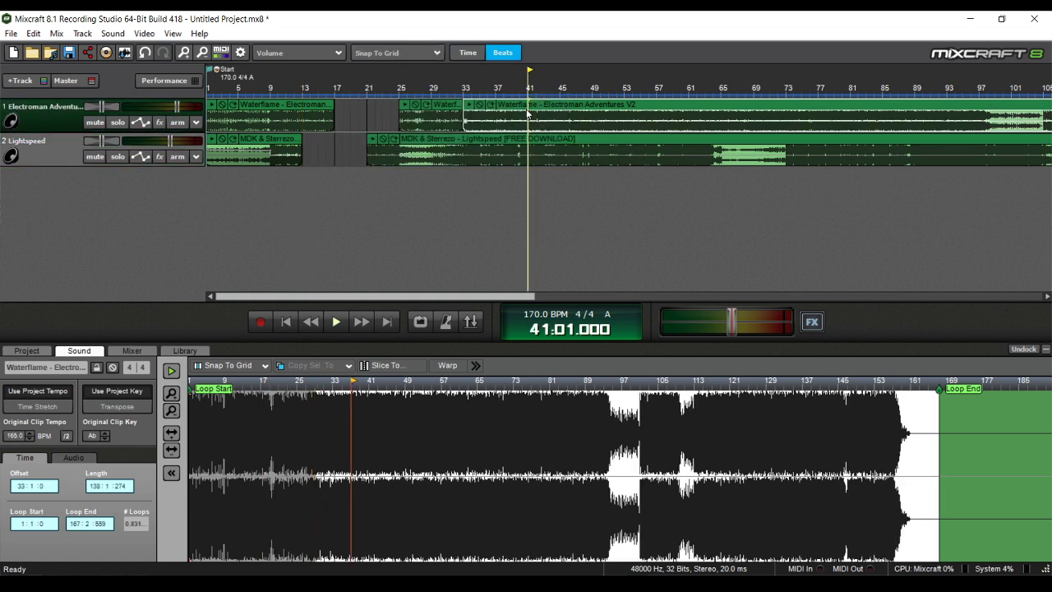
{"action": "left_click", "coordinate": [598, 108]}
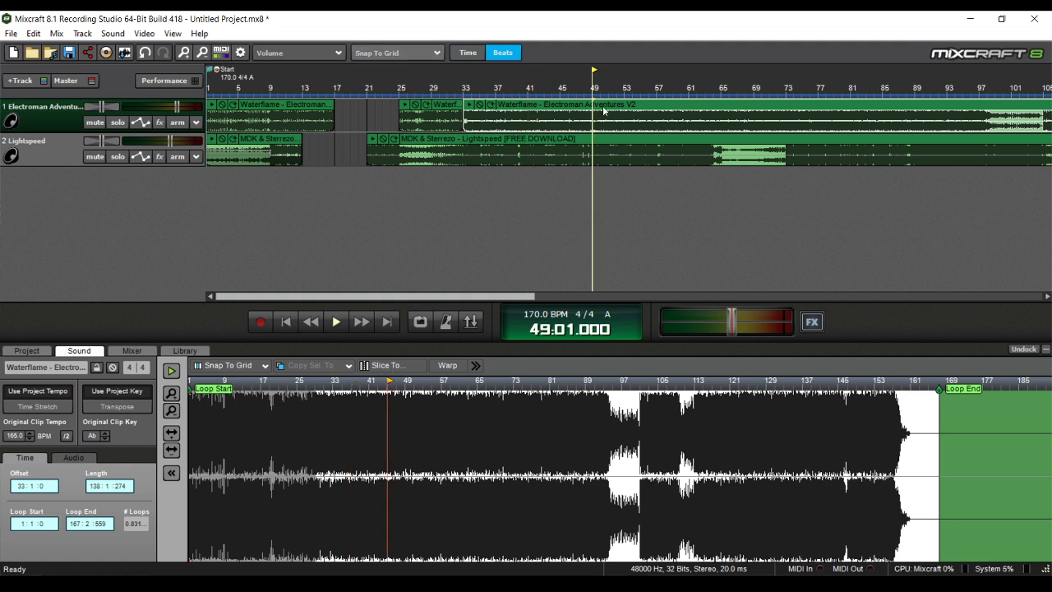
{"action": "left_click", "coordinate": [657, 105]}
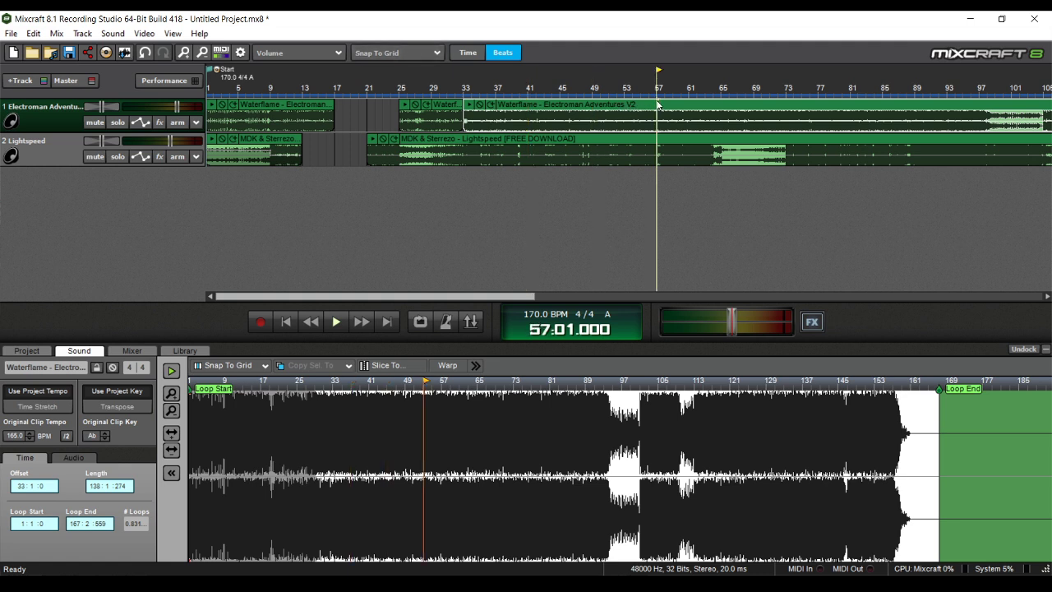
{"action": "mouse_move", "coordinate": [371, 113]}
{"action": "left_mouse_down"}
{"action": "mouse_move", "coordinate": [589, 153]}
{"action": "mouse_move", "coordinate": [481, 133]}
{"action": "mouse_move", "coordinate": [490, 136]}
{"action": "left_mouse_up"}
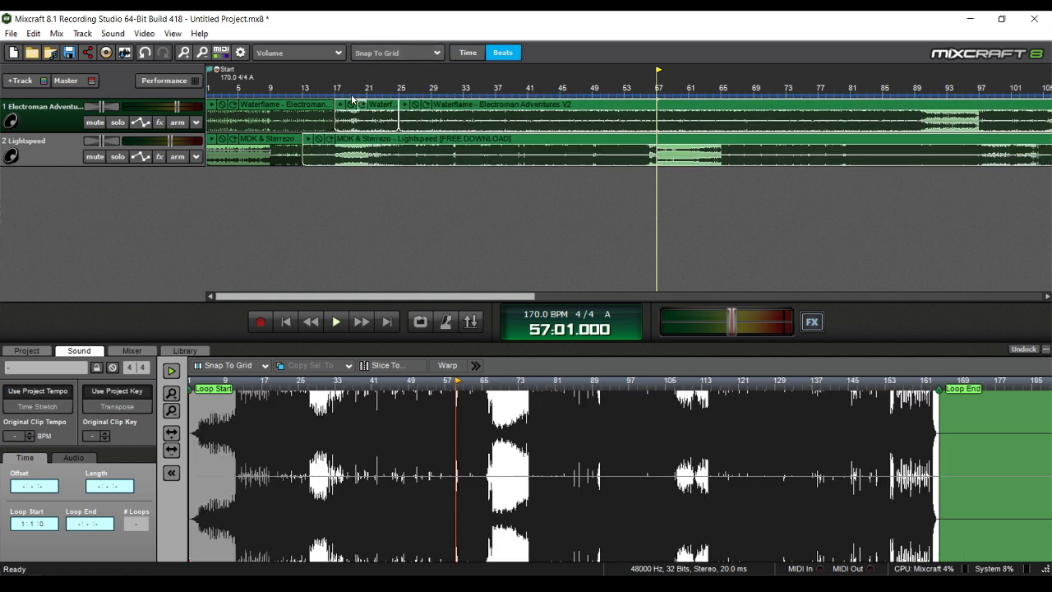
- Play both songs through the new joins, from around bar 8 to bar 19
{"action": "left_click", "coordinate": [327, 105]}
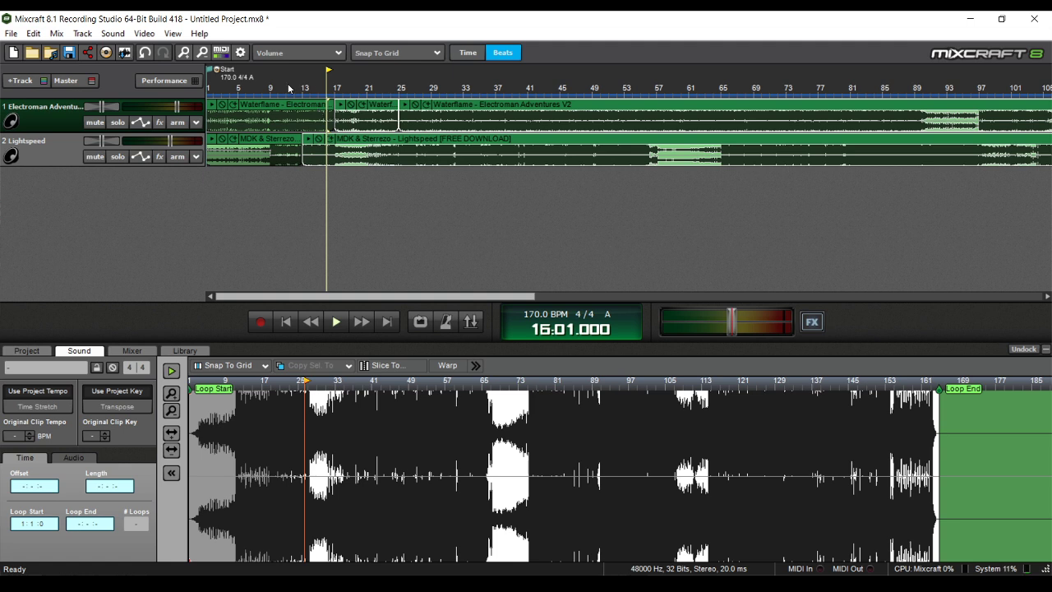
{"action": "left_click", "coordinate": [286, 93]}
{"action": "left_click", "coordinate": [253, 96]}
{"action": "left_click", "coordinate": [299, 86]}
{"action": "key", "text": "space"}
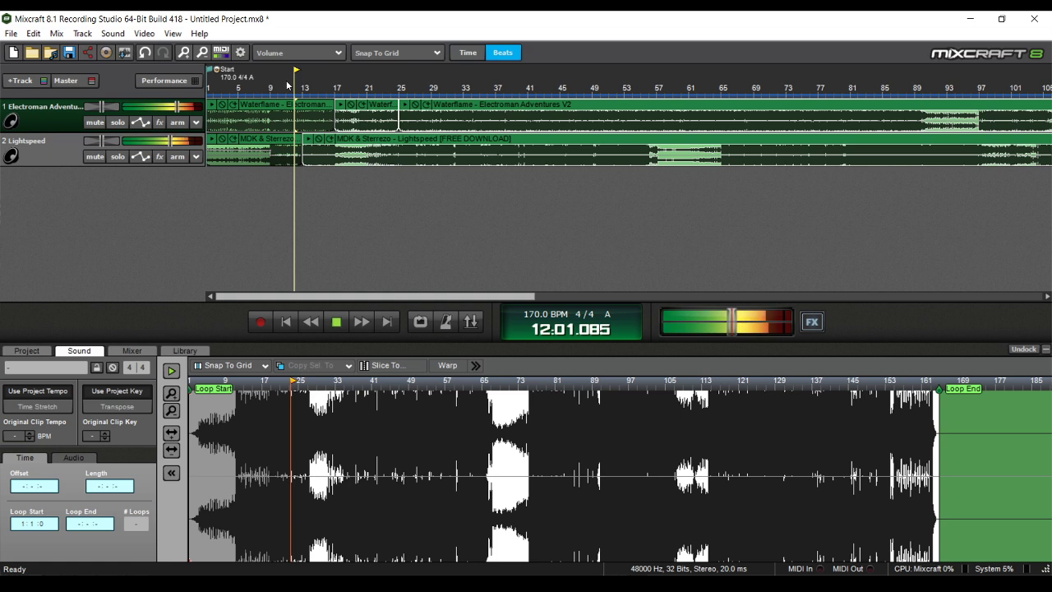
{"action": "left_click", "coordinate": [263, 89]}
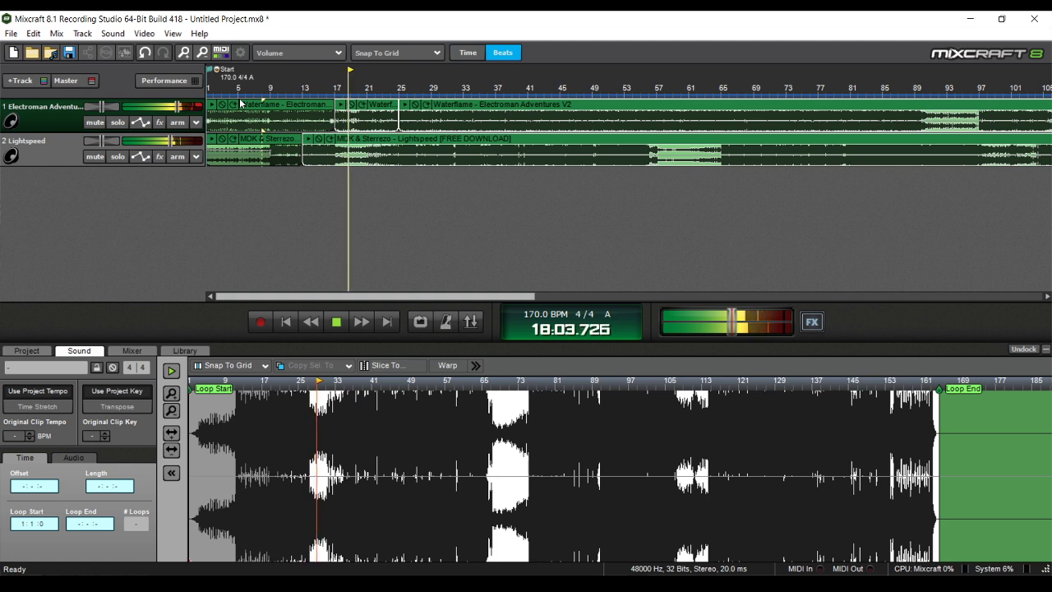
{"action": "key", "text": "space"}
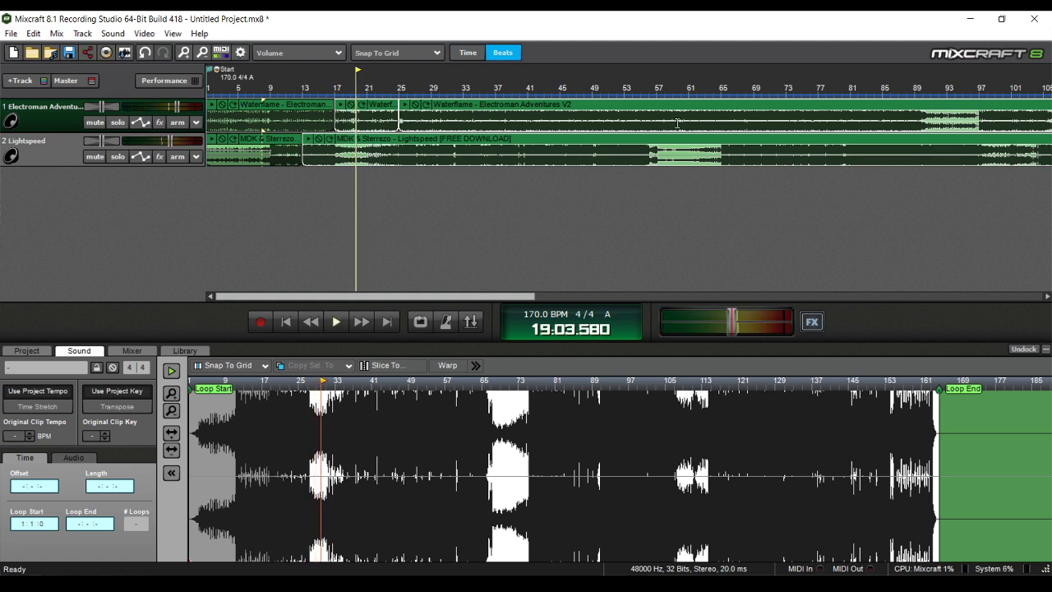
- Solo the Electroman track, listen to it from bar 57, and turn its solo off
{"action": "left_click", "coordinate": [658, 121]}
{"action": "scroll", "coordinate": [403, 173], "scroll_direction": "down", "scroll_amount": 2}
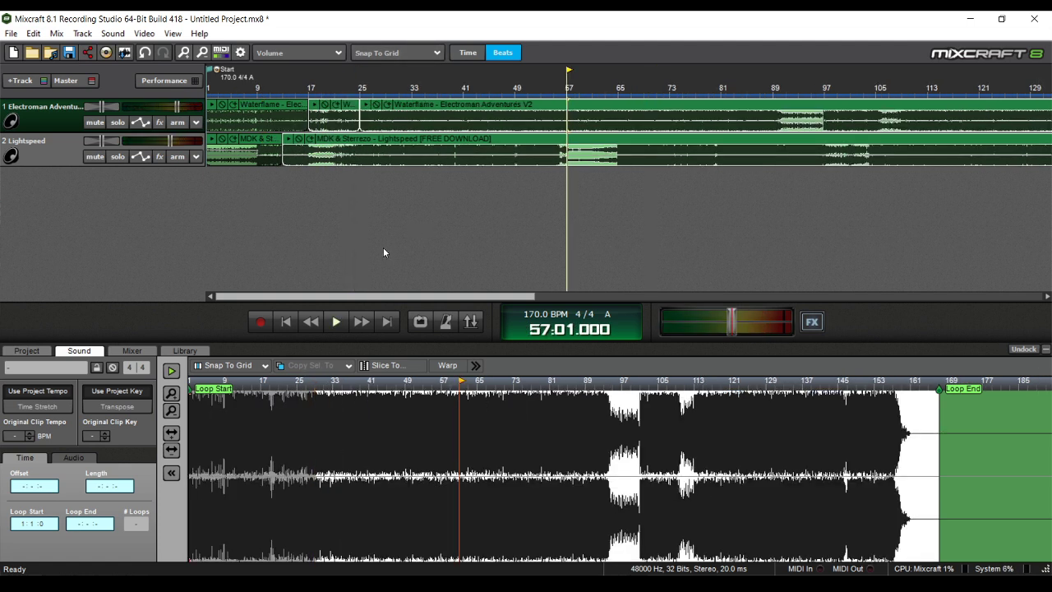
{"action": "left_click", "coordinate": [550, 122]}
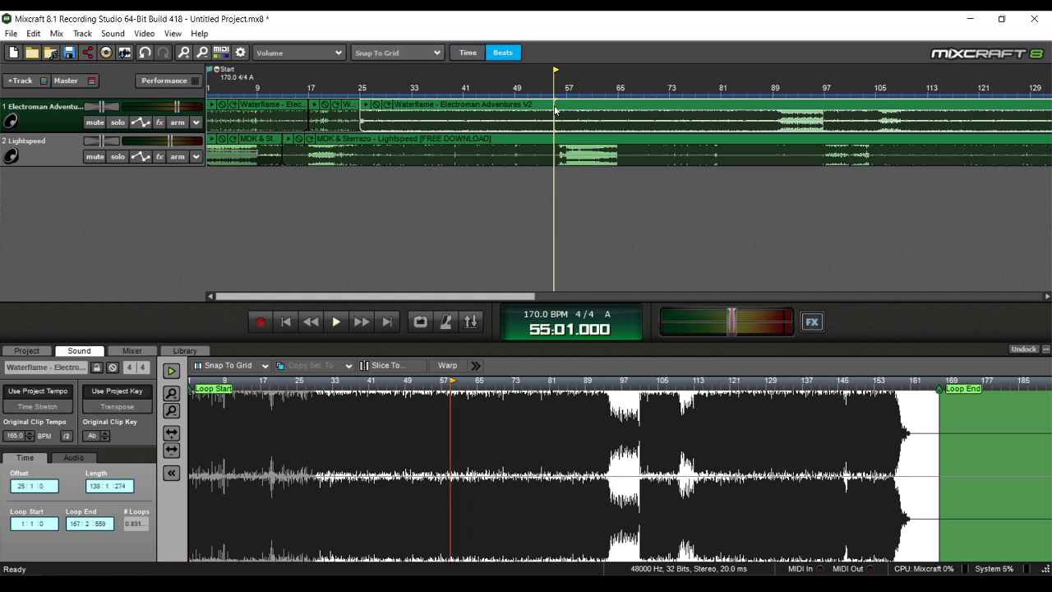
{"action": "scroll", "coordinate": [550, 123], "scroll_direction": "down", "scroll_amount": 1}
{"action": "scroll", "coordinate": [650, 121], "scroll_direction": "up", "scroll_amount": 2}
{"action": "scroll", "coordinate": [655, 124], "scroll_direction": "down", "scroll_amount": 1}
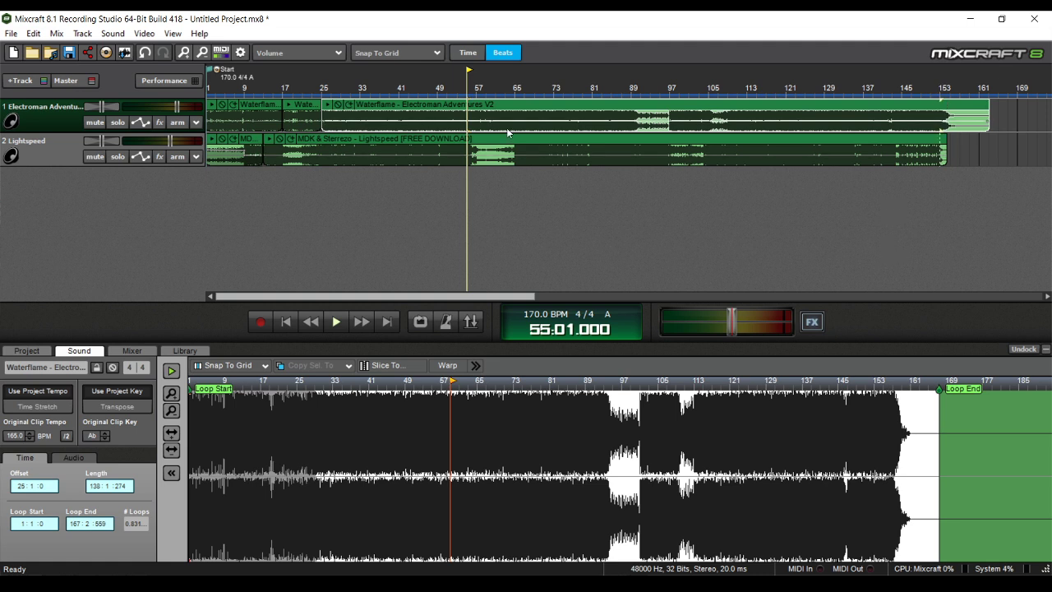
{"action": "left_click", "coordinate": [477, 101]}
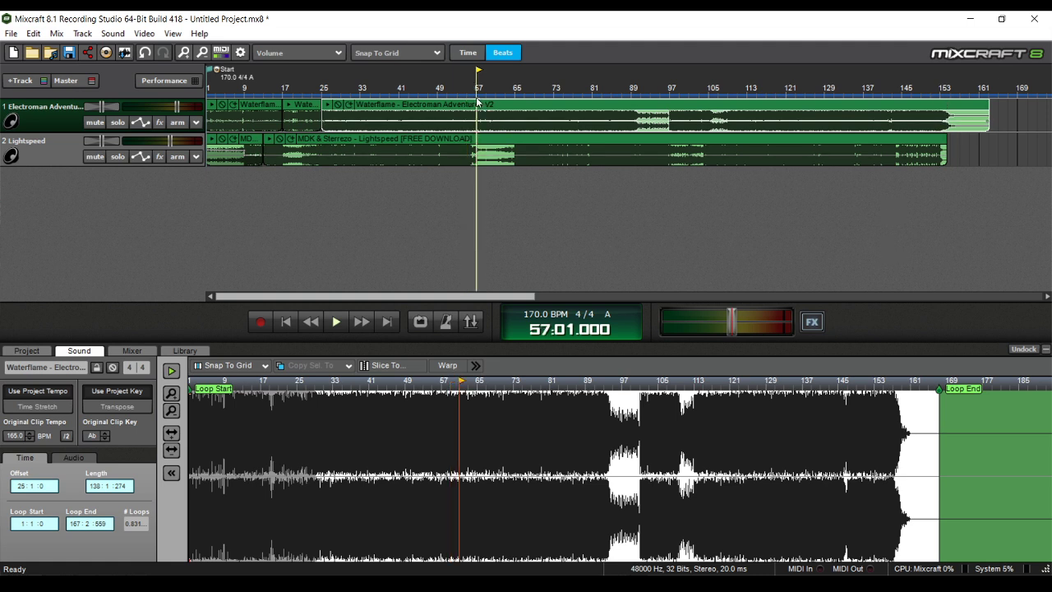
{"action": "left_click", "coordinate": [117, 123]}
{"action": "key", "text": "space"}
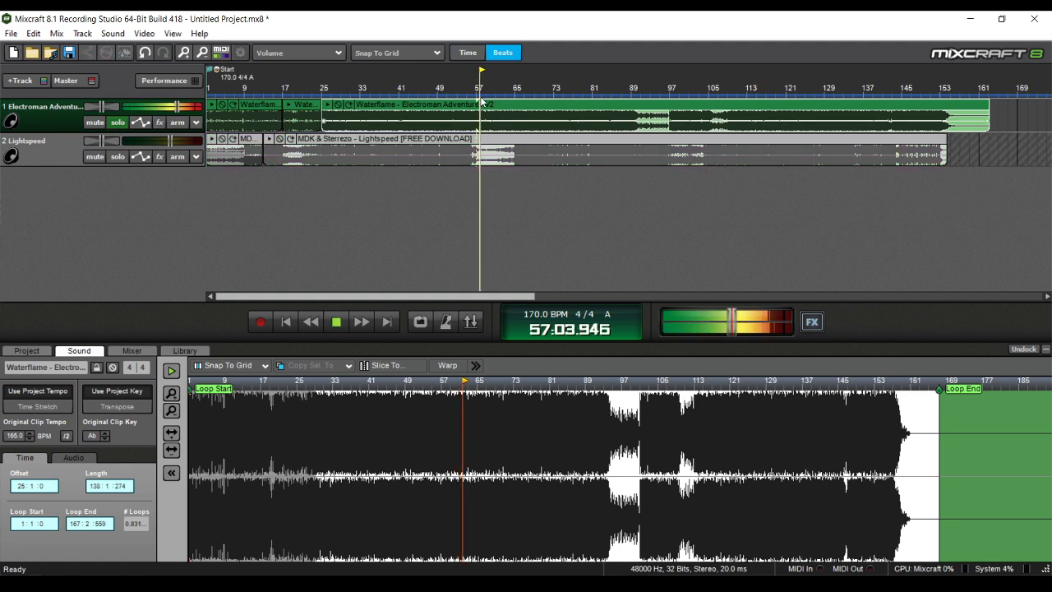
{"action": "key", "text": "space"}
{"action": "left_click", "coordinate": [119, 123]}
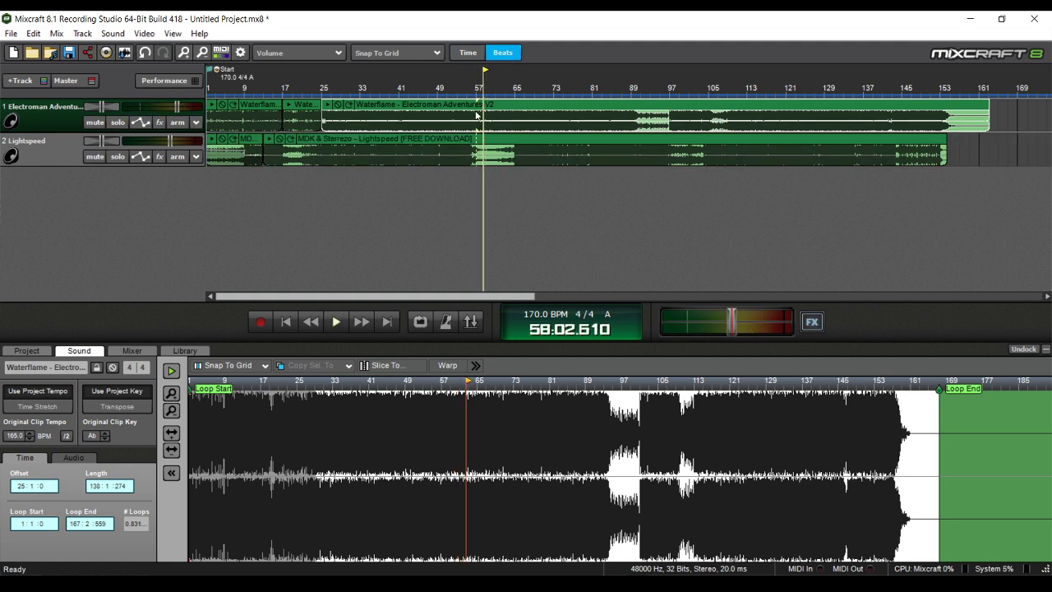
- Split the last Electroman clip at bar 57, trim the second part to the song's ending, and move it to start at bar 57
{"action": "key", "text": "ctrl+t"}
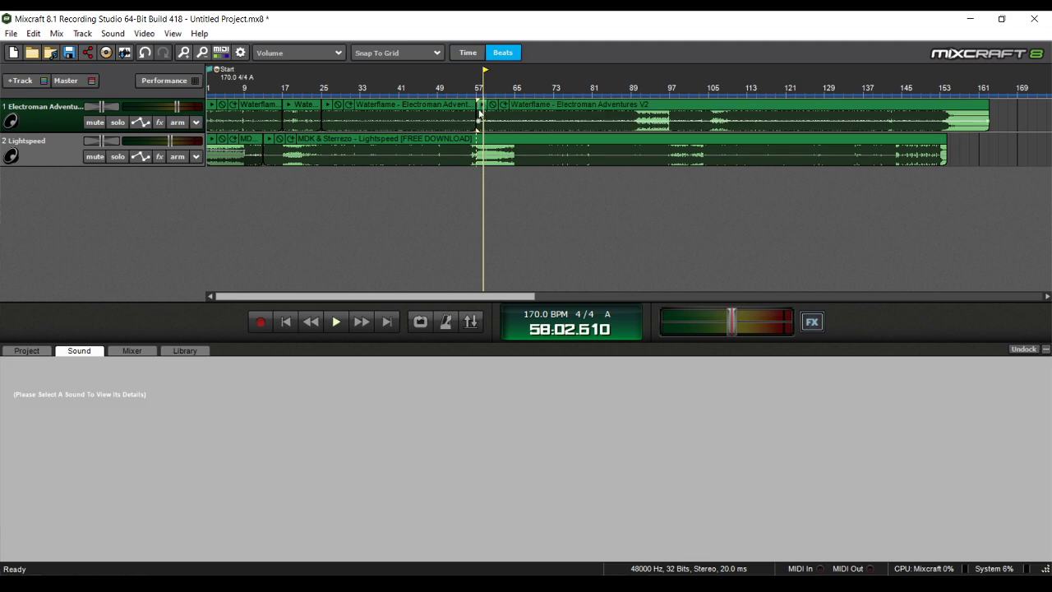
{"action": "left_click_drag", "start_coordinate": [479, 121], "coordinate": [942, 145]}
{"action": "left_click_drag", "start_coordinate": [975, 106], "coordinate": [511, 94]}
- Shorten the second Lightspeed clip to end at bar 61 and fade it out from about bar 57
{"action": "left_click_drag", "start_coordinate": [945, 148], "coordinate": [493, 148]}
{"action": "scroll", "coordinate": [564, 145], "scroll_direction": "up", "scroll_amount": 5}
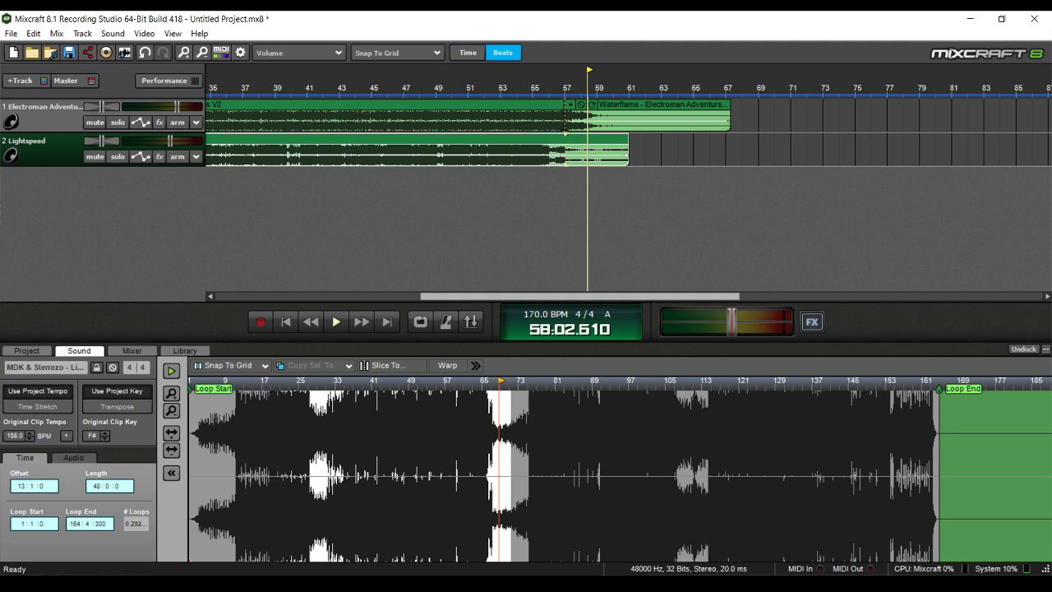
{"action": "left_click_drag", "start_coordinate": [626, 154], "coordinate": [626, 164]}
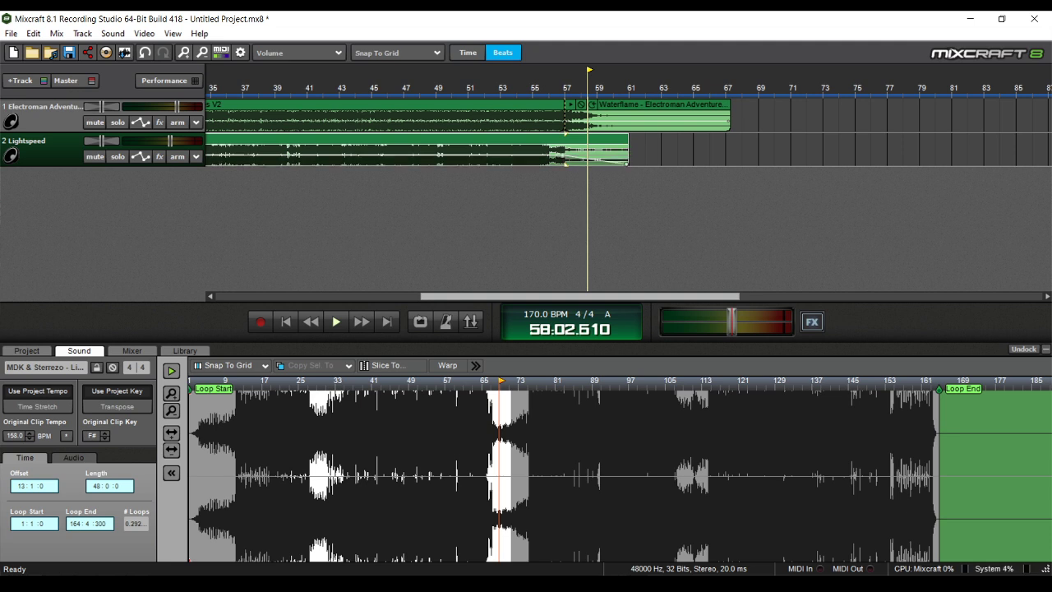
- Shorten the last Electroman clip to end at bar 61 and play the ending of both songs from bar 53
{"action": "left_click_drag", "start_coordinate": [731, 110], "coordinate": [629, 105]}
{"action": "scroll", "coordinate": [628, 123], "scroll_direction": "down", "scroll_amount": 1}
{"action": "scroll", "coordinate": [626, 130], "scroll_direction": "down", "scroll_amount": 1}
{"action": "left_click", "coordinate": [566, 89]}
{"action": "key", "text": "space"}
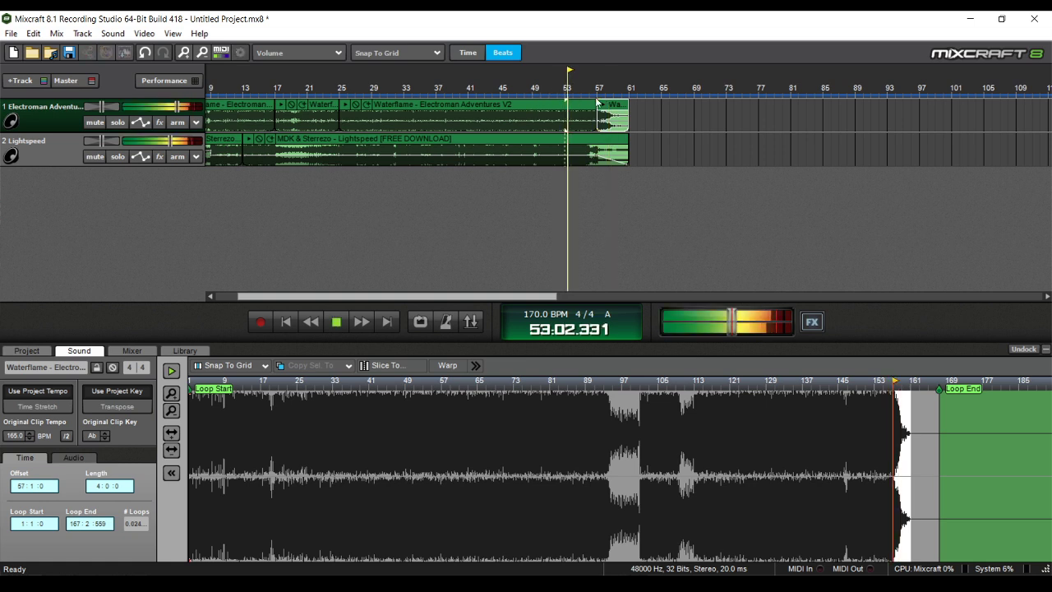
{"action": "scroll", "coordinate": [646, 114], "scroll_direction": "up", "scroll_amount": 1}
{"action": "scroll", "coordinate": [781, 154], "scroll_direction": "up", "scroll_amount": 2}
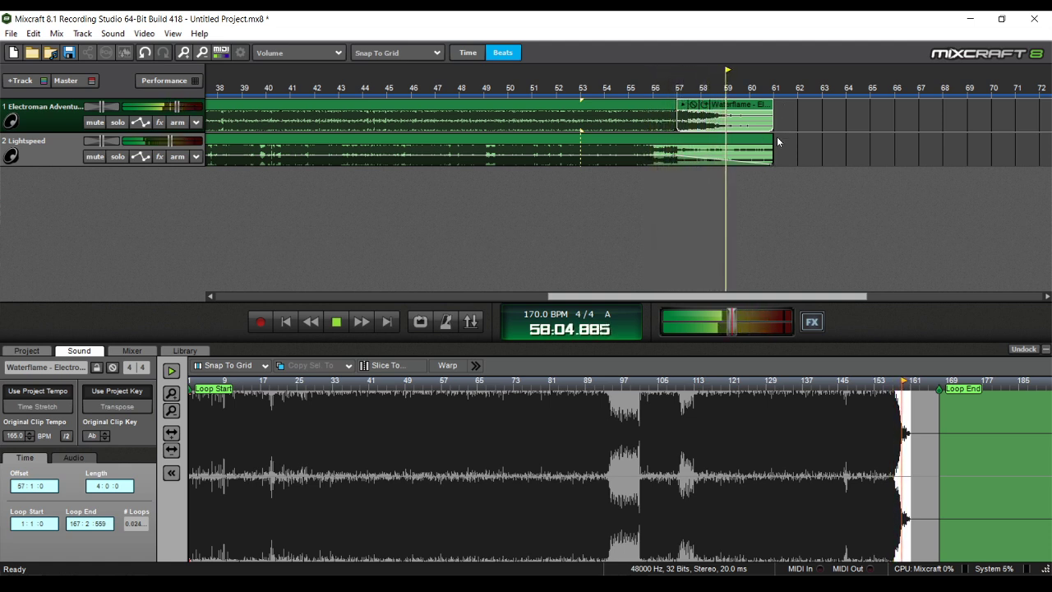
- Stop playback, shorten the second Lightspeed clip to end at bar 59, and listen to the ending from bar 58
{"action": "scroll", "coordinate": [779, 226], "scroll_direction": "down", "scroll_amount": 1}
{"action": "key", "text": "space"}
{"action": "left_click_drag", "start_coordinate": [654, 147], "coordinate": [624, 142]}
{"action": "left_click", "coordinate": [610, 86]}
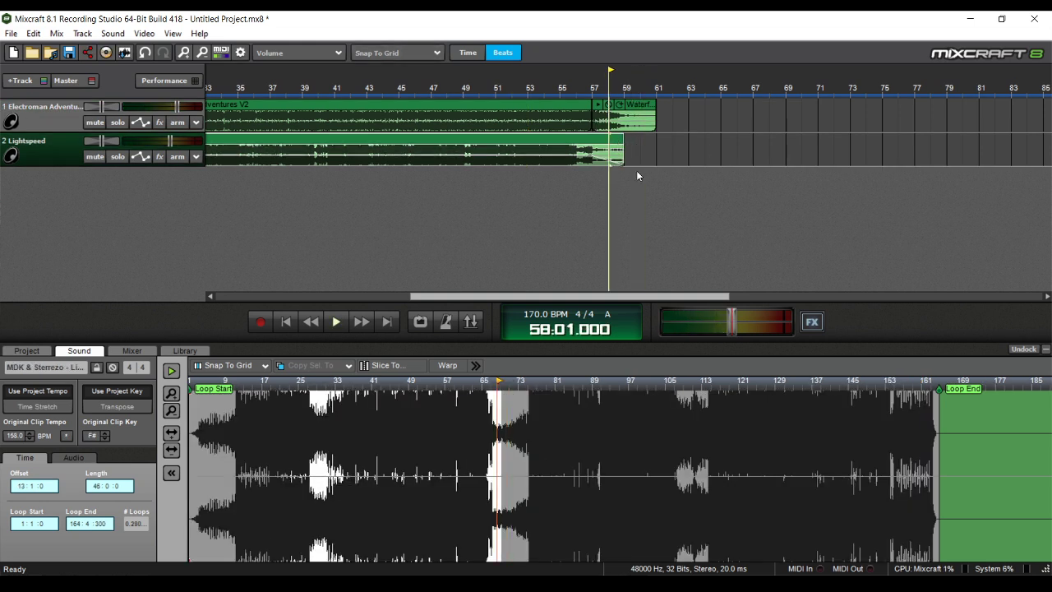
{"action": "key", "text": "space"}
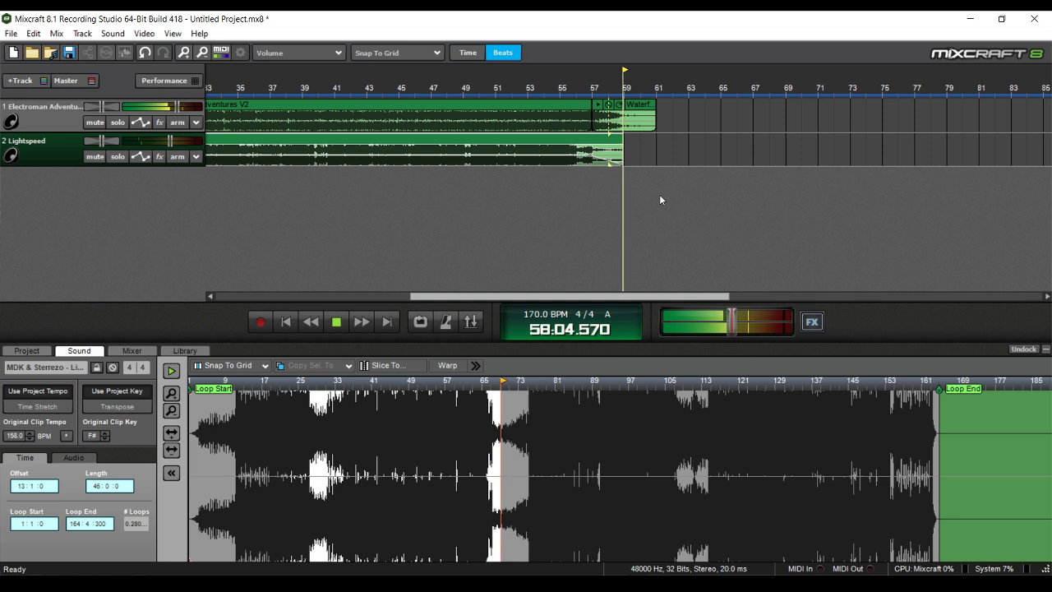
{"action": "key", "text": "space"}
- Look over the whole arrangement from bar 1 and briefly select all the clips on both tracks
{"action": "scroll", "coordinate": [664, 185], "scroll_direction": "down", "scroll_amount": 5}
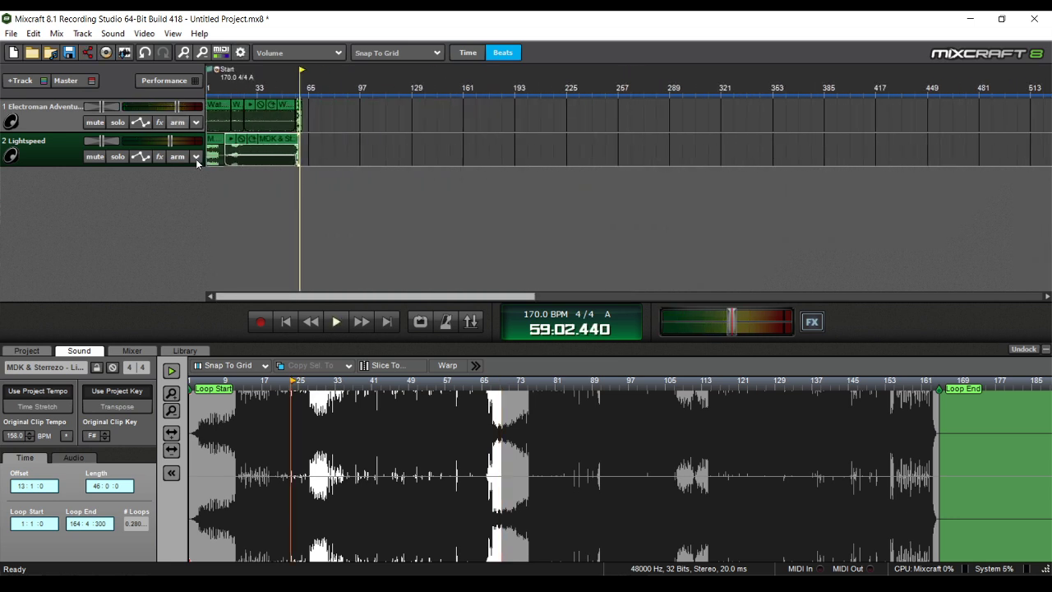
{"action": "scroll", "coordinate": [294, 126], "scroll_direction": "up", "scroll_amount": 1}
{"action": "scroll", "coordinate": [520, 248], "scroll_direction": "up", "scroll_amount": 3}
{"action": "left_click", "coordinate": [285, 322]}
{"action": "scroll", "coordinate": [463, 142], "scroll_direction": "down", "scroll_amount": 2}
{"action": "scroll", "coordinate": [460, 132], "scroll_direction": "up", "scroll_amount": 2}
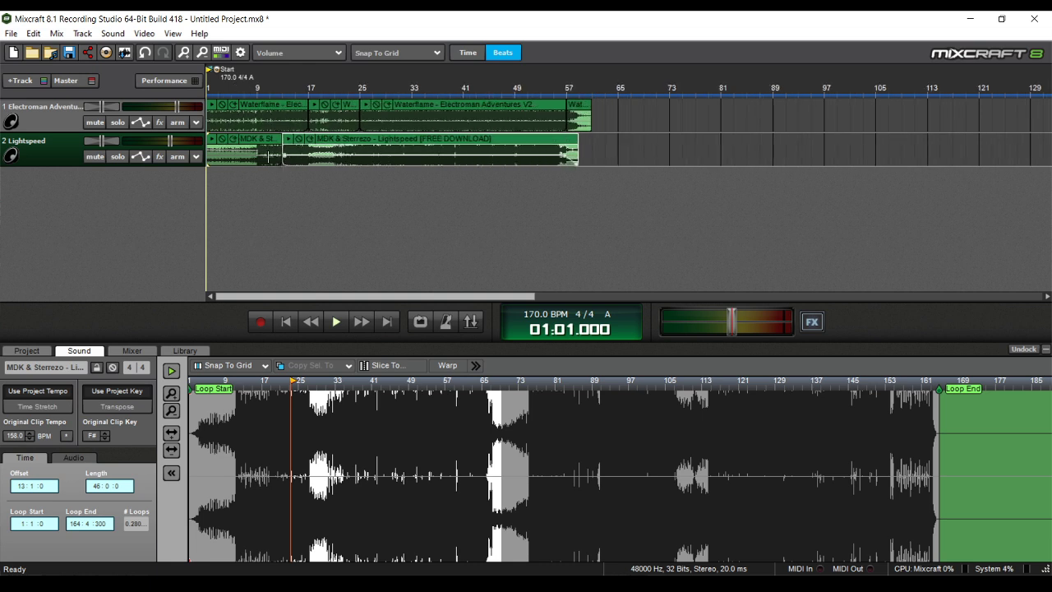
{"action": "scroll", "coordinate": [487, 150], "scroll_direction": "up", "scroll_amount": 3}
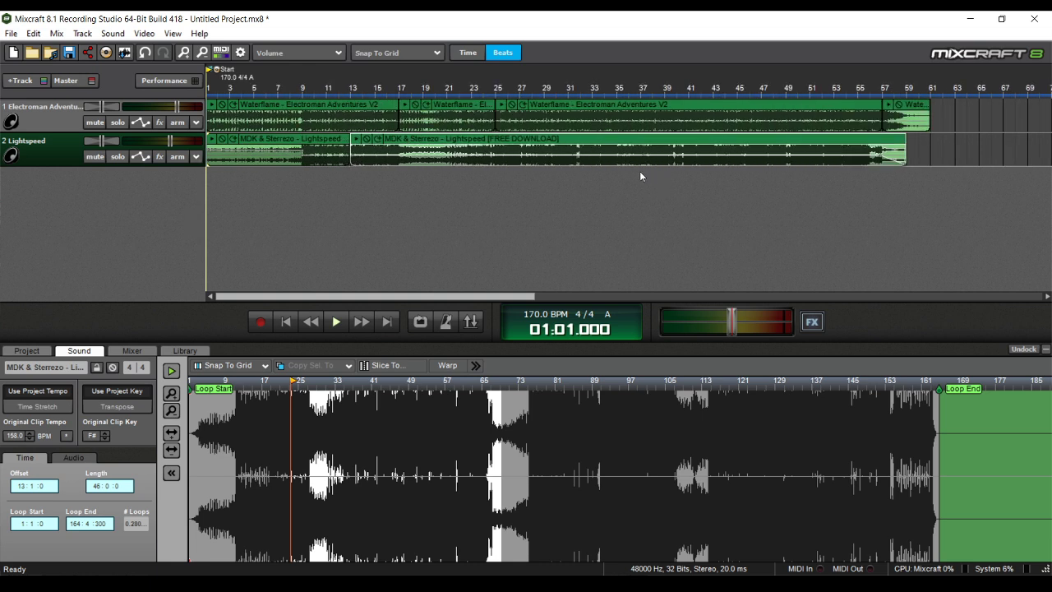
{"action": "scroll", "coordinate": [578, 213], "scroll_direction": "down", "scroll_amount": 3}
{"action": "left_click_drag", "start_coordinate": [534, 112], "coordinate": [166, 161]}
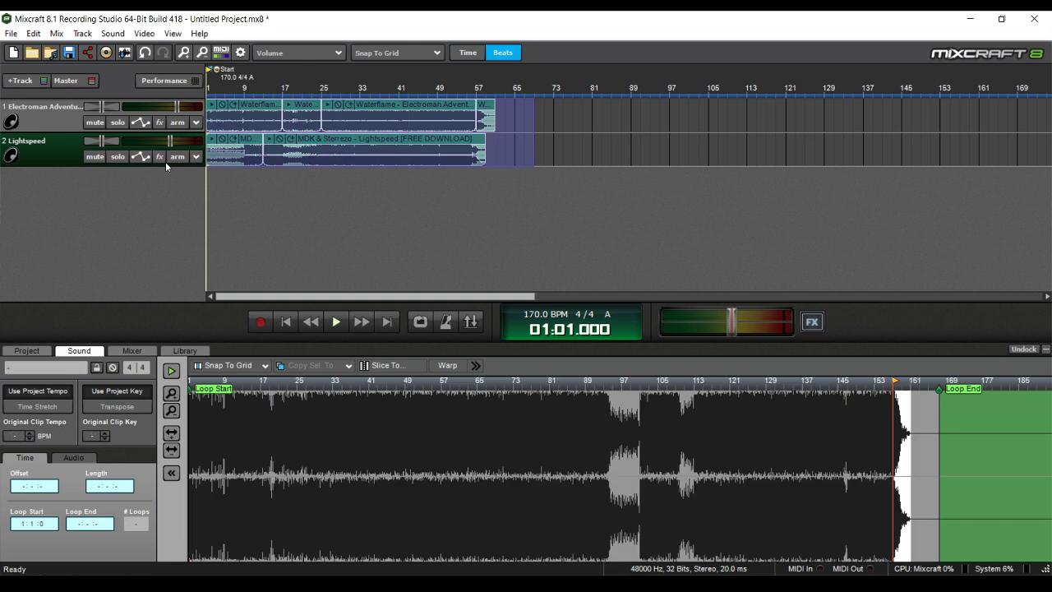
{"action": "left_click", "coordinate": [375, 210]}
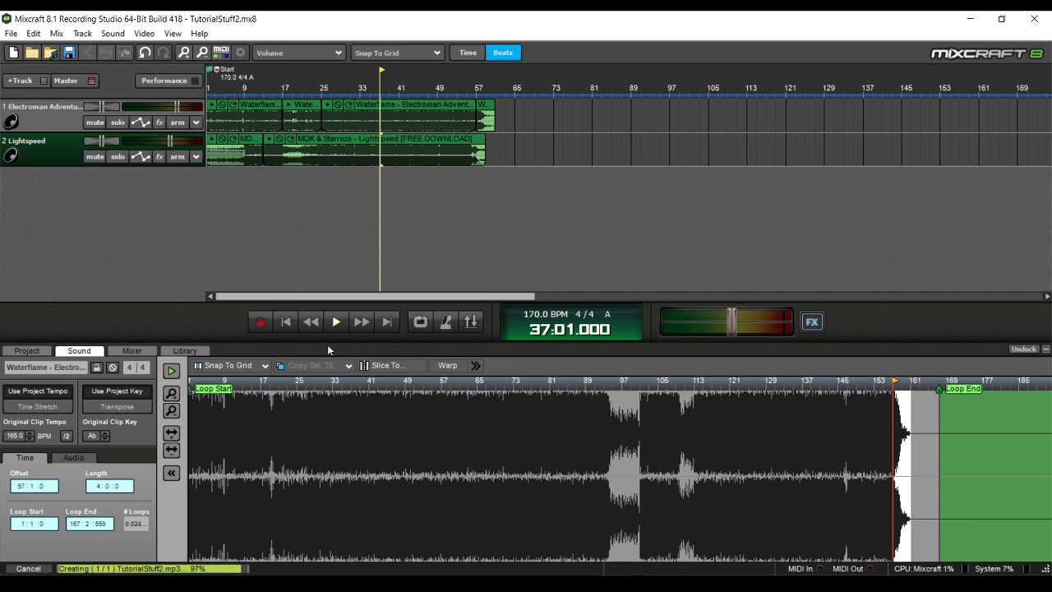
- Return the playhead to the start of the project and examine the full arrangement of both tracks
{"action": "scroll", "coordinate": [391, 226], "scroll_direction": "down", "scroll_amount": 5}
{"action": "scroll", "coordinate": [360, 245], "scroll_direction": "up", "scroll_amount": 8}
{"action": "left_click", "coordinate": [295, 323]}
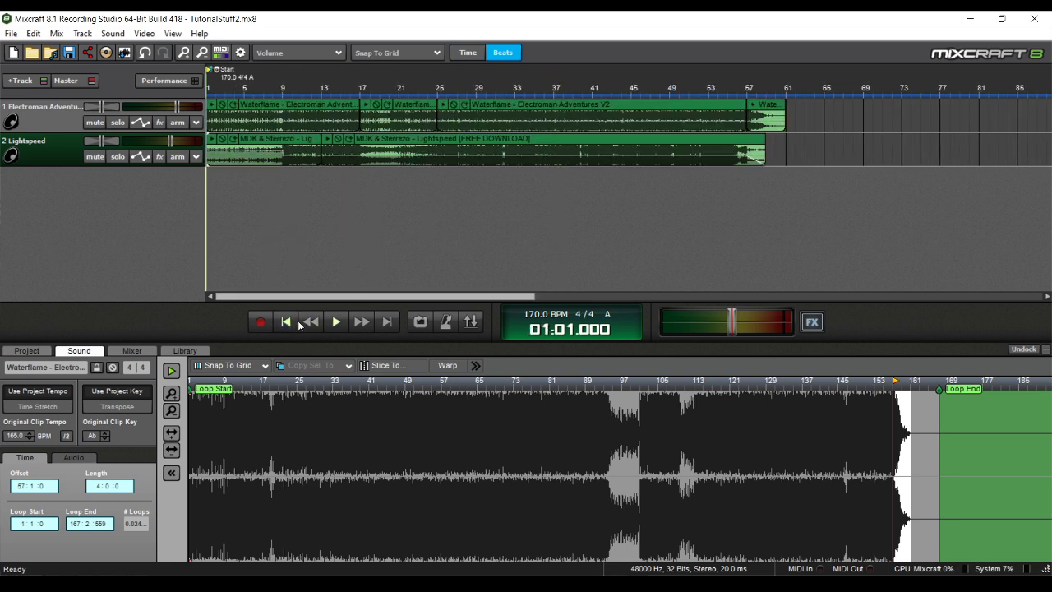
{"action": "scroll", "coordinate": [539, 178], "scroll_direction": "down", "scroll_amount": 3}
{"action": "scroll", "coordinate": [547, 217], "scroll_direction": "up", "scroll_amount": 2}
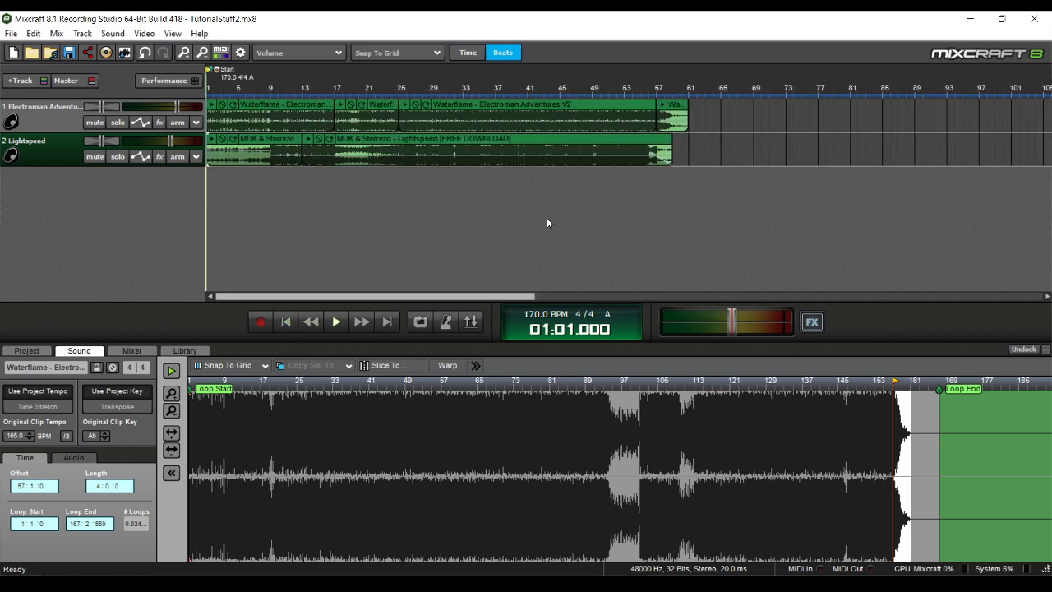
{"action": "scroll", "coordinate": [359, 180], "scroll_direction": "down", "scroll_amount": 2}
{"action": "scroll", "coordinate": [359, 179], "scroll_direction": "up", "scroll_amount": 8}
{"action": "scroll", "coordinate": [402, 134], "scroll_direction": "up", "scroll_amount": 2}
{"action": "scroll", "coordinate": [402, 133], "scroll_direction": "down", "scroll_amount": 8}
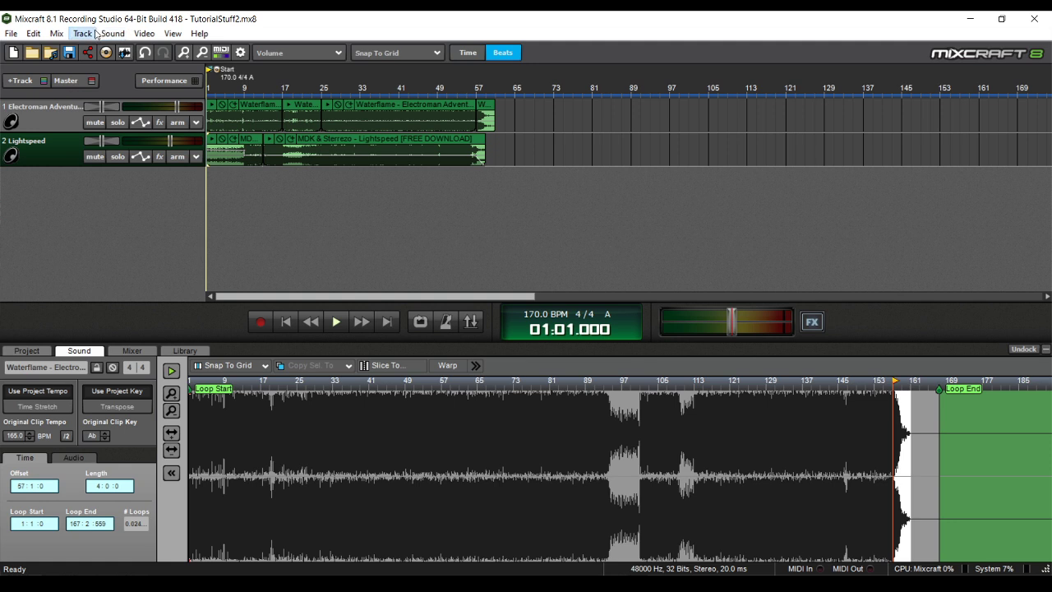
- Add three audio tracks below the Lightspeed track
{"action": "key", "text": "ctrl+t"}
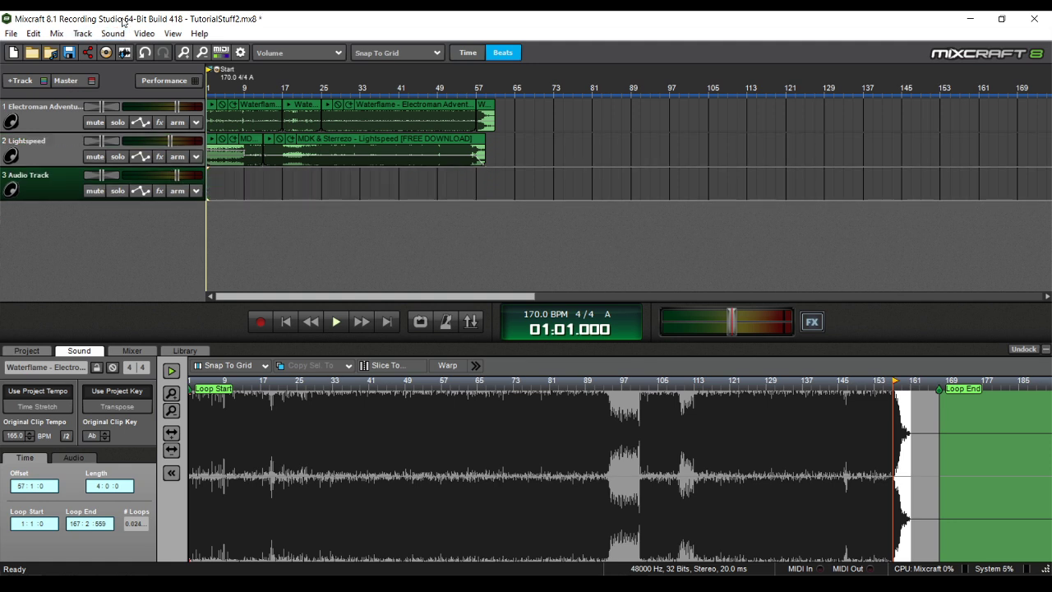
{"action": "key", "text": "ctrl+t"}
{"action": "key", "text": "ctrl+t"}
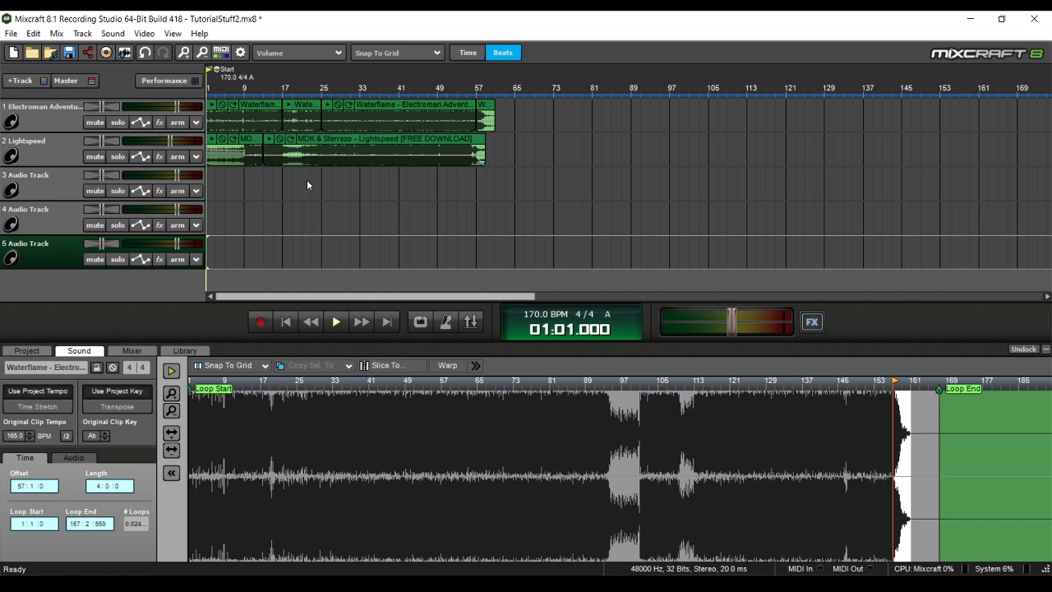
- Move the imported Big Giant Circles clip up to the third track and shorten it to end at bar 49
{"action": "scroll", "coordinate": [313, 151], "scroll_direction": "down", "scroll_amount": 1}
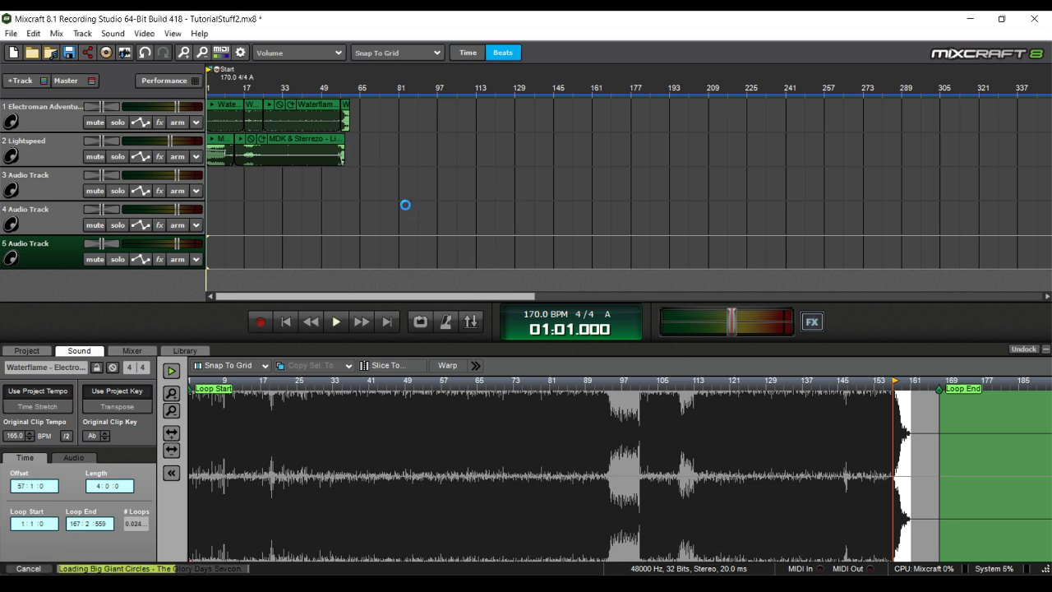
{"action": "left_click_drag", "start_coordinate": [382, 241], "coordinate": [381, 174]}
{"action": "left_click_drag", "start_coordinate": [684, 182], "coordinate": [322, 185]}
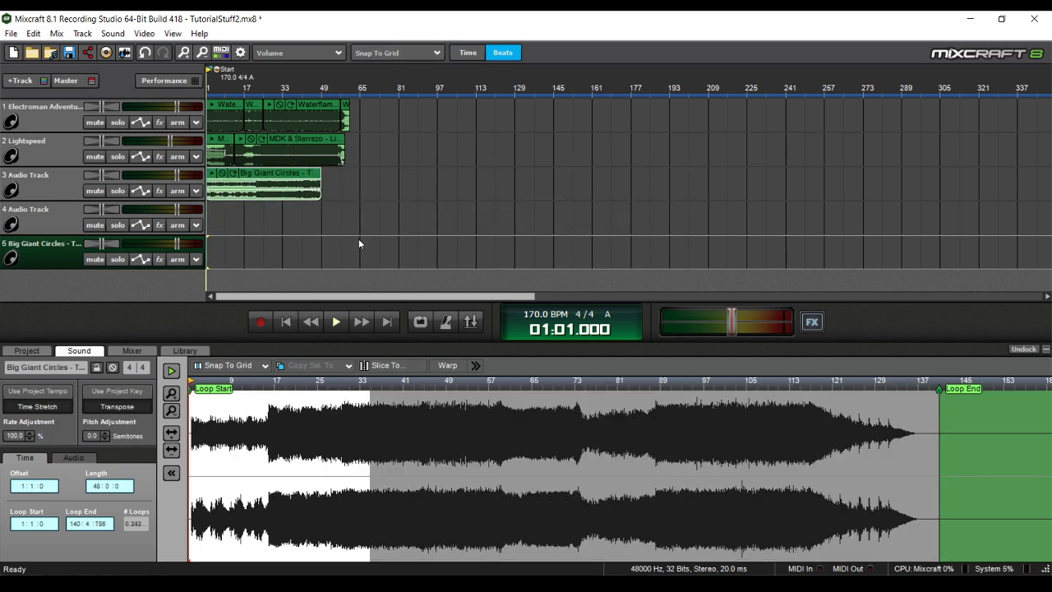
- Undo the Big Giant Circles clip's edits and import together with the three added audio tracks
{"action": "left_click", "coordinate": [358, 239]}
{"action": "key", "text": "ctrl+z"}
{"action": "key", "text": "ctrl+z"}
{"action": "key", "text": "ctrl+z"}
{"action": "key", "text": "ctrl+z"}
{"action": "key", "text": "ctrl+z"}
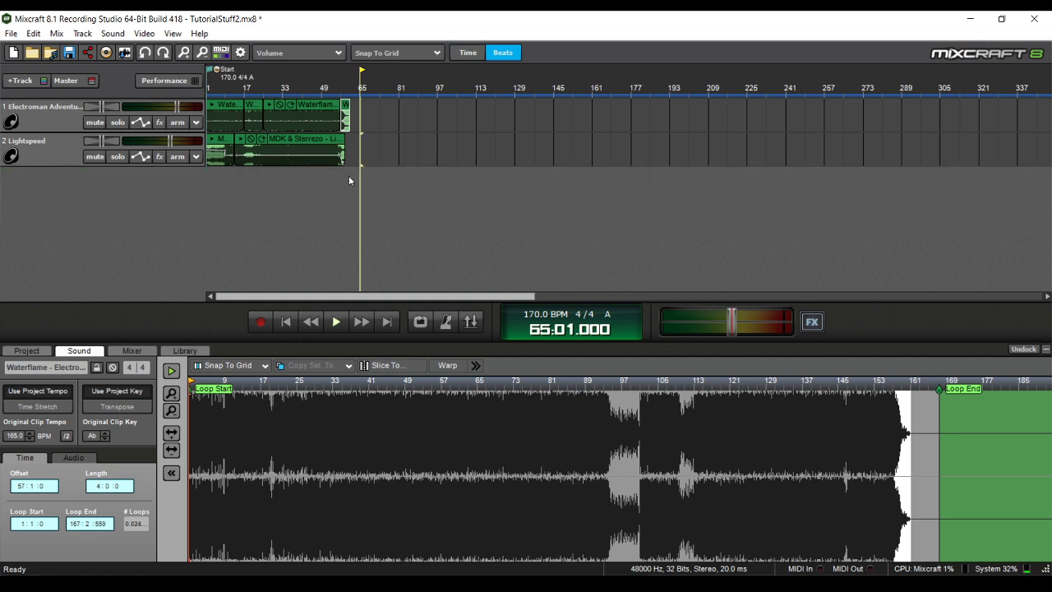
- Select the empty stretch across both tracks from bar 61 to bar 75, after the shared ending
{"action": "scroll", "coordinate": [341, 139], "scroll_direction": "up", "scroll_amount": 3}
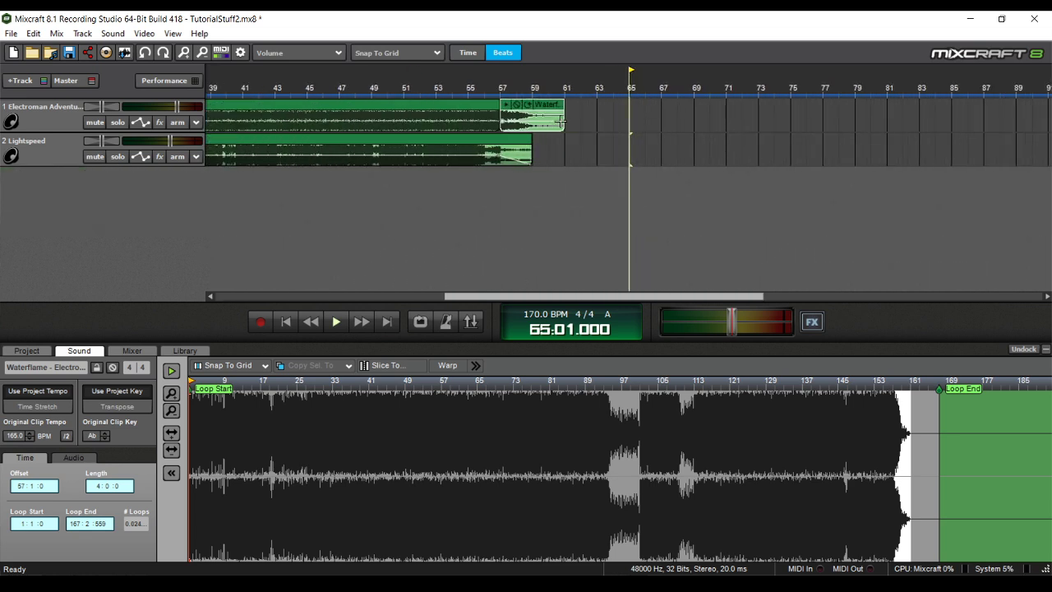
{"action": "scroll", "coordinate": [598, 141], "scroll_direction": "down", "scroll_amount": 2}
{"action": "scroll", "coordinate": [438, 160], "scroll_direction": "down", "scroll_amount": 3}
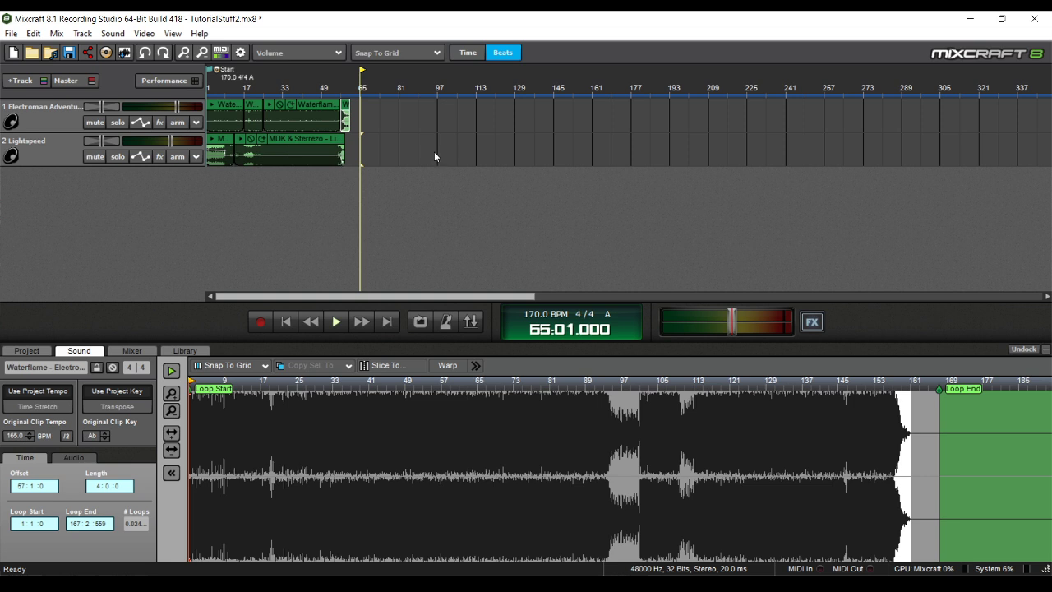
{"action": "scroll", "coordinate": [250, 174], "scroll_direction": "up", "scroll_amount": 3}
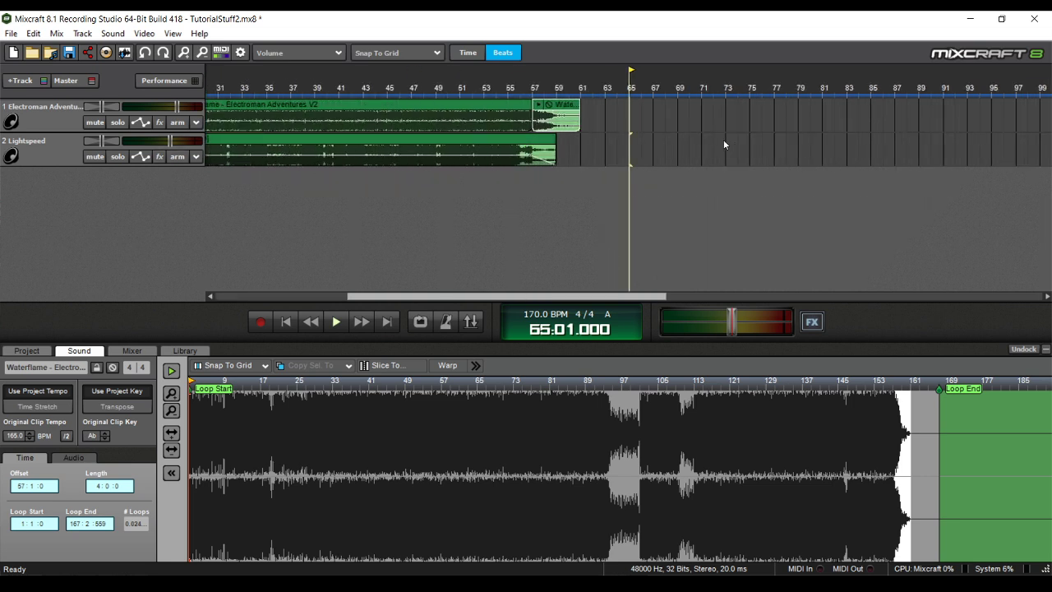
{"action": "left_click_drag", "start_coordinate": [579, 112], "coordinate": [746, 181]}
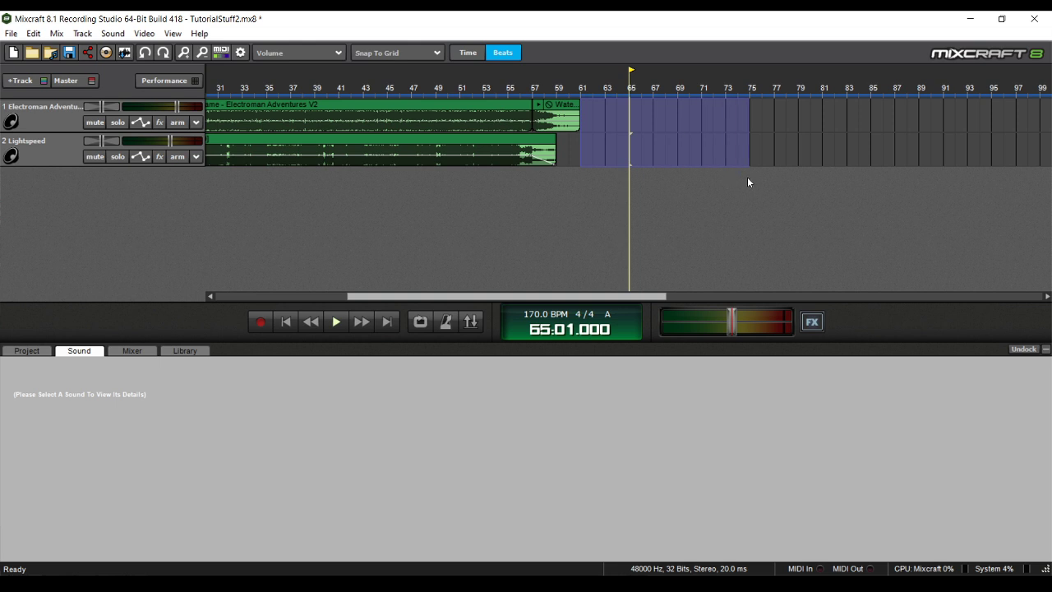
{"action": "scroll", "coordinate": [575, 123], "scroll_direction": "down", "scroll_amount": 3}
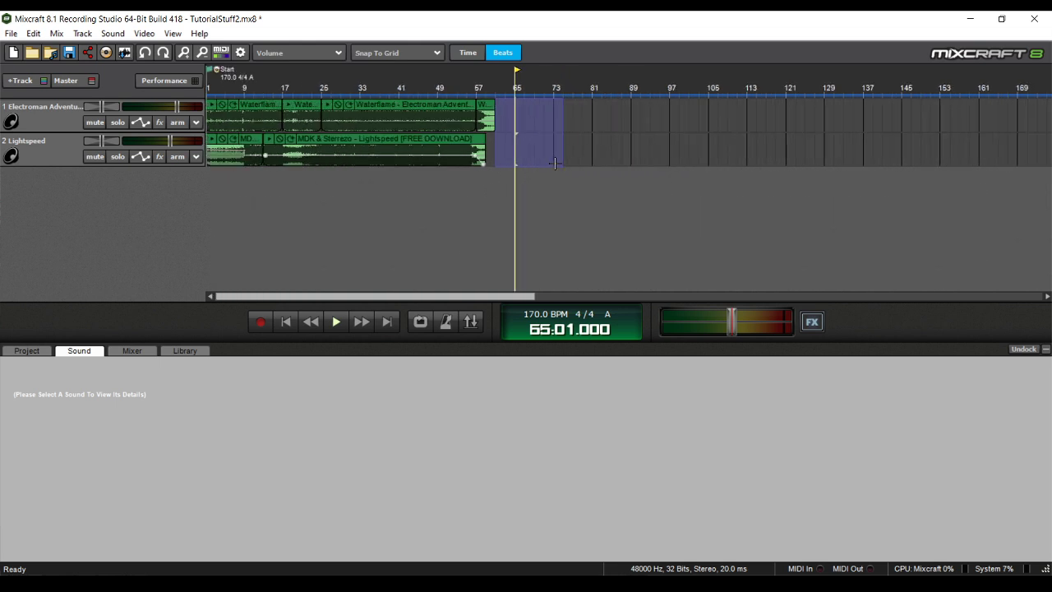
- Select the empty range from bar 65 to about bar 93, reselect bars 61 to 73, and clear the selection
{"action": "left_click_drag", "start_coordinate": [561, 110], "coordinate": [451, 163]}
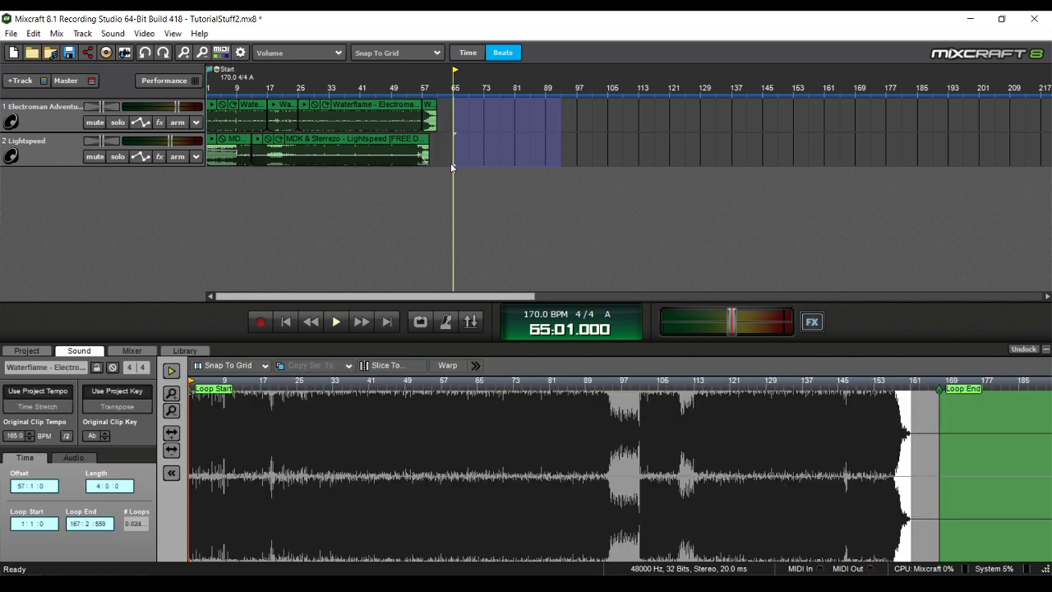
{"action": "scroll", "coordinate": [369, 254], "scroll_direction": "up", "scroll_amount": 2}
{"action": "scroll", "coordinate": [331, 190], "scroll_direction": "down", "scroll_amount": 1}
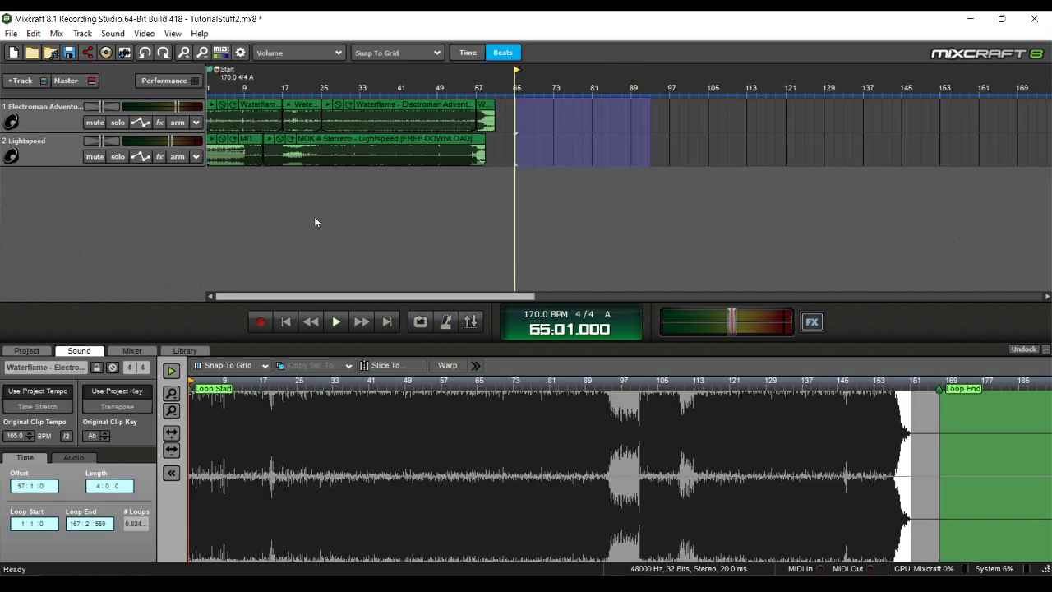
{"action": "left_click_drag", "start_coordinate": [552, 111], "coordinate": [495, 157]}
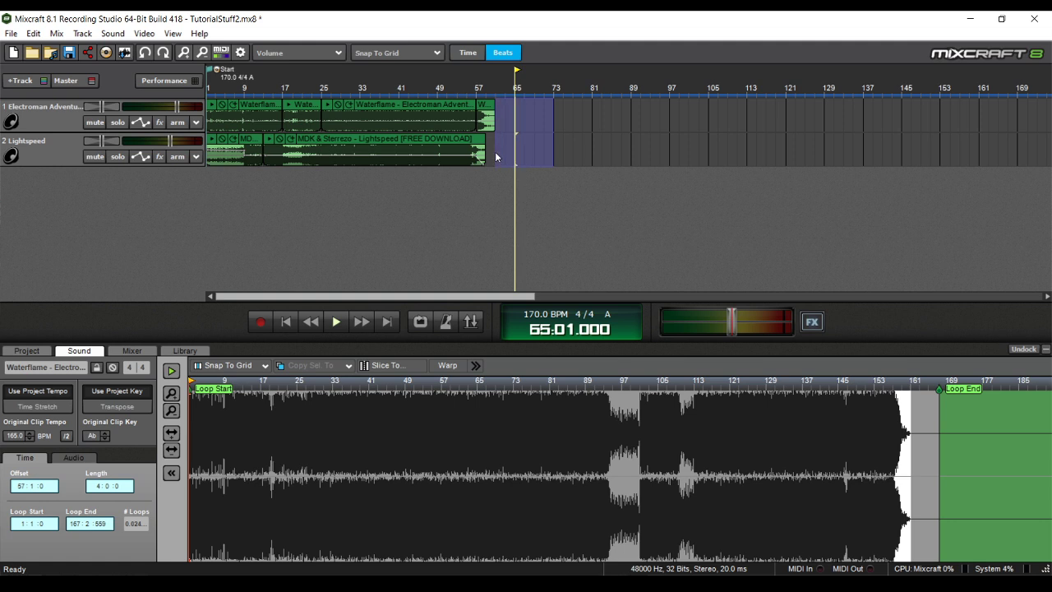
{"action": "left_click", "coordinate": [508, 179]}
{"action": "left_click", "coordinate": [559, 188]}
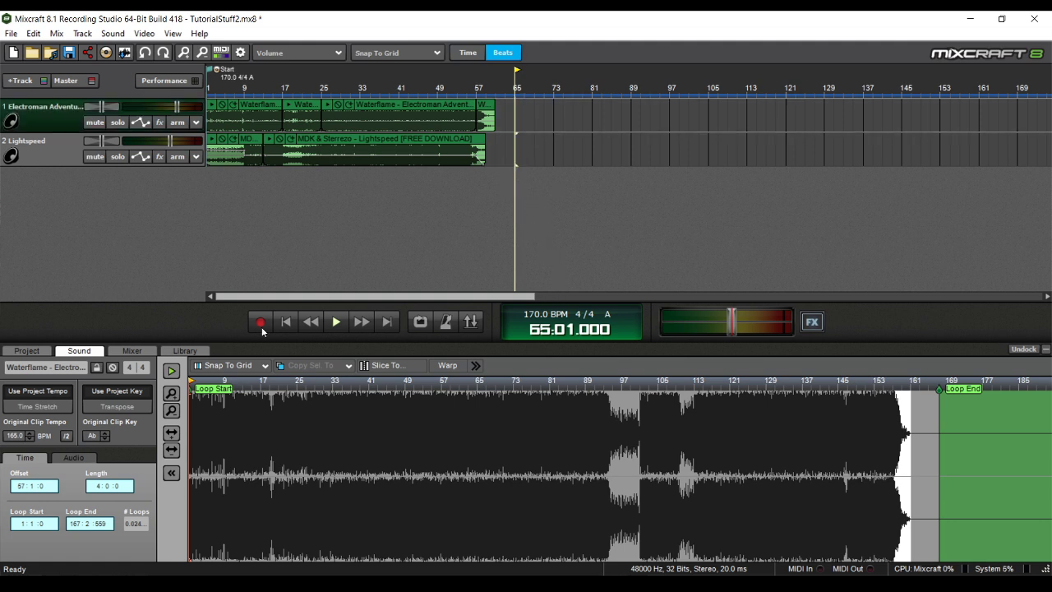
- Play the whole mashup from bar 1 and follow the playhead through to the ending of both songs
{"action": "left_click", "coordinate": [284, 323]}
{"action": "scroll", "coordinate": [271, 174], "scroll_direction": "up", "scroll_amount": 2}
{"action": "key", "text": "space"}
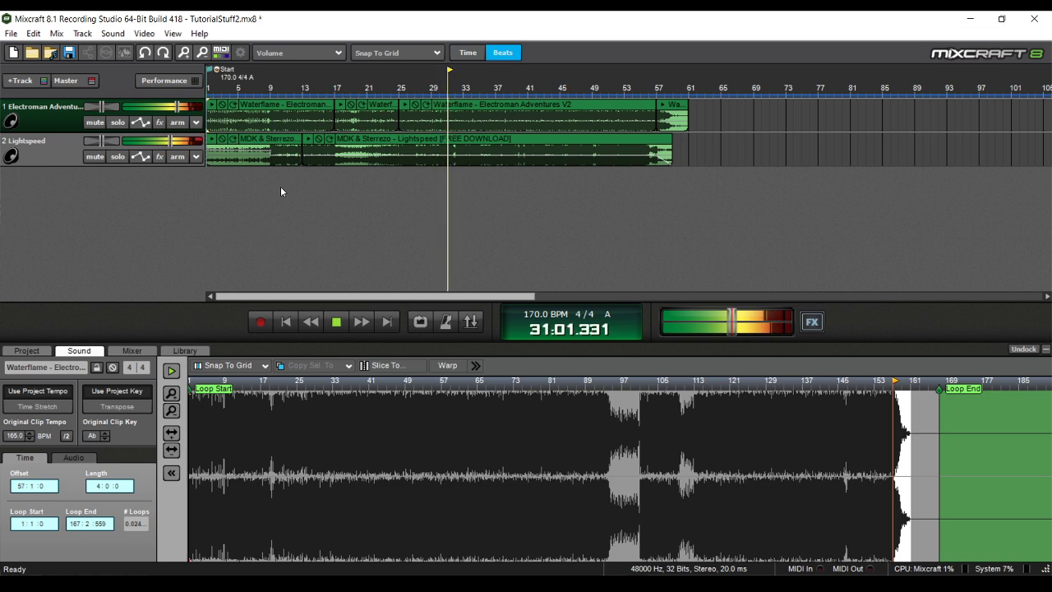
{"action": "scroll", "coordinate": [496, 143], "scroll_direction": "up", "scroll_amount": 3}
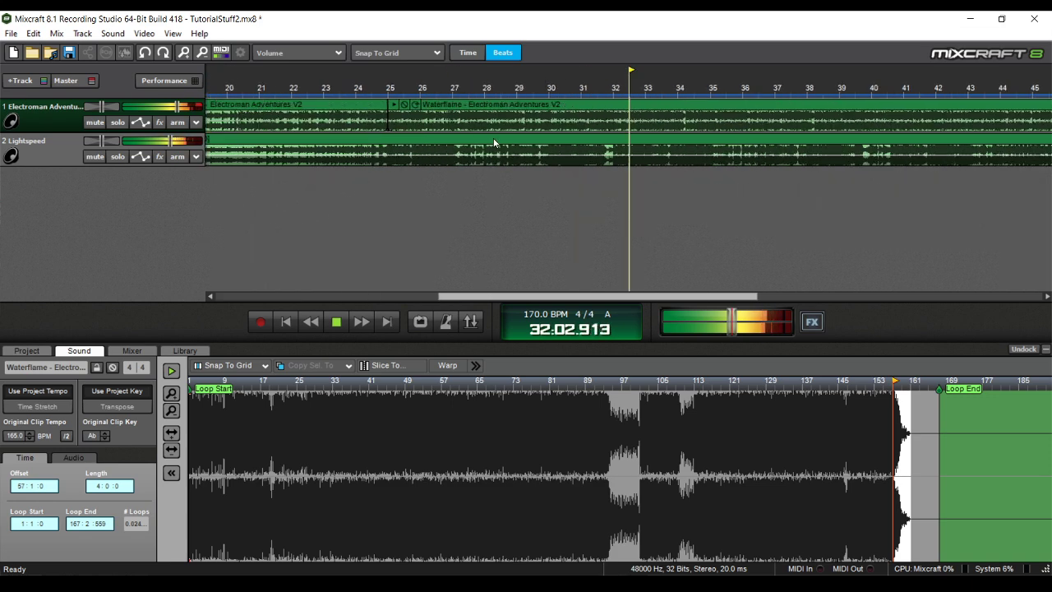
{"action": "left_click_drag", "start_coordinate": [658, 298], "coordinate": [714, 300]}
{"action": "scroll", "coordinate": [488, 263], "scroll_direction": "down", "scroll_amount": 1}
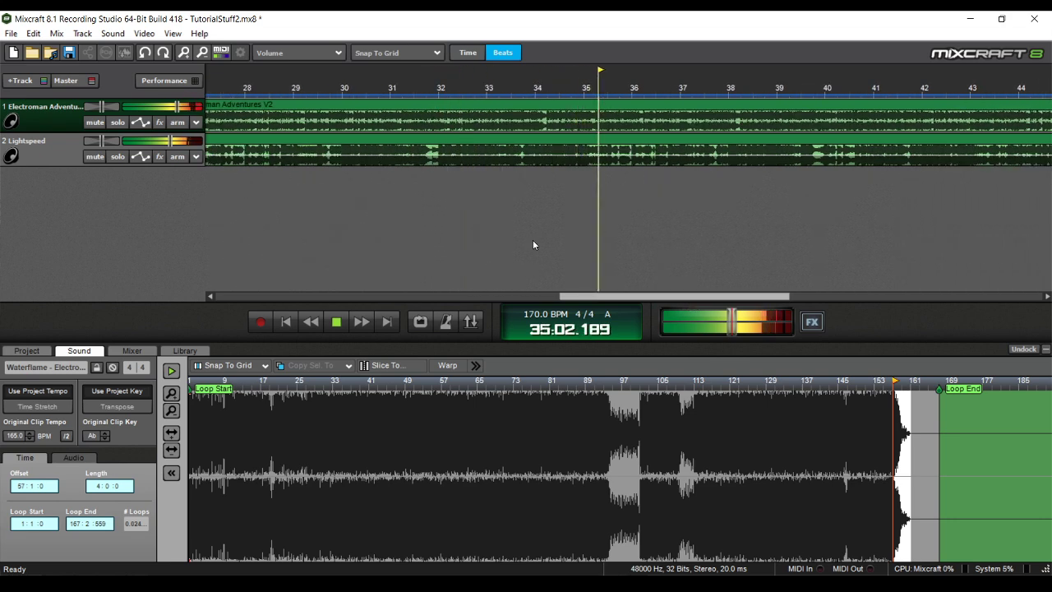
{"action": "scroll", "coordinate": [534, 239], "scroll_direction": "down", "scroll_amount": 1}
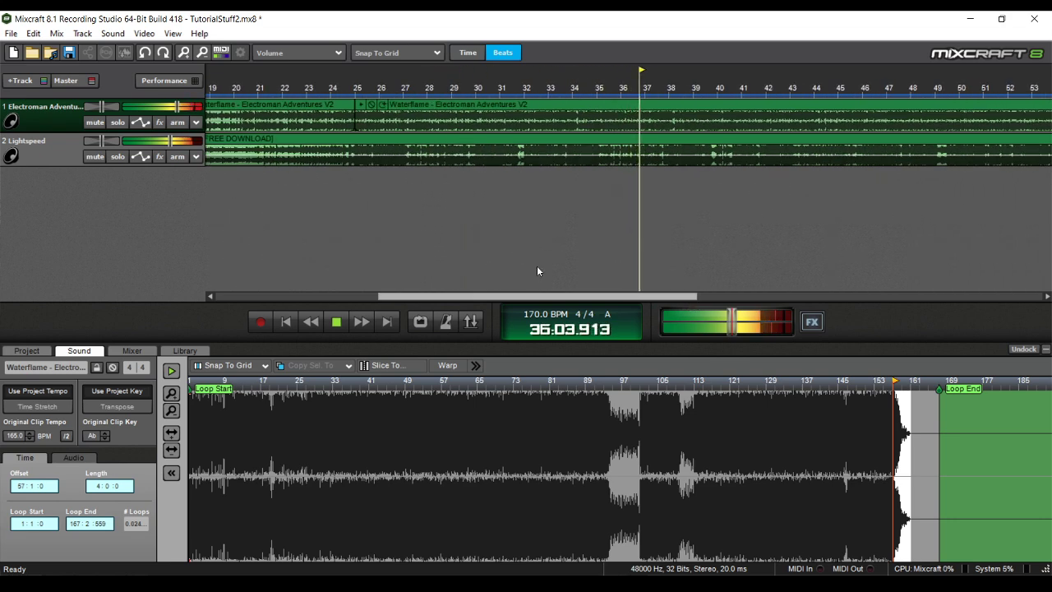
{"action": "left_click_drag", "start_coordinate": [553, 295], "coordinate": [675, 301]}
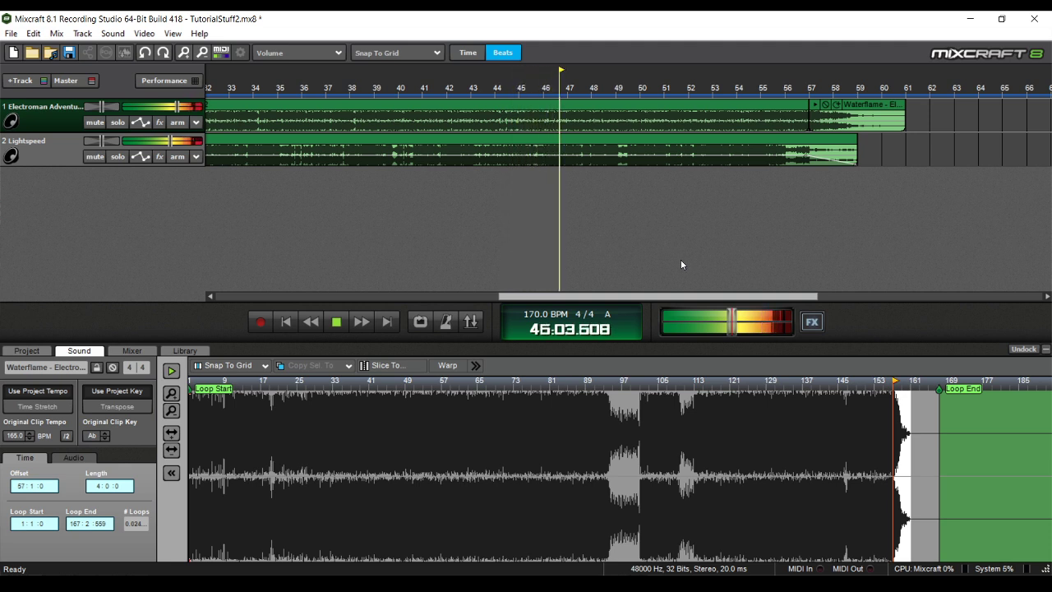
{"action": "scroll", "coordinate": [681, 261], "scroll_direction": "down", "scroll_amount": 1}
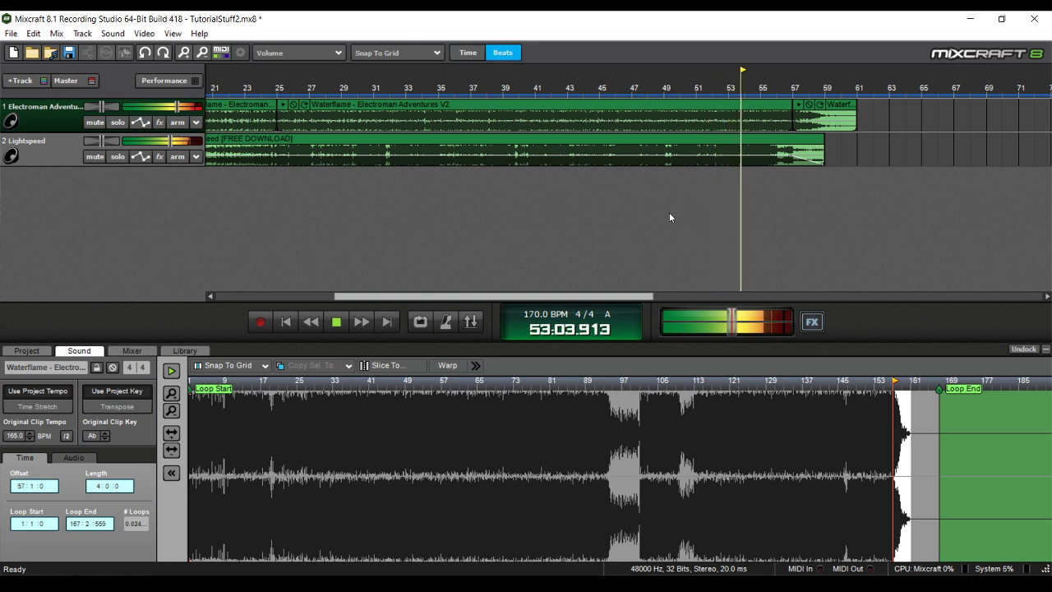
{"action": "scroll", "coordinate": [756, 175], "scroll_direction": "up", "scroll_amount": 1}
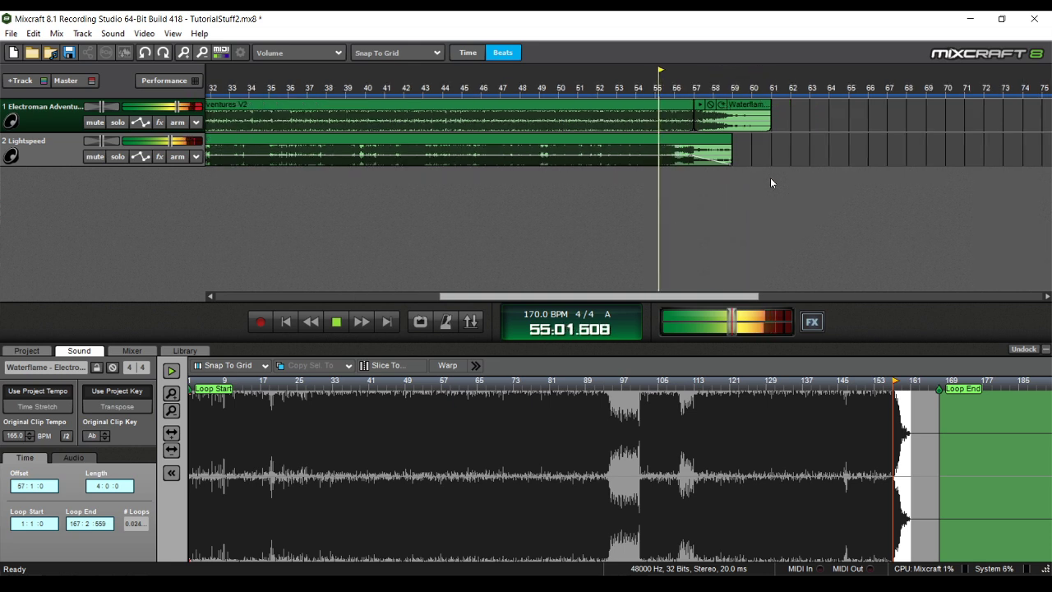